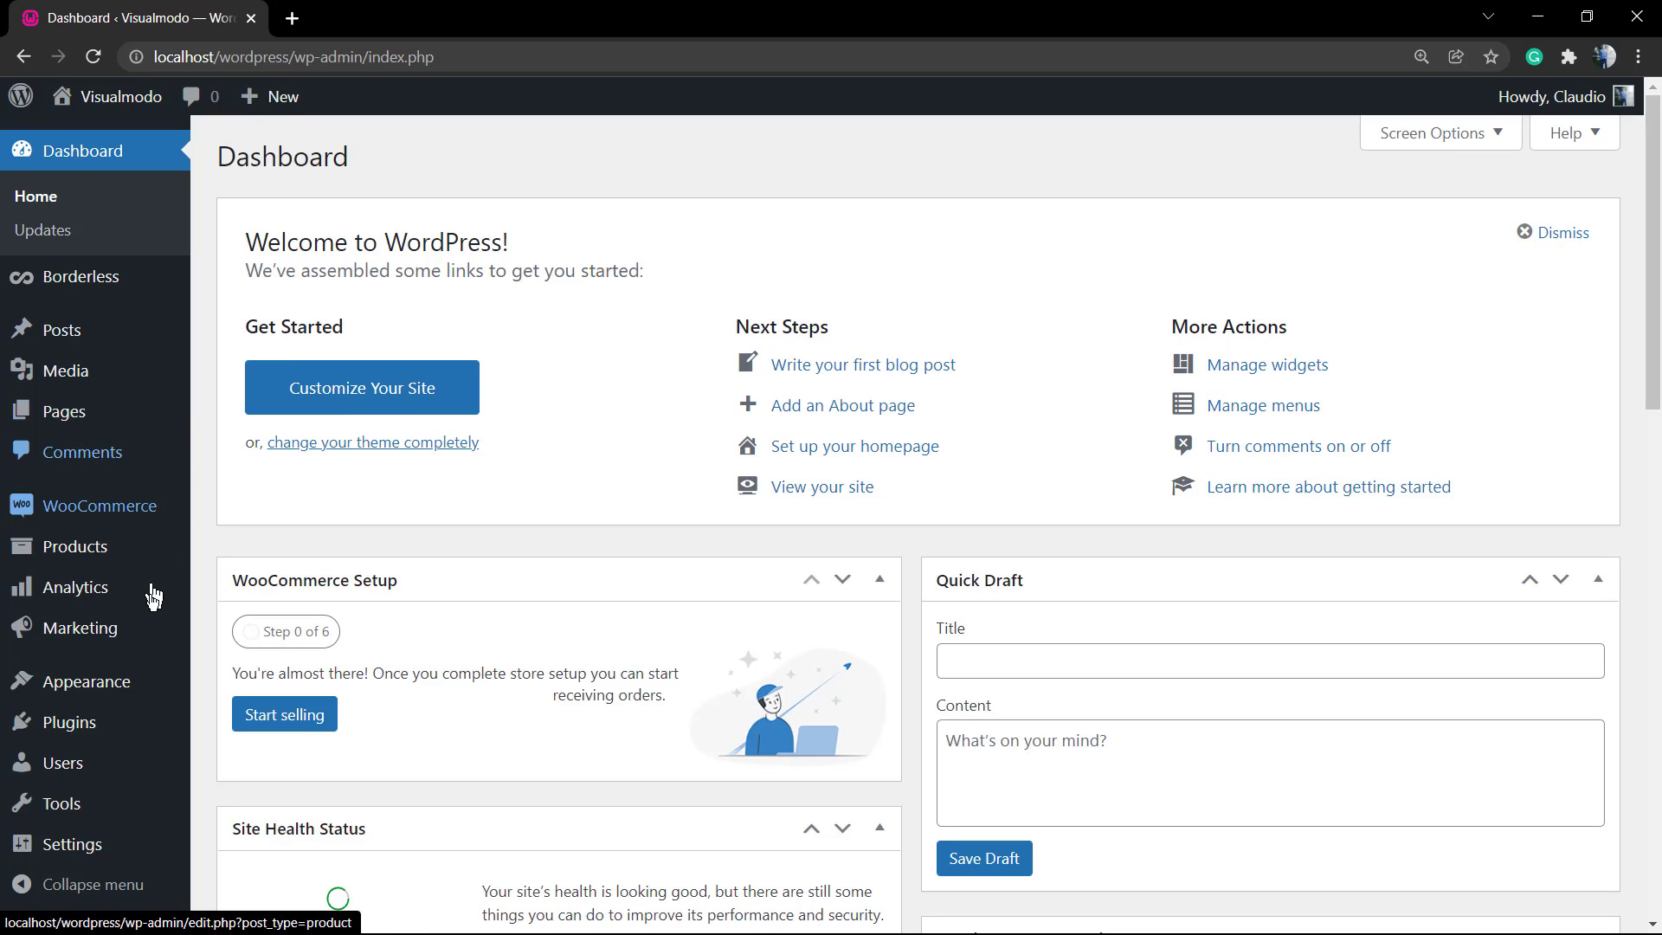
# Go to Installed Plugins and review the Borderless plugin's entry and details (version 1.3.4)
pyautogui.click(106, 728)
pyautogui.scroll(-5, 563, 485)
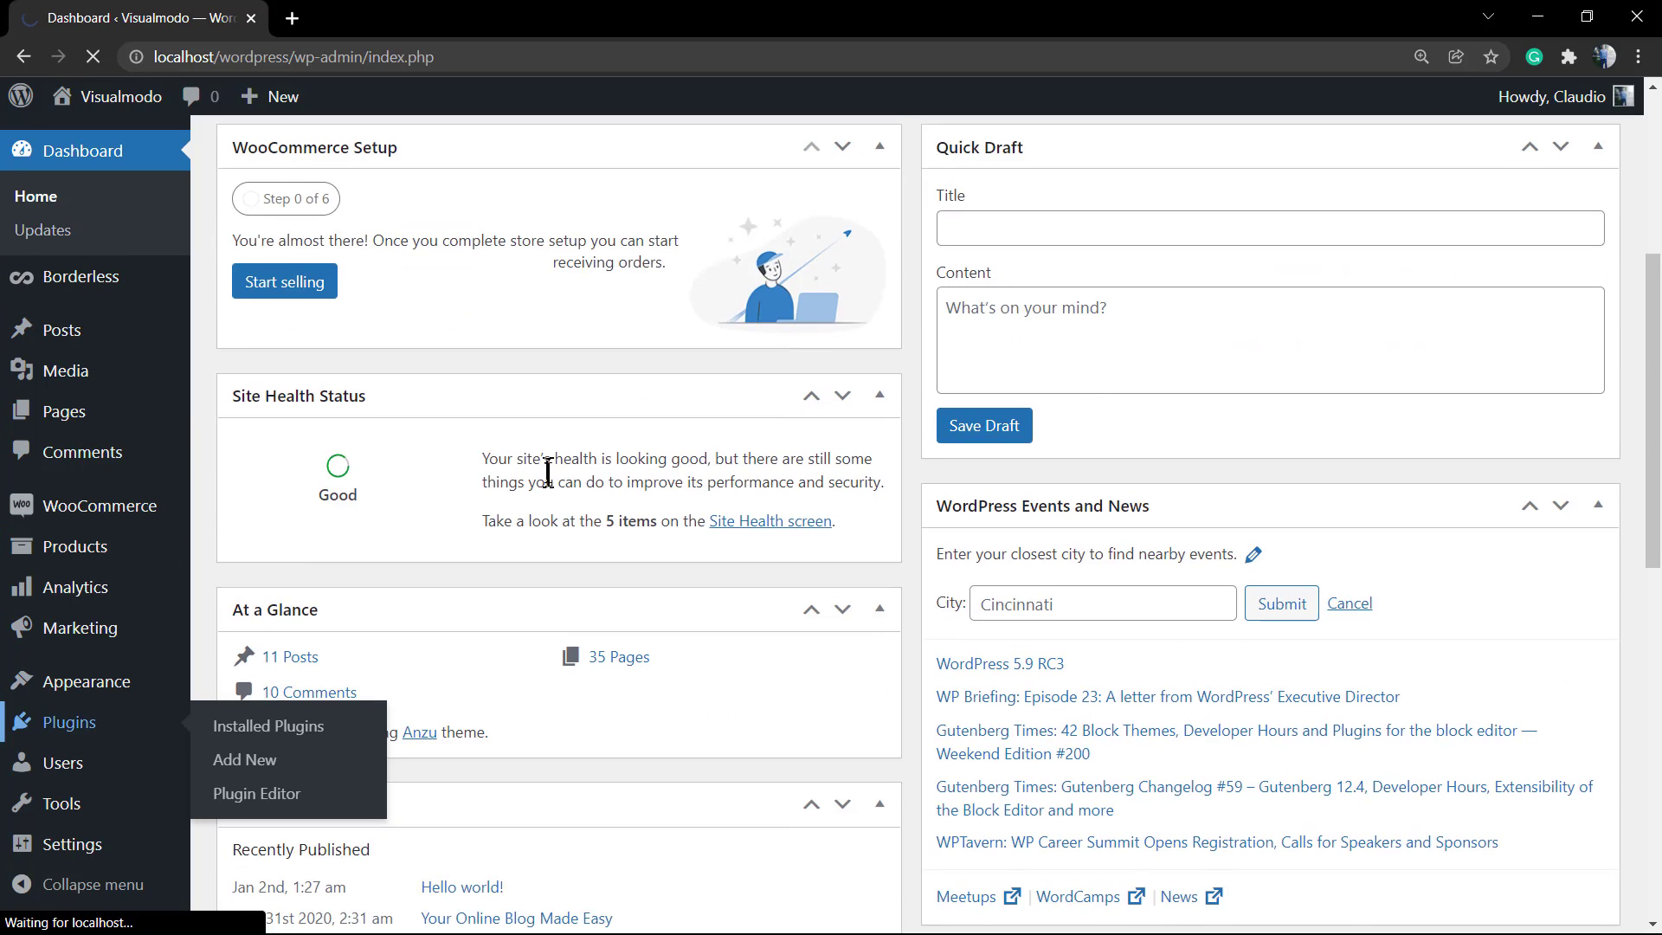
pyautogui.scroll(-5, 547, 472)
pyautogui.scroll(-6, 505, 464)
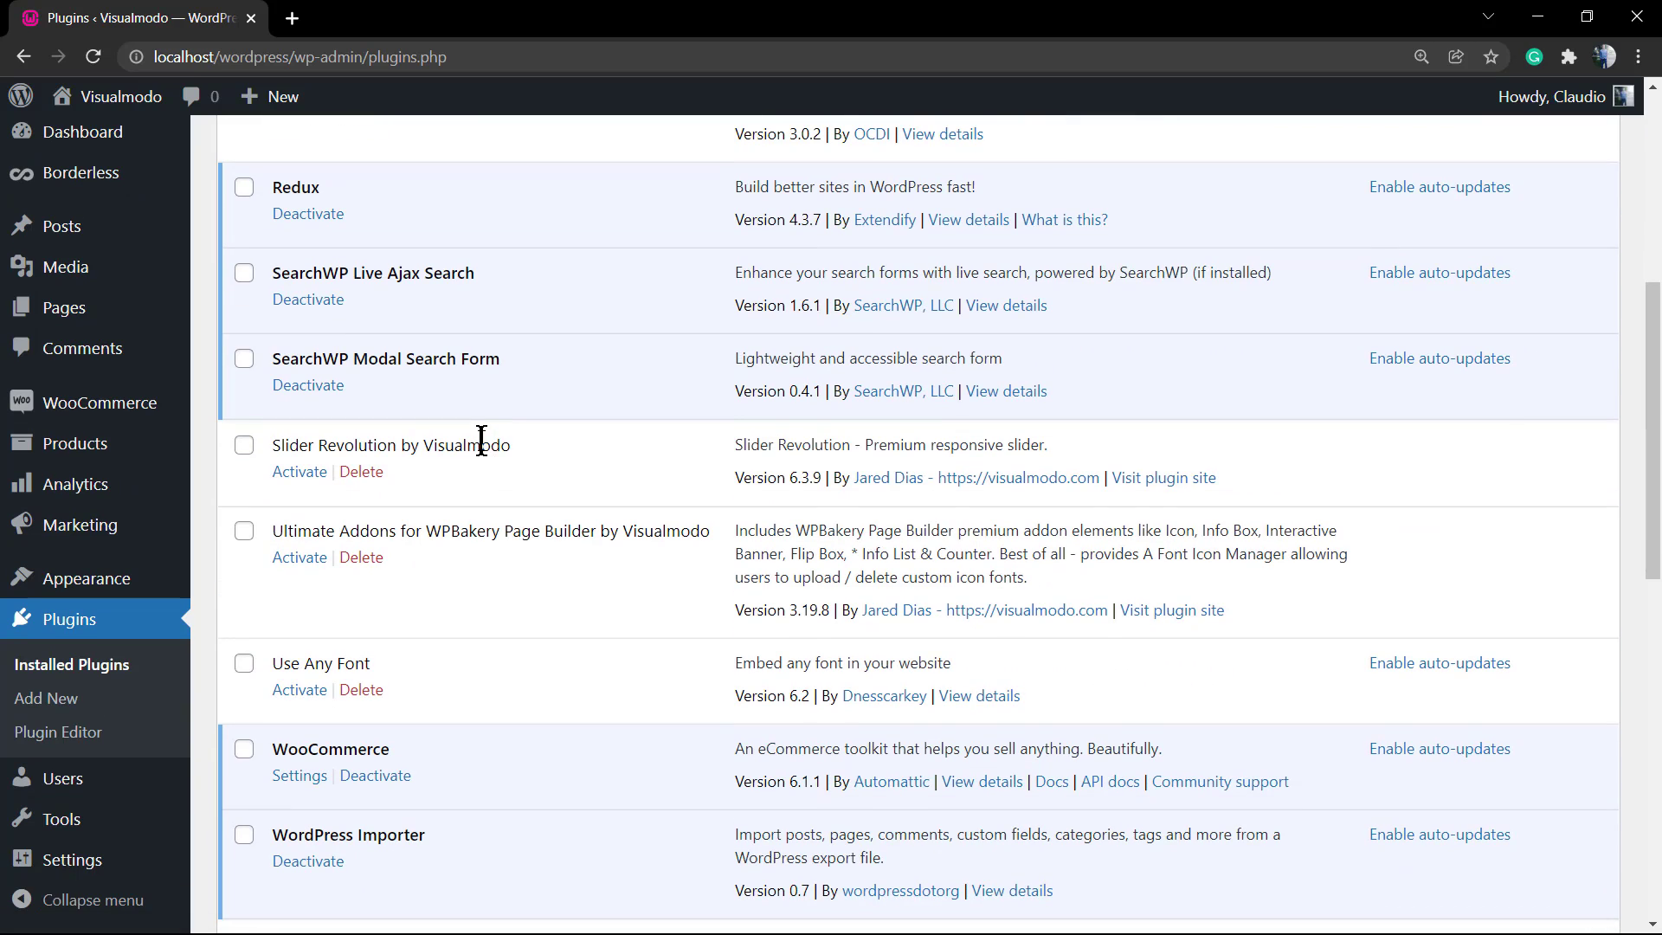
pyautogui.scroll(-7, 430, 394)
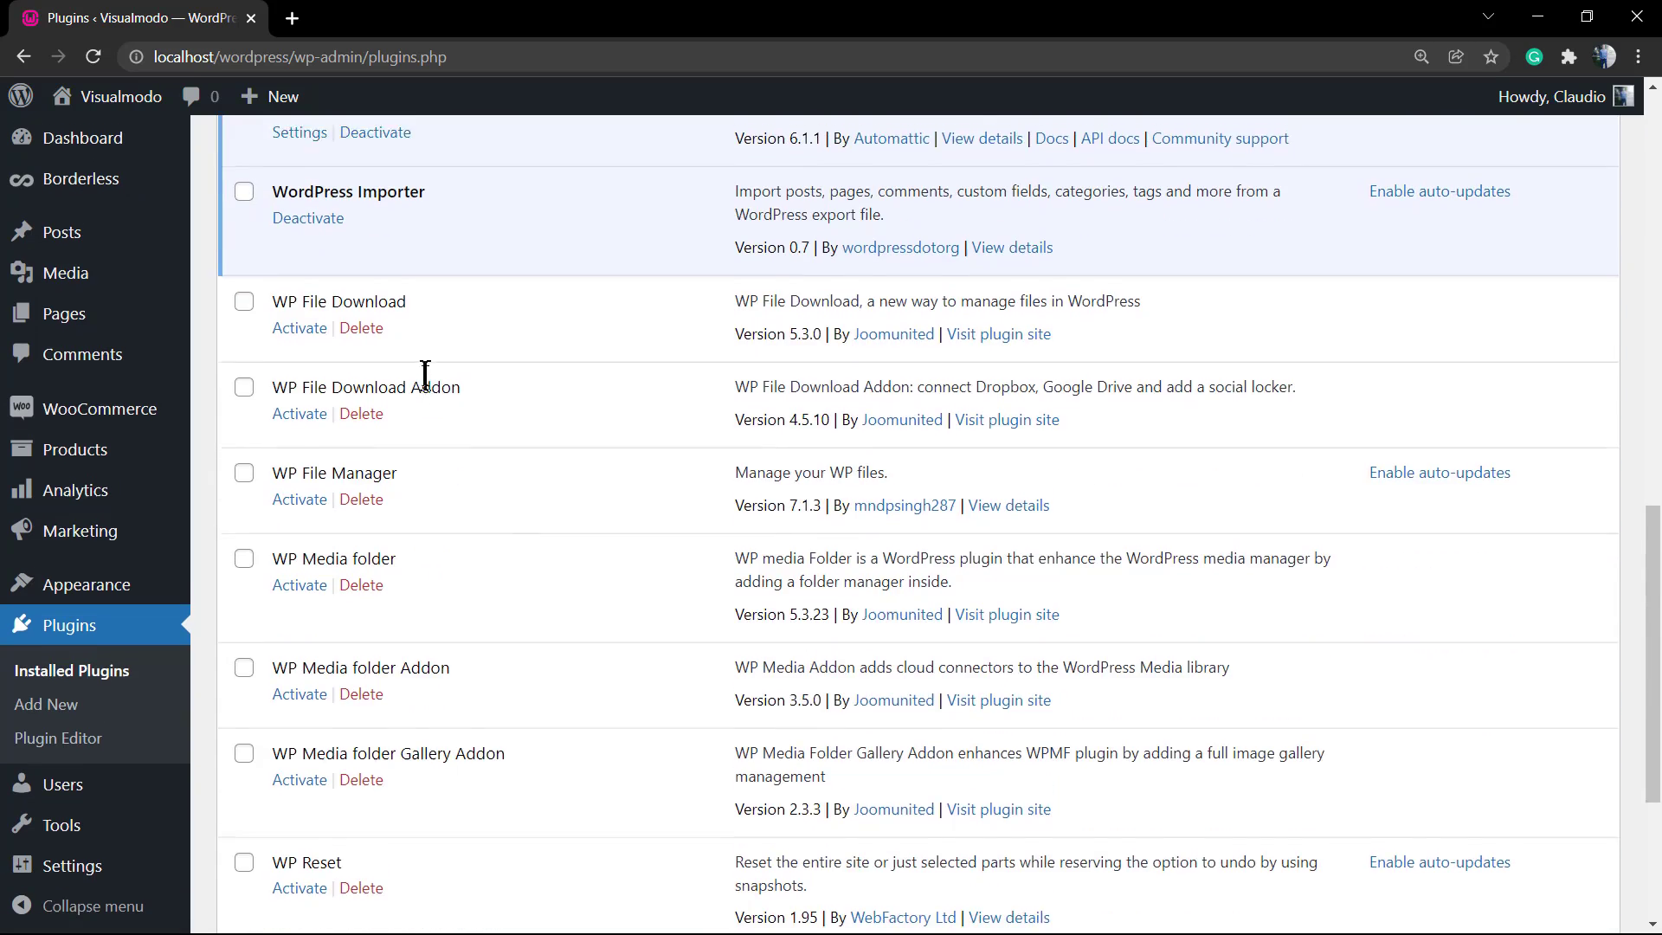
pyautogui.scroll(15, 426, 375)
pyautogui.doubleClick(339, 339)
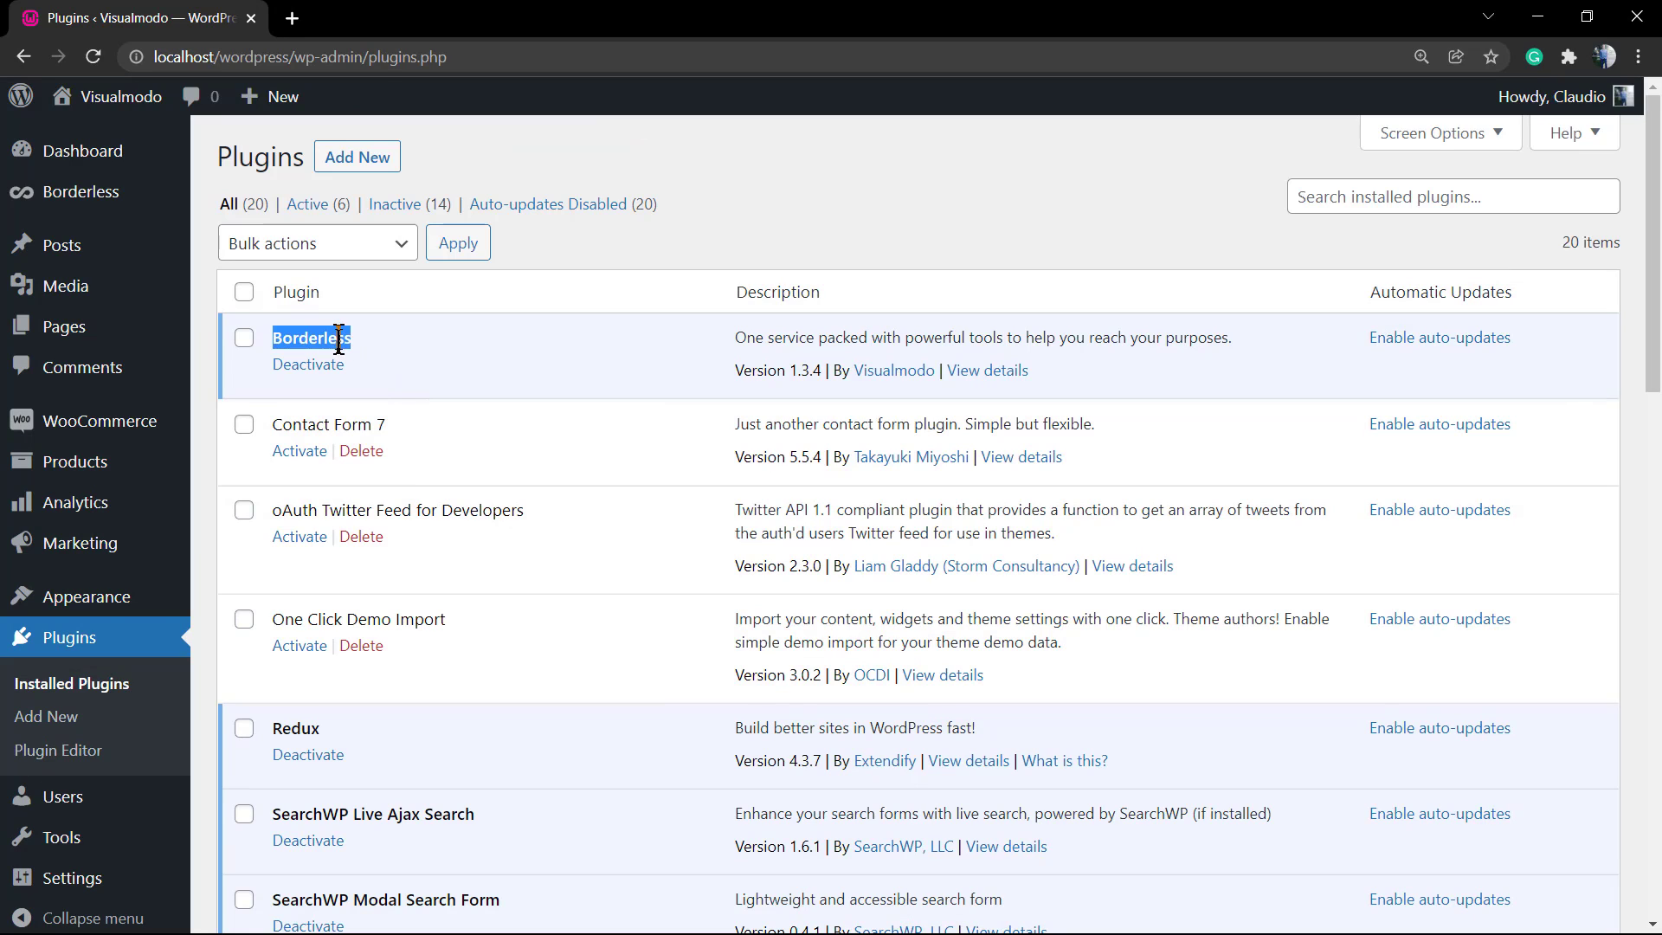
pyautogui.tripleClick(754, 337)
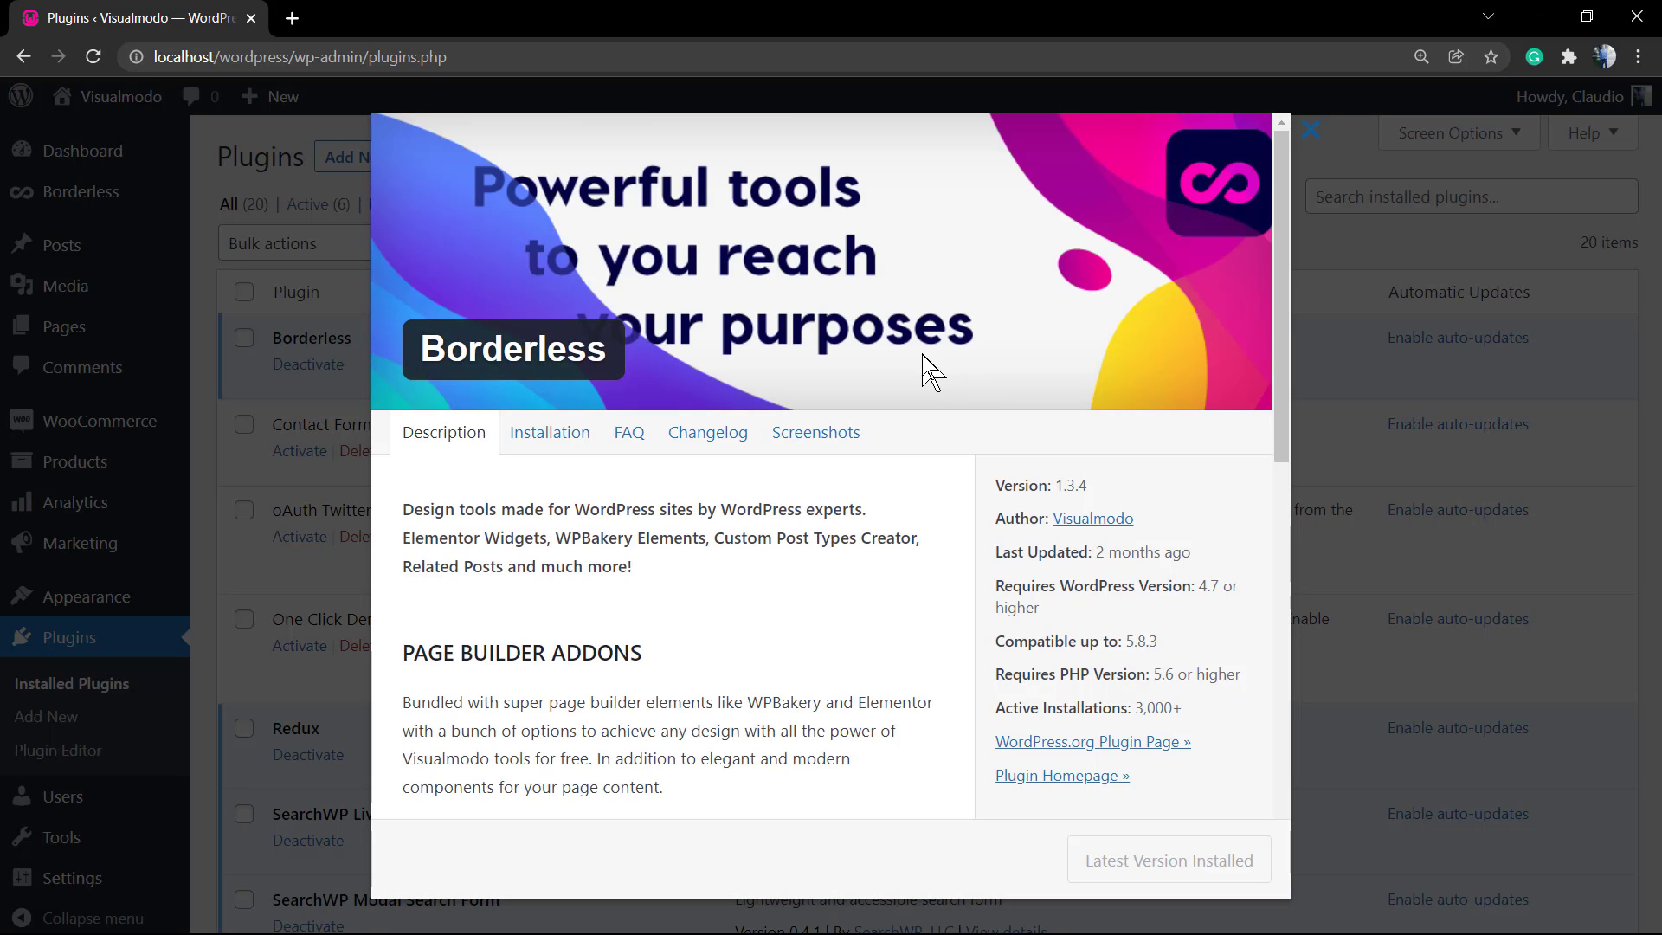
pyautogui.click(1399, 545)
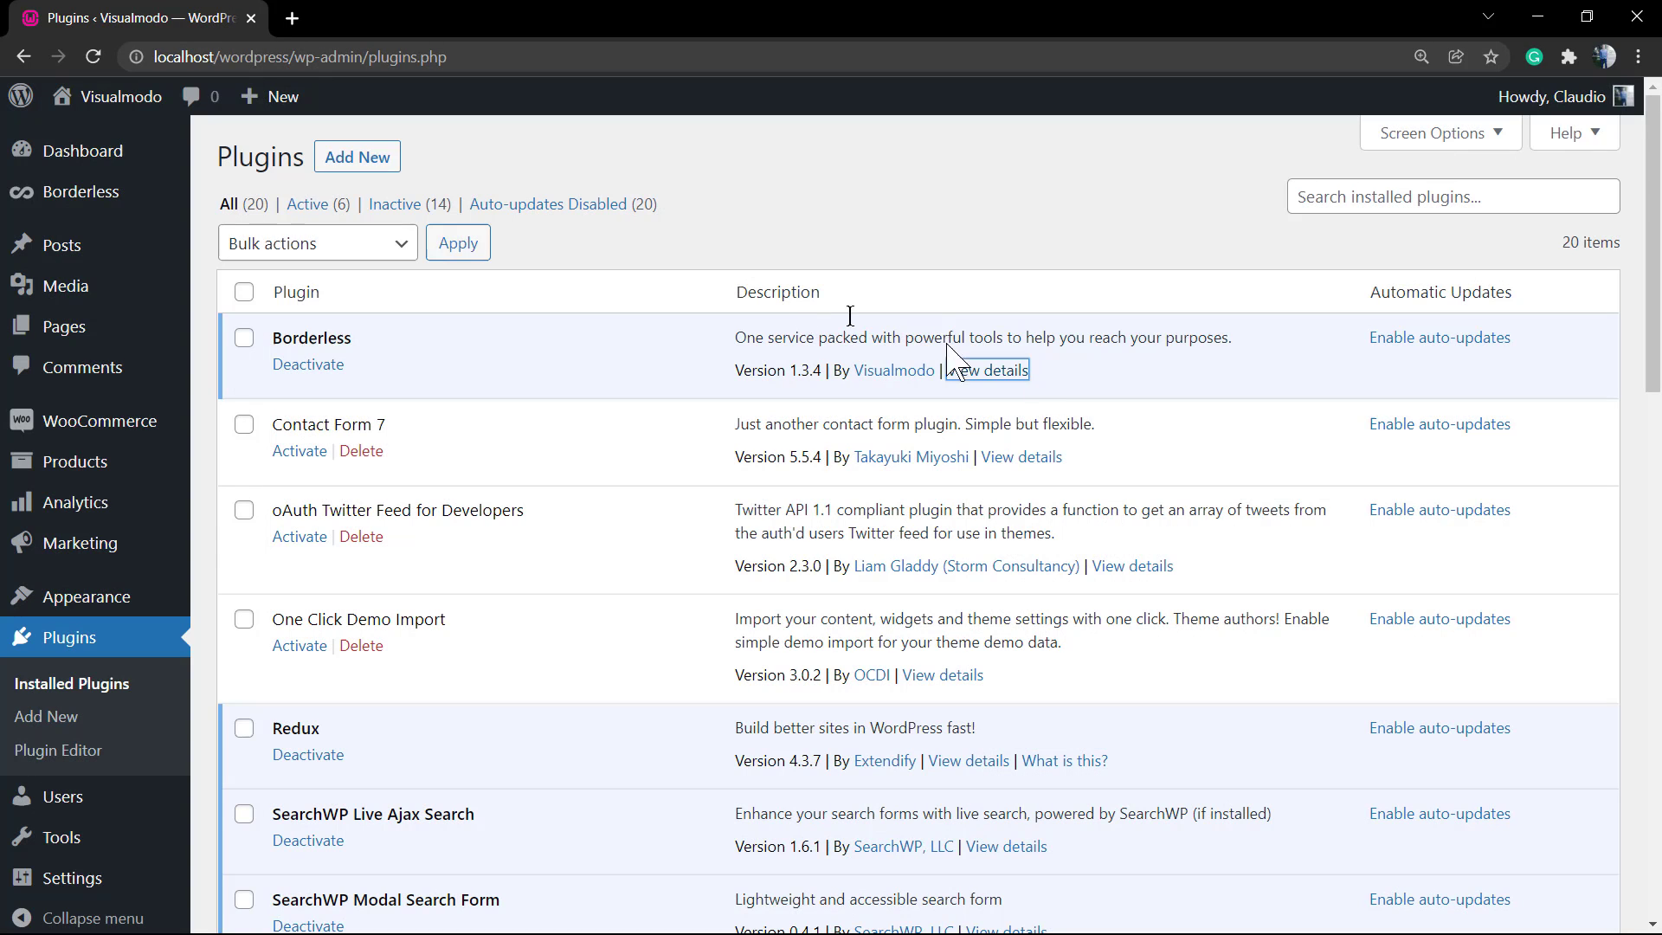
# Open the Widgets page and inspect the Right Sidebar, Main Footer and Left Sidebar areas
pyautogui.moveTo(104, 606)
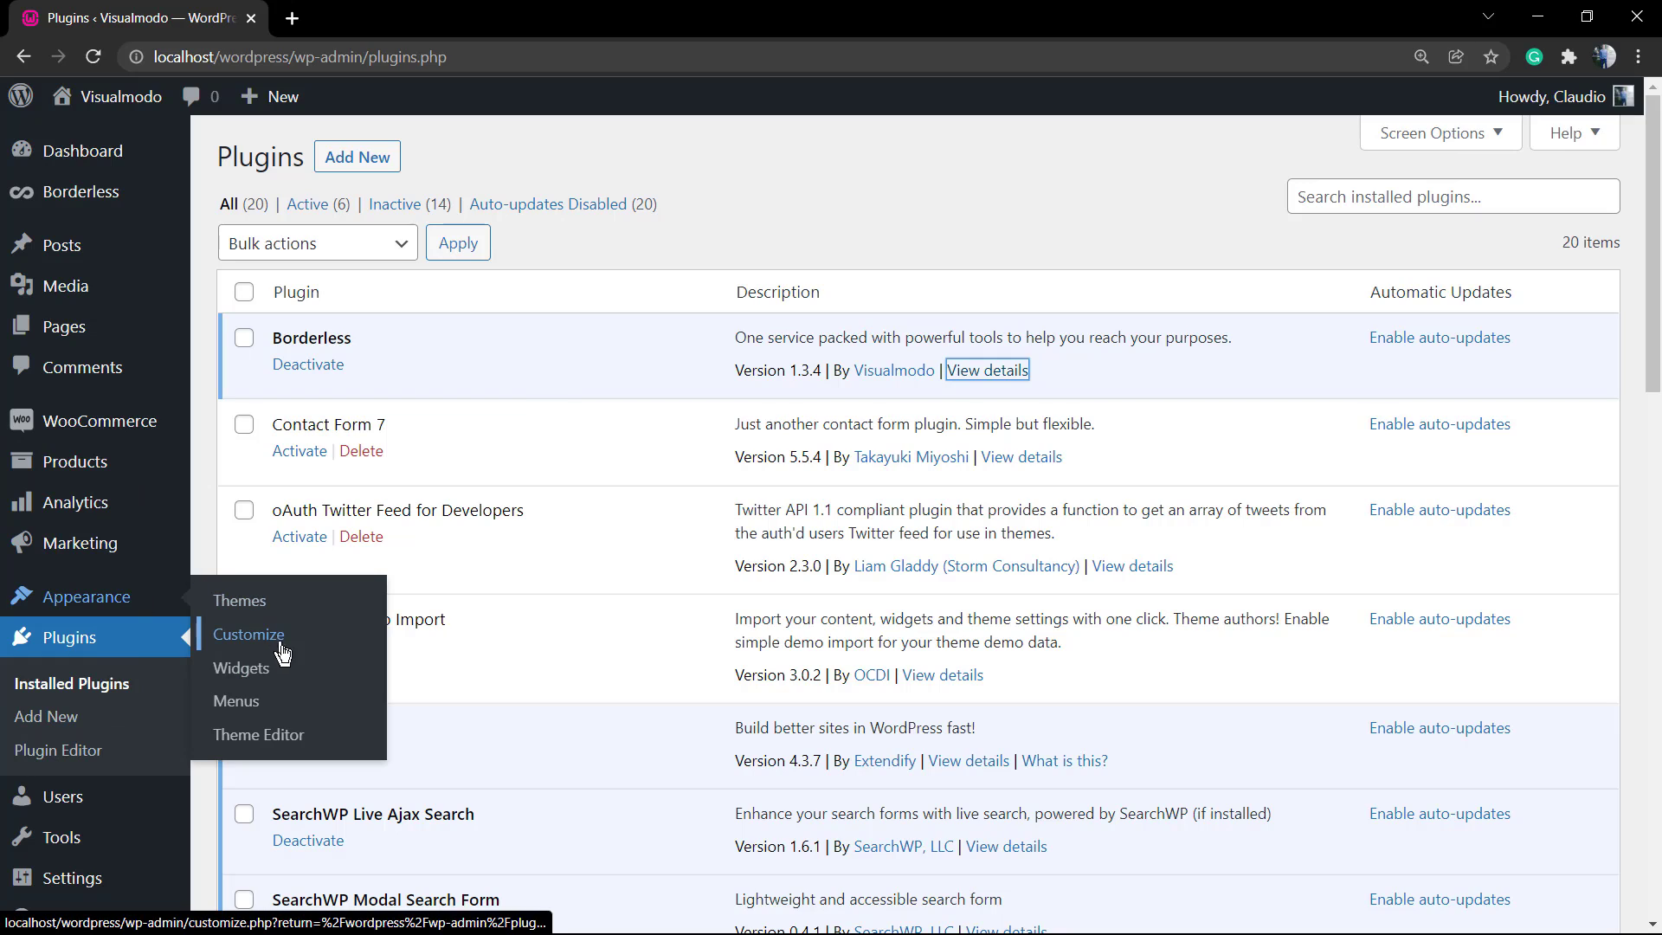
pyautogui.click(307, 677)
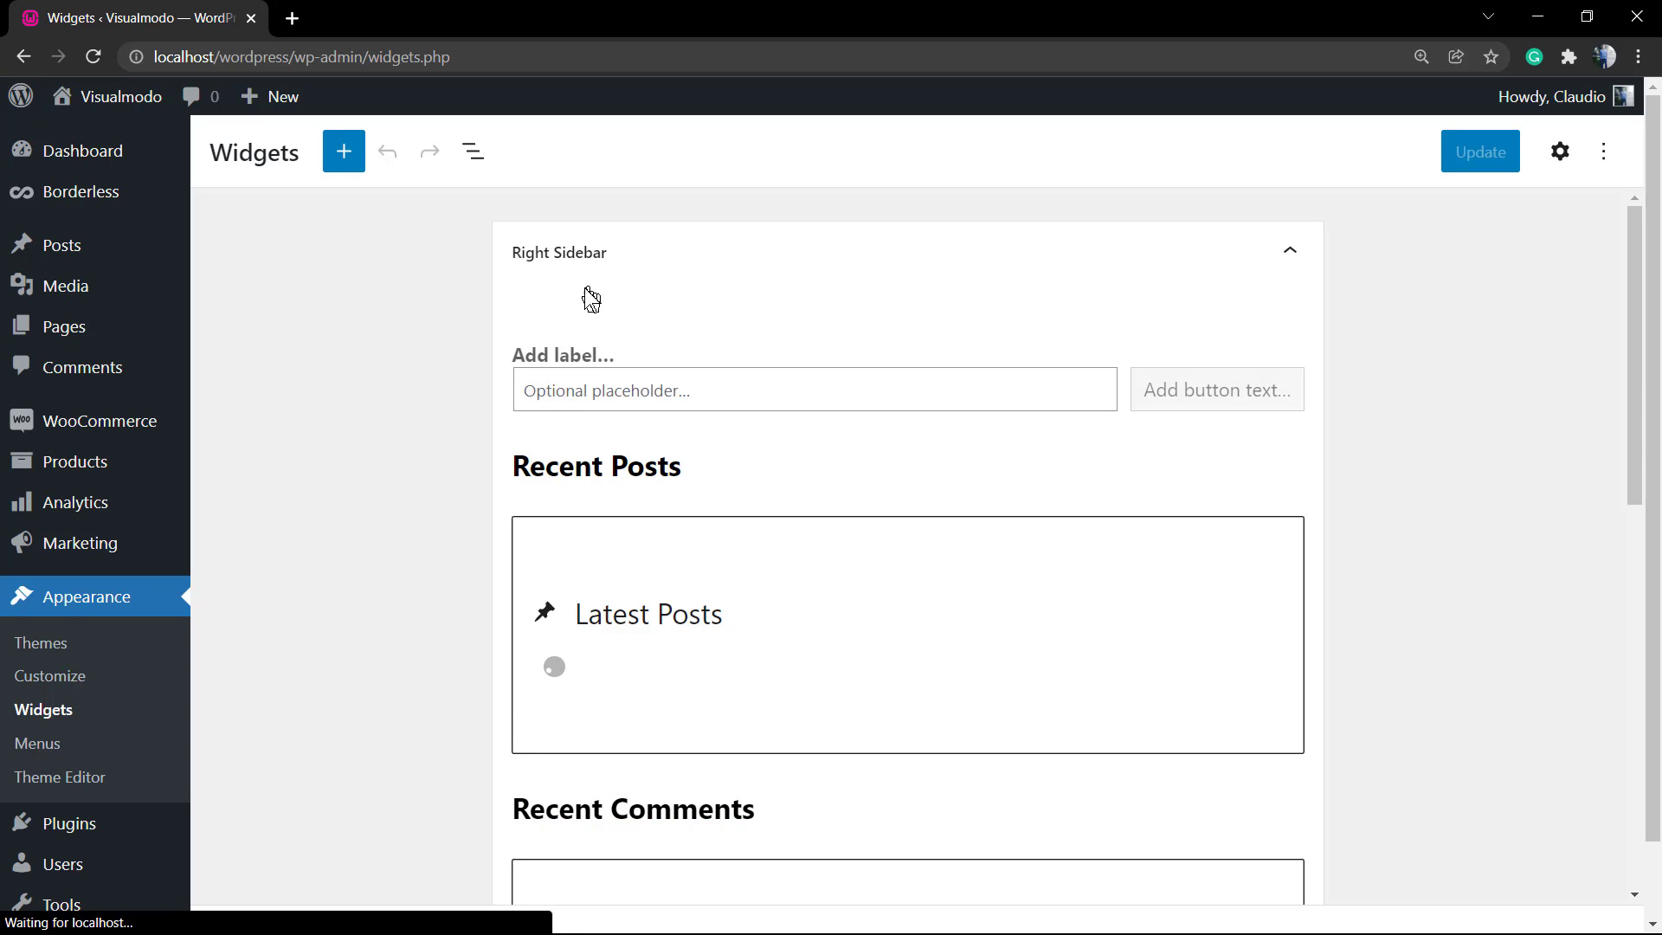
pyautogui.click(623, 271)
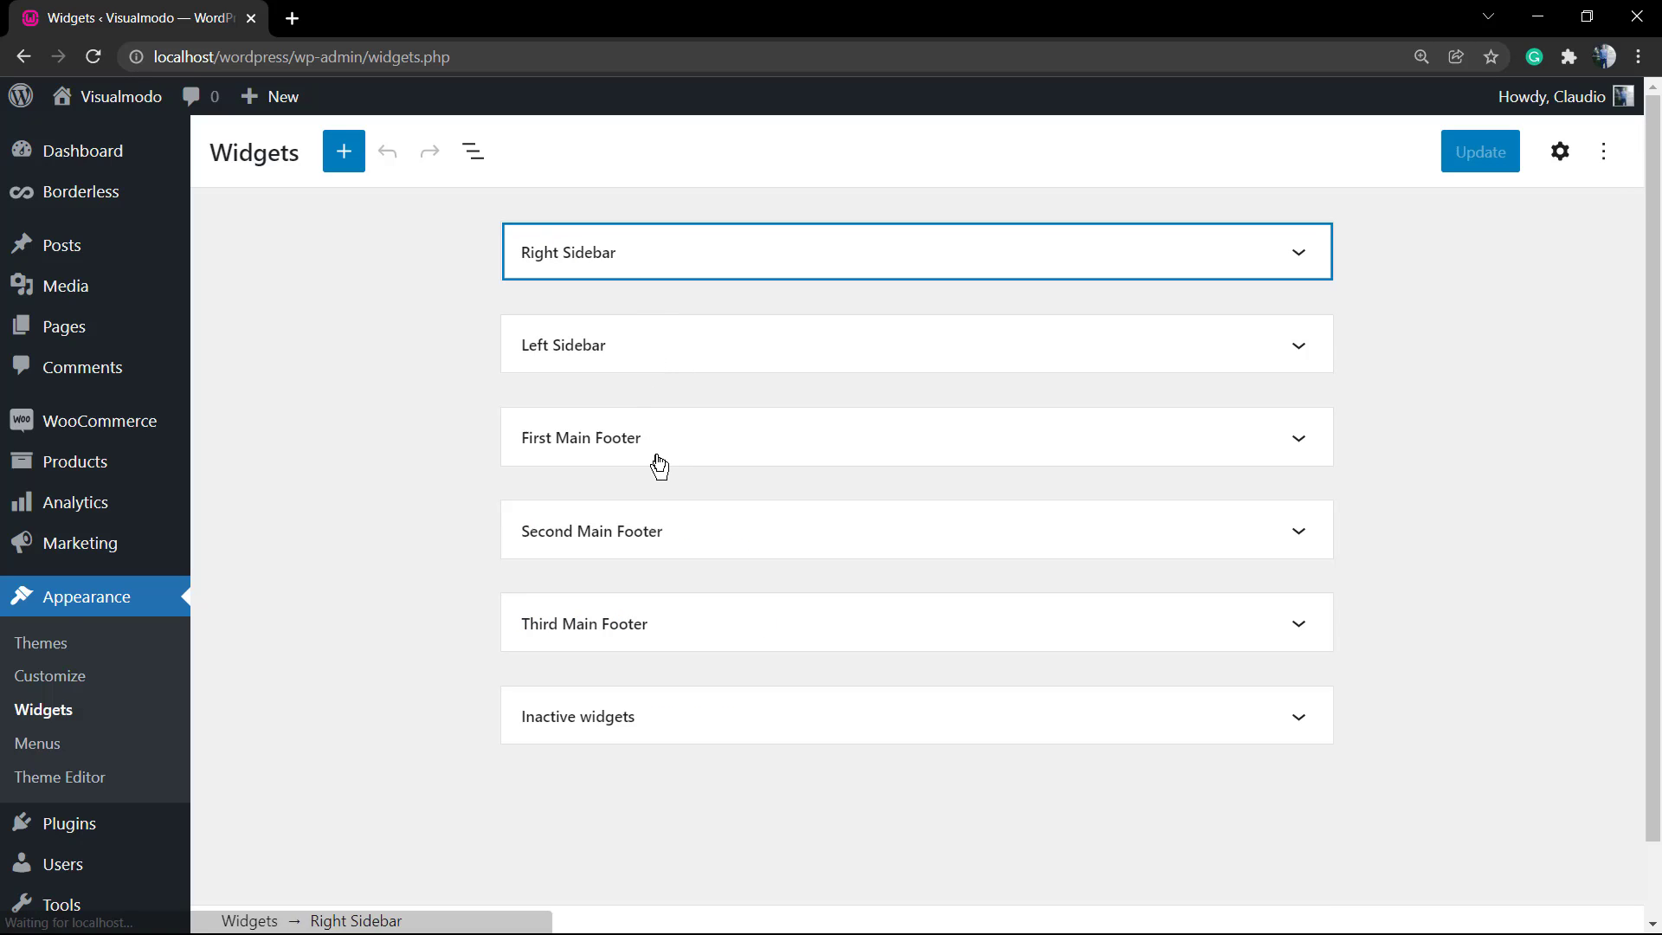
pyautogui.click(615, 442)
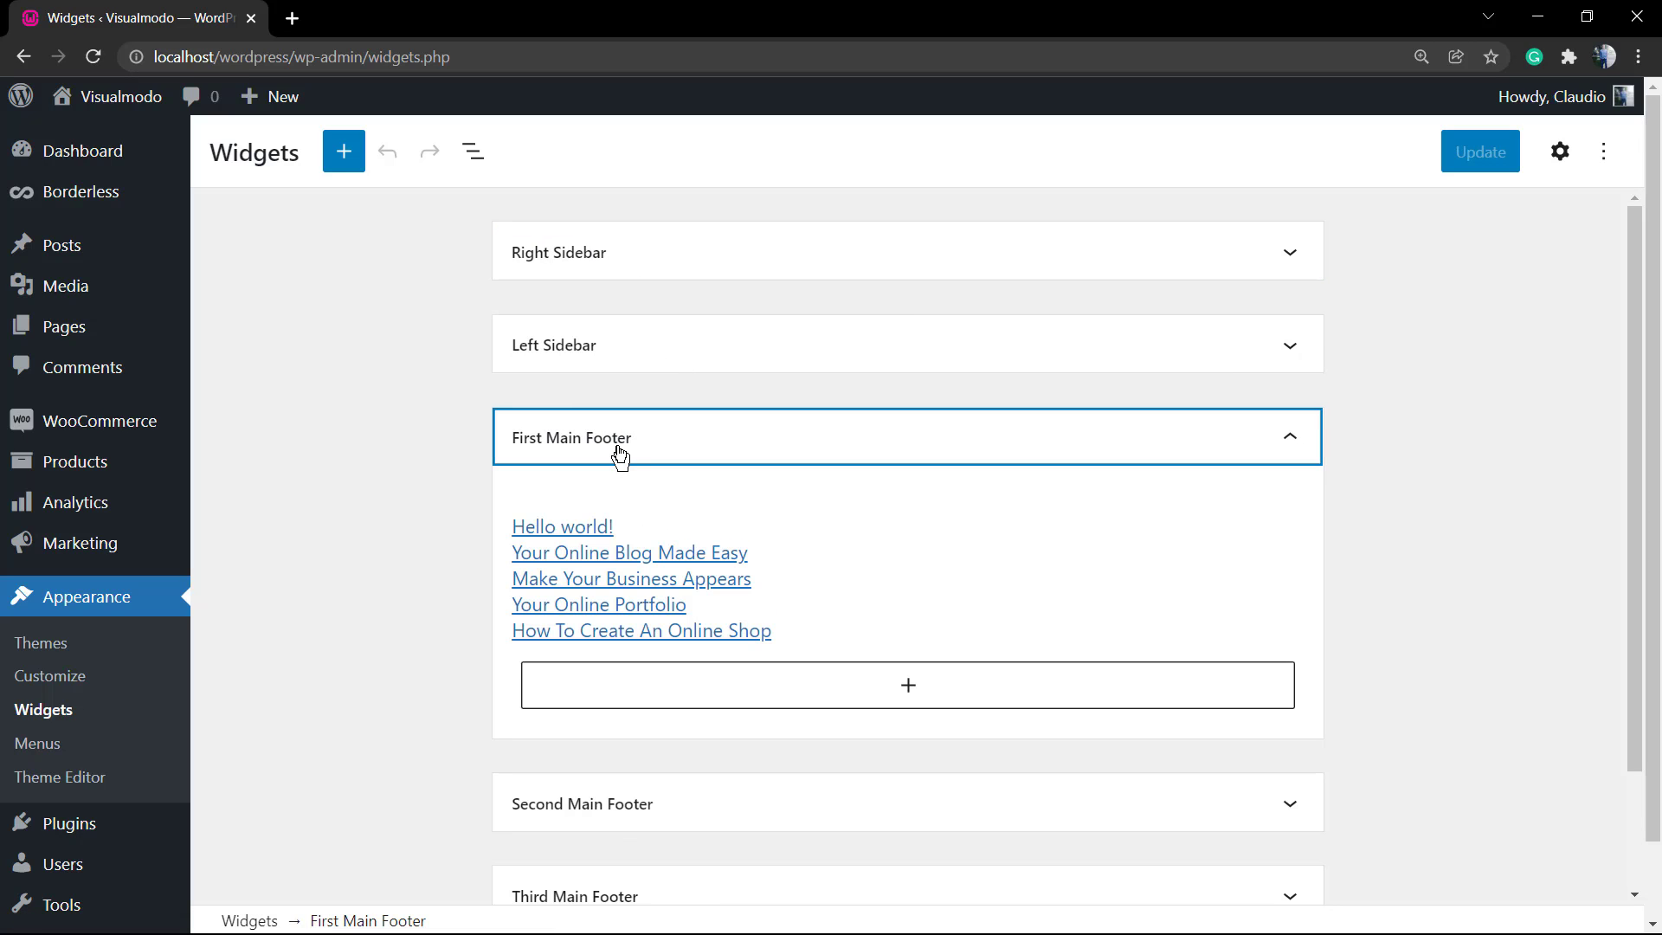
pyautogui.click(703, 440)
pyautogui.click(698, 632)
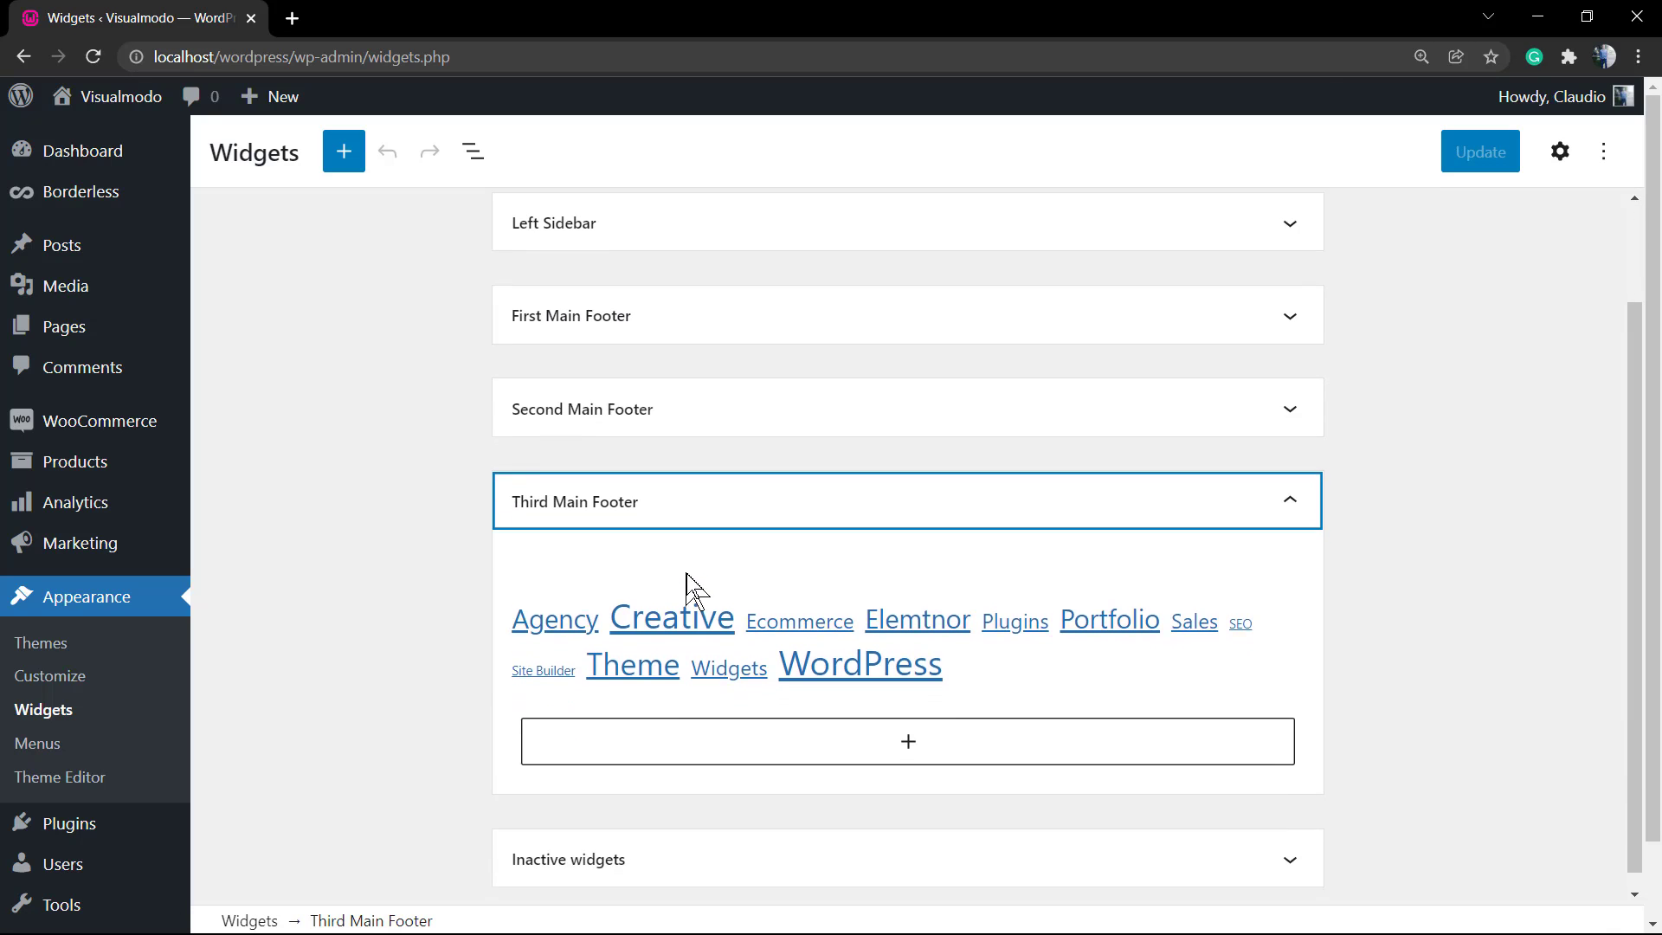
pyautogui.click(689, 502)
pyautogui.click(666, 368)
pyautogui.click(668, 353)
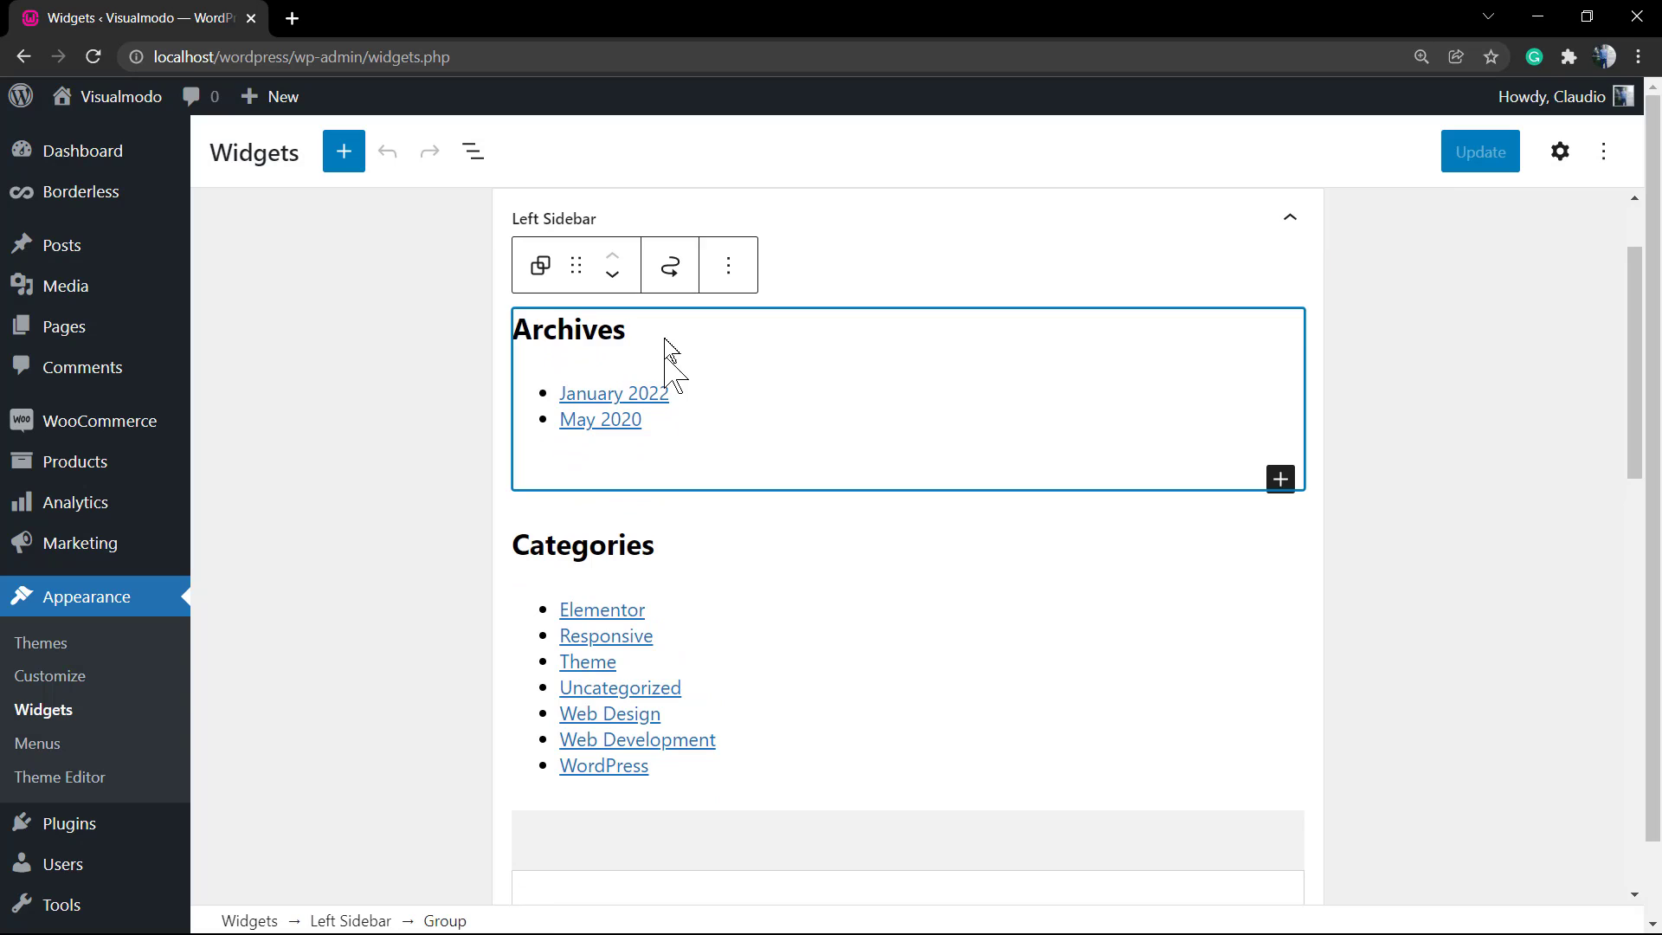
pyautogui.click(703, 214)
# Select the Categories block in Second Main Footer and bring up its more-actions menu
pyautogui.click(697, 528)
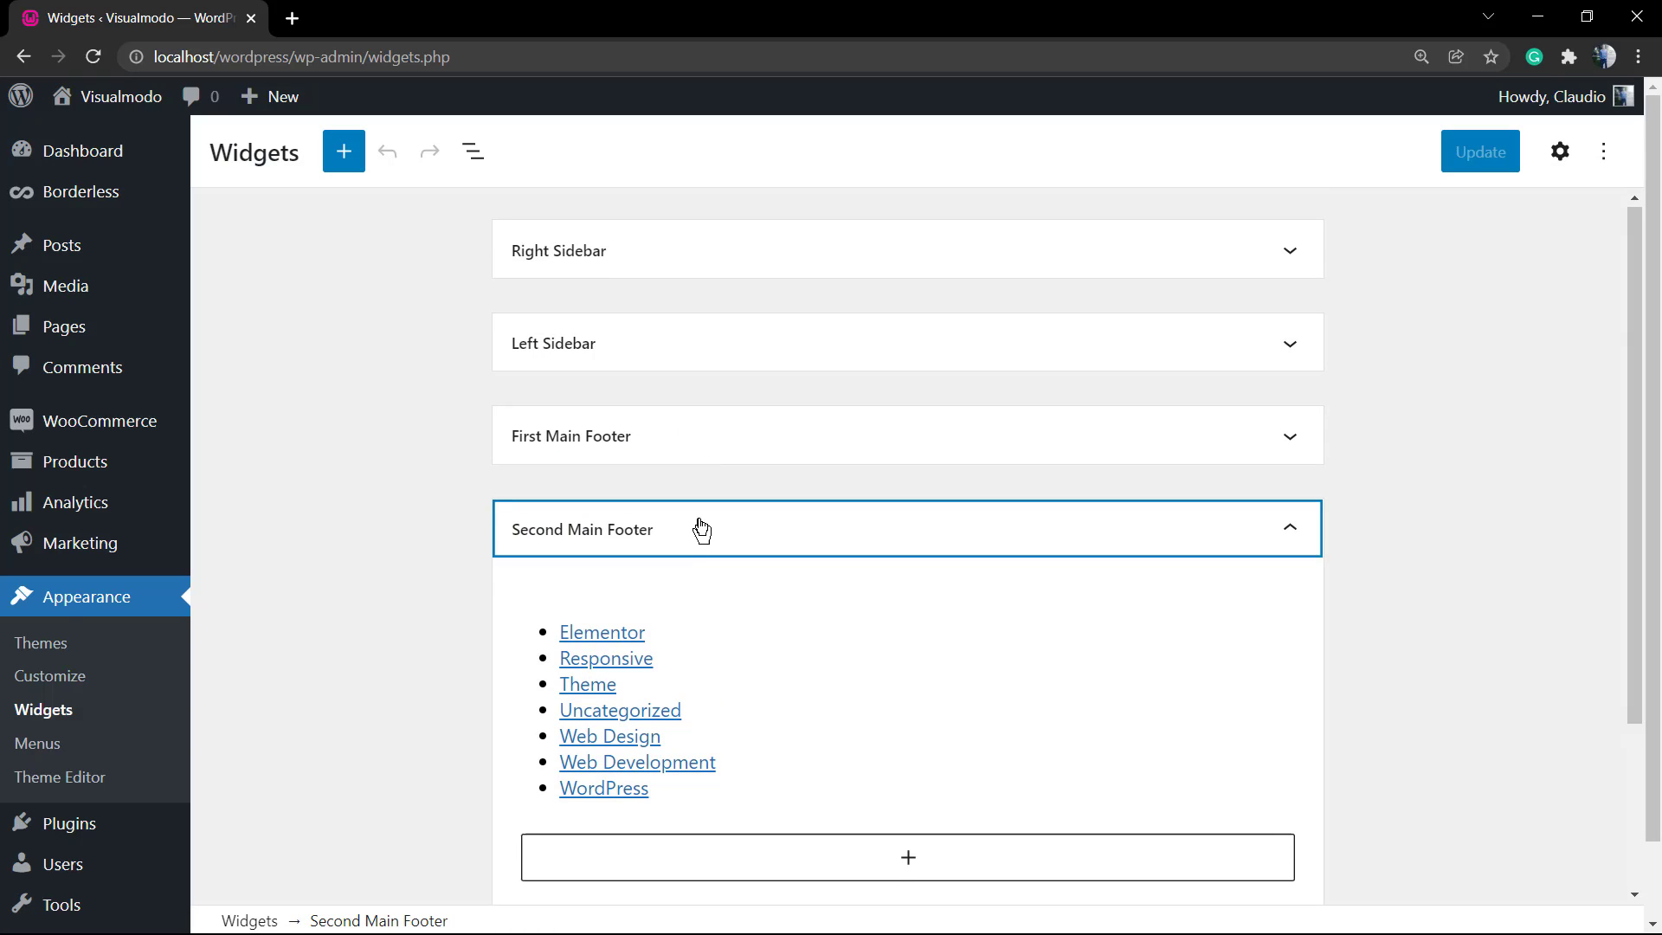
pyautogui.click(735, 550)
pyautogui.click(769, 463)
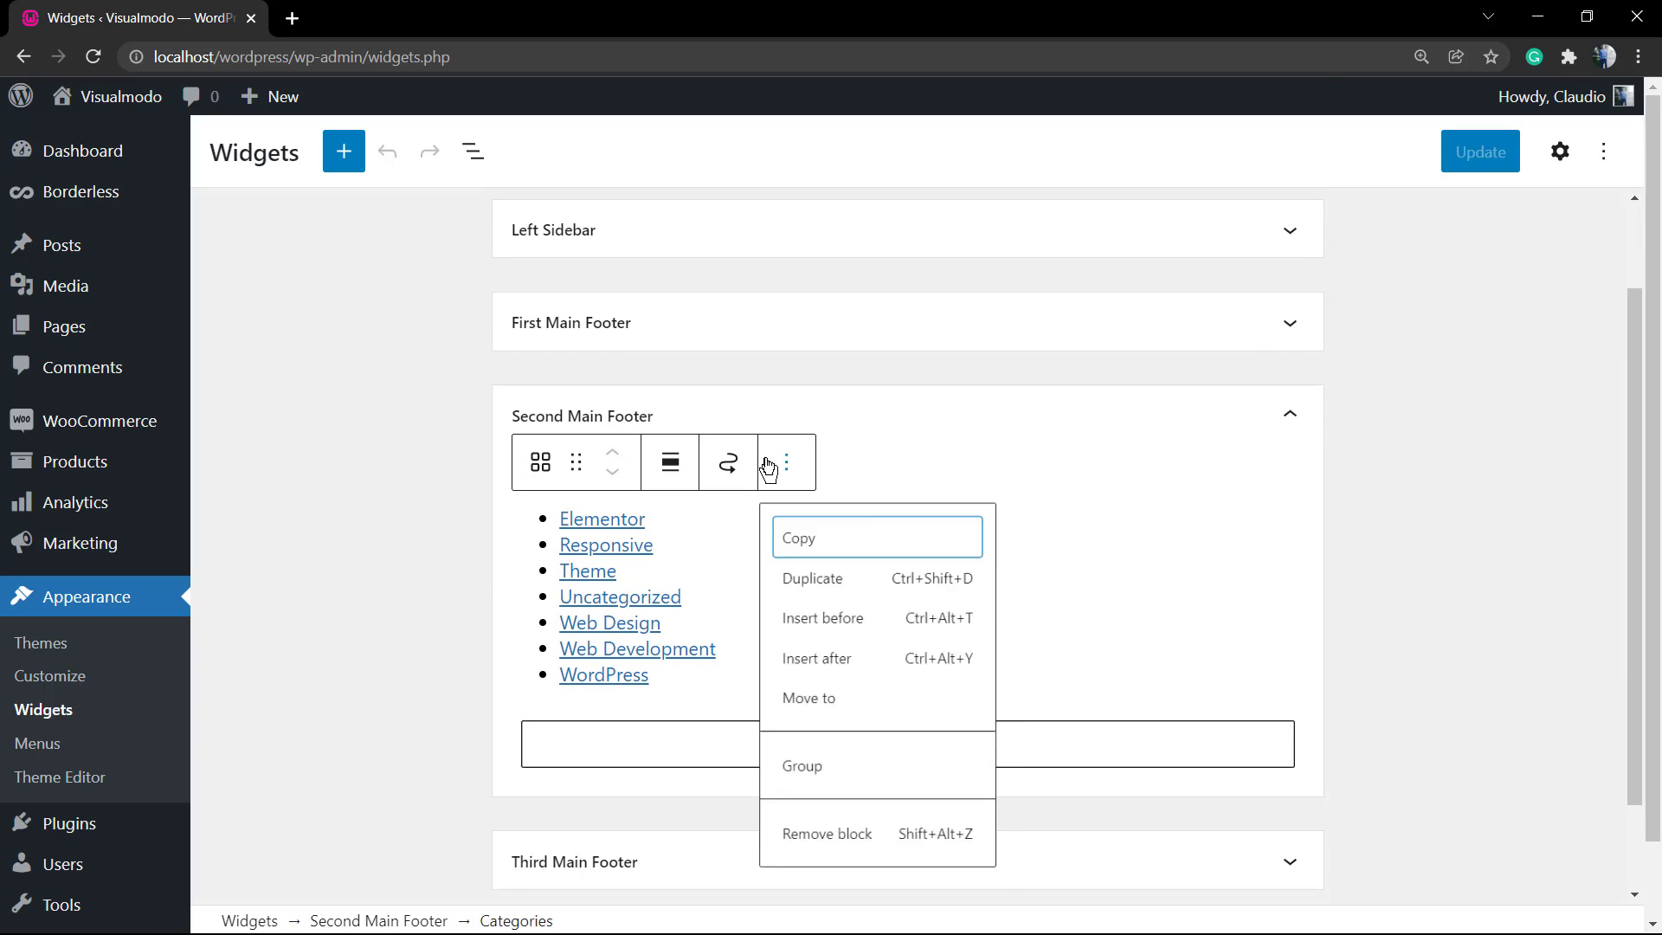
# Delete the Categories block, then search 'contac' and insert Borderless - Contact Information
pyautogui.click(882, 855)
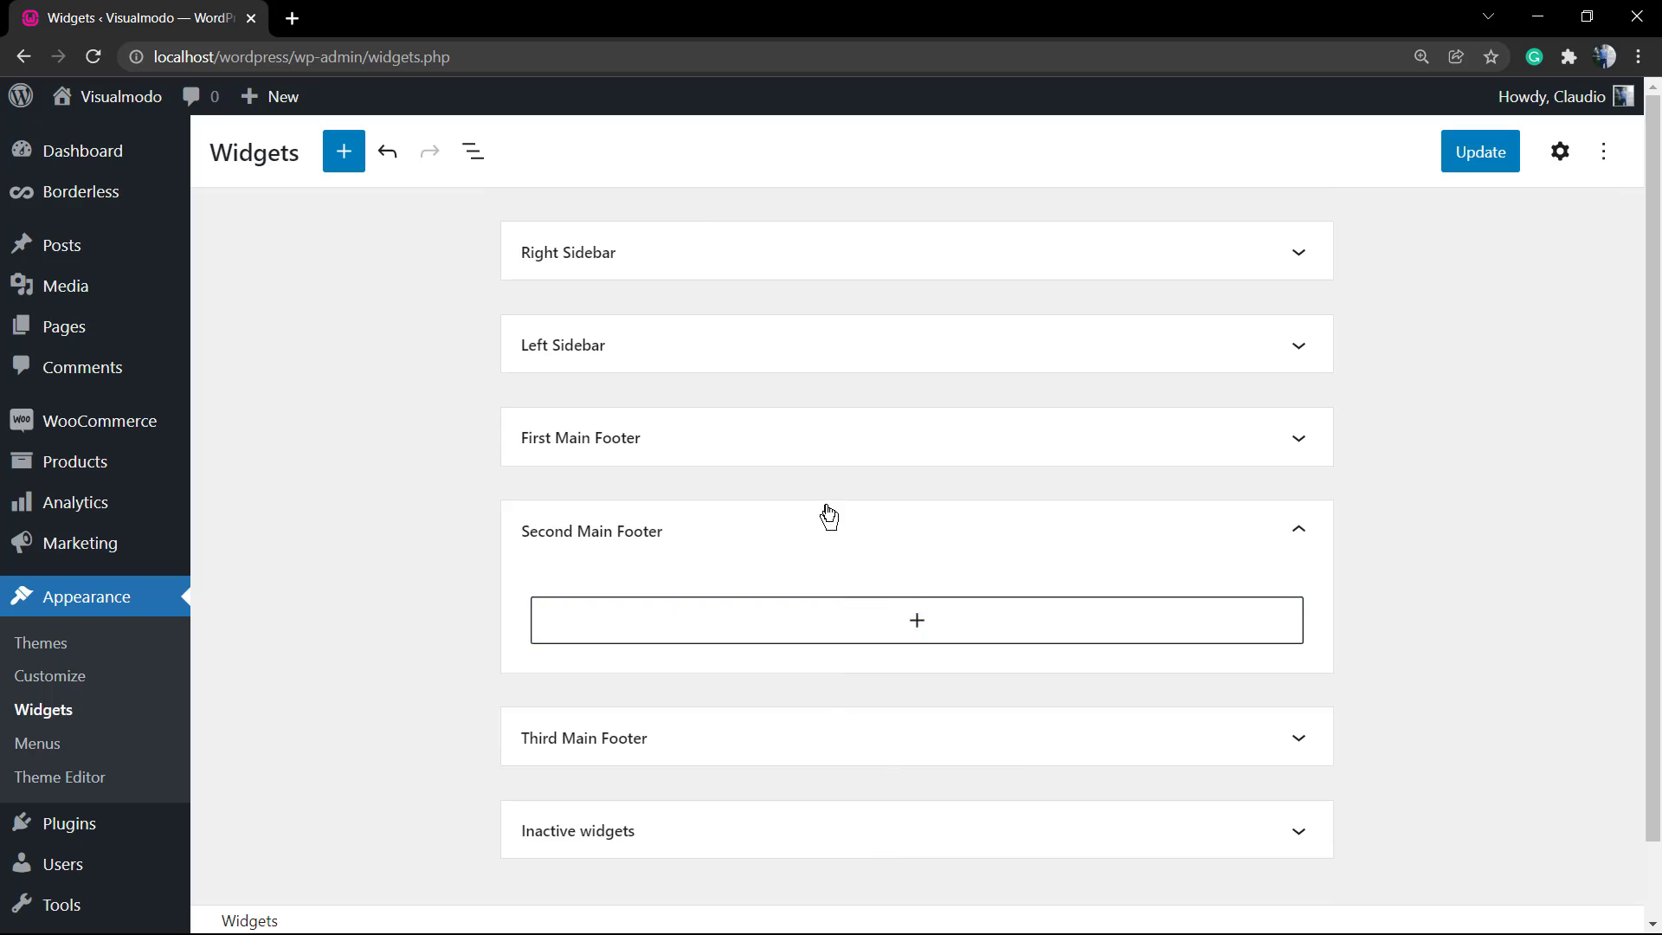
pyautogui.click(917, 622)
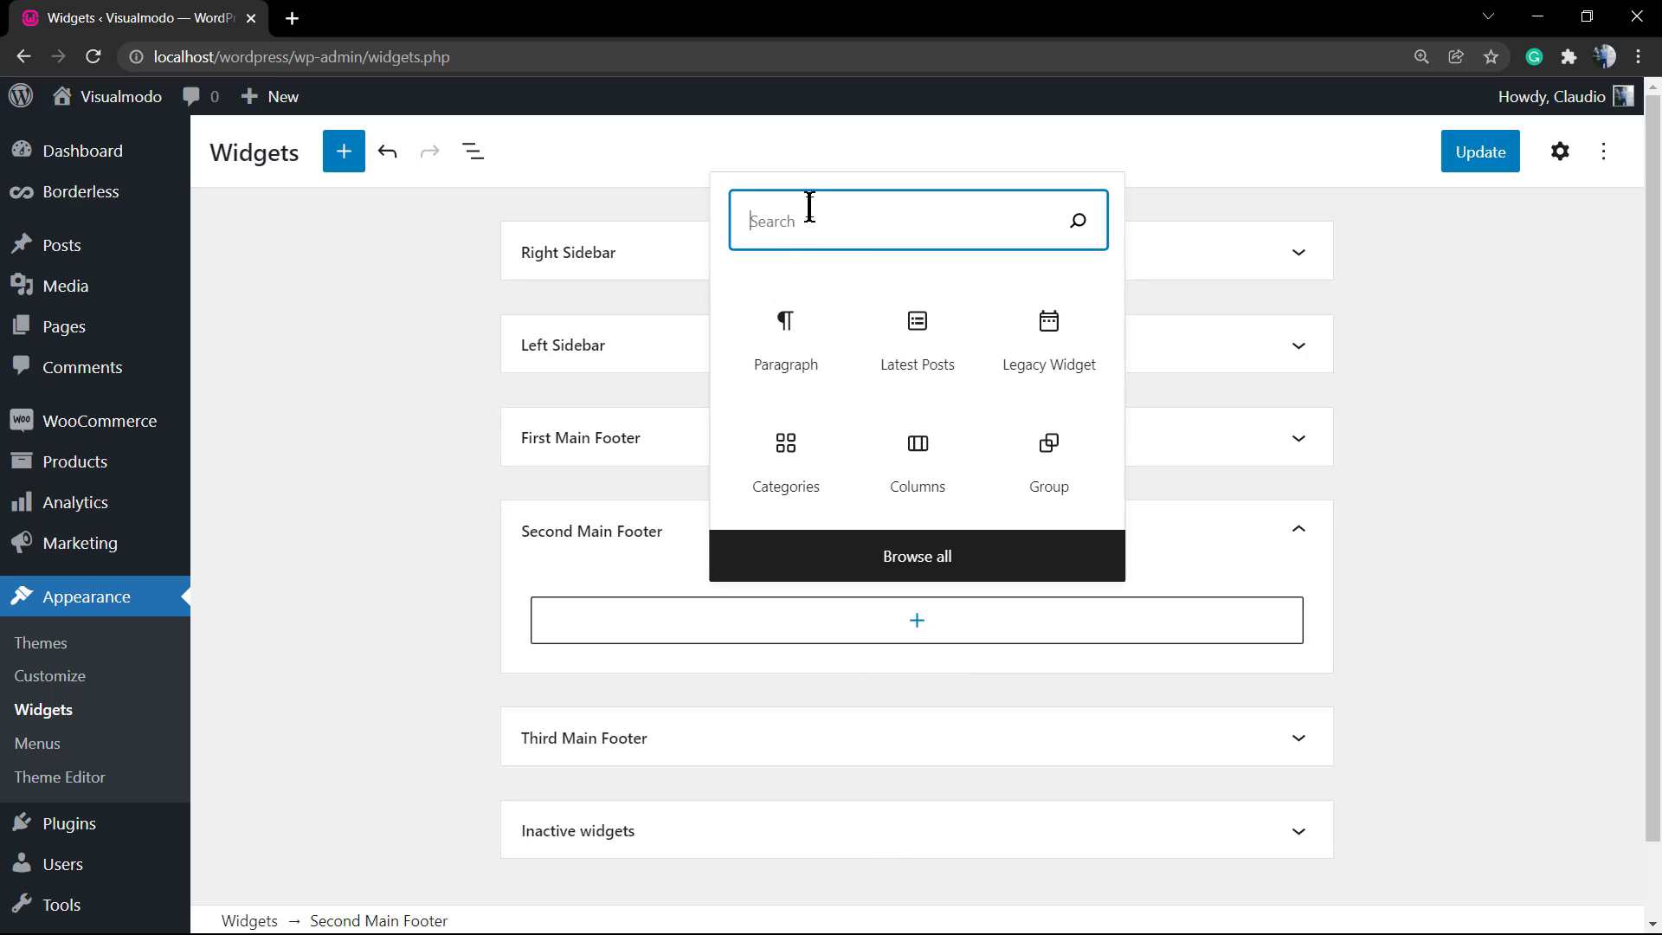
pyautogui.write('contact')
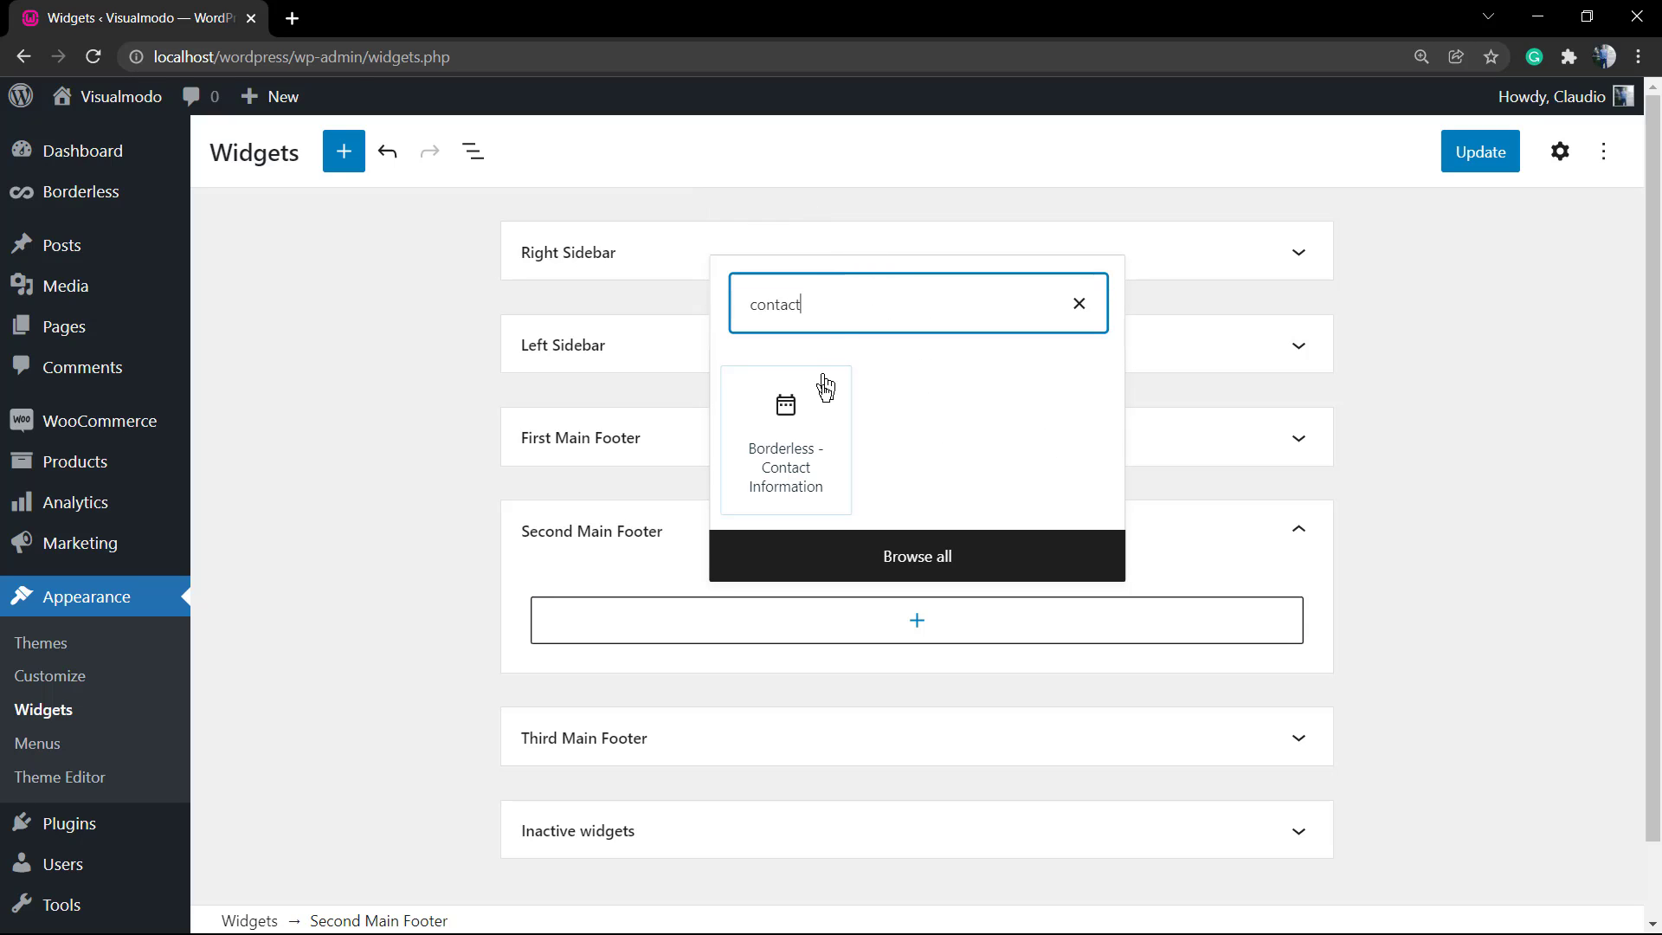
pyautogui.click(805, 437)
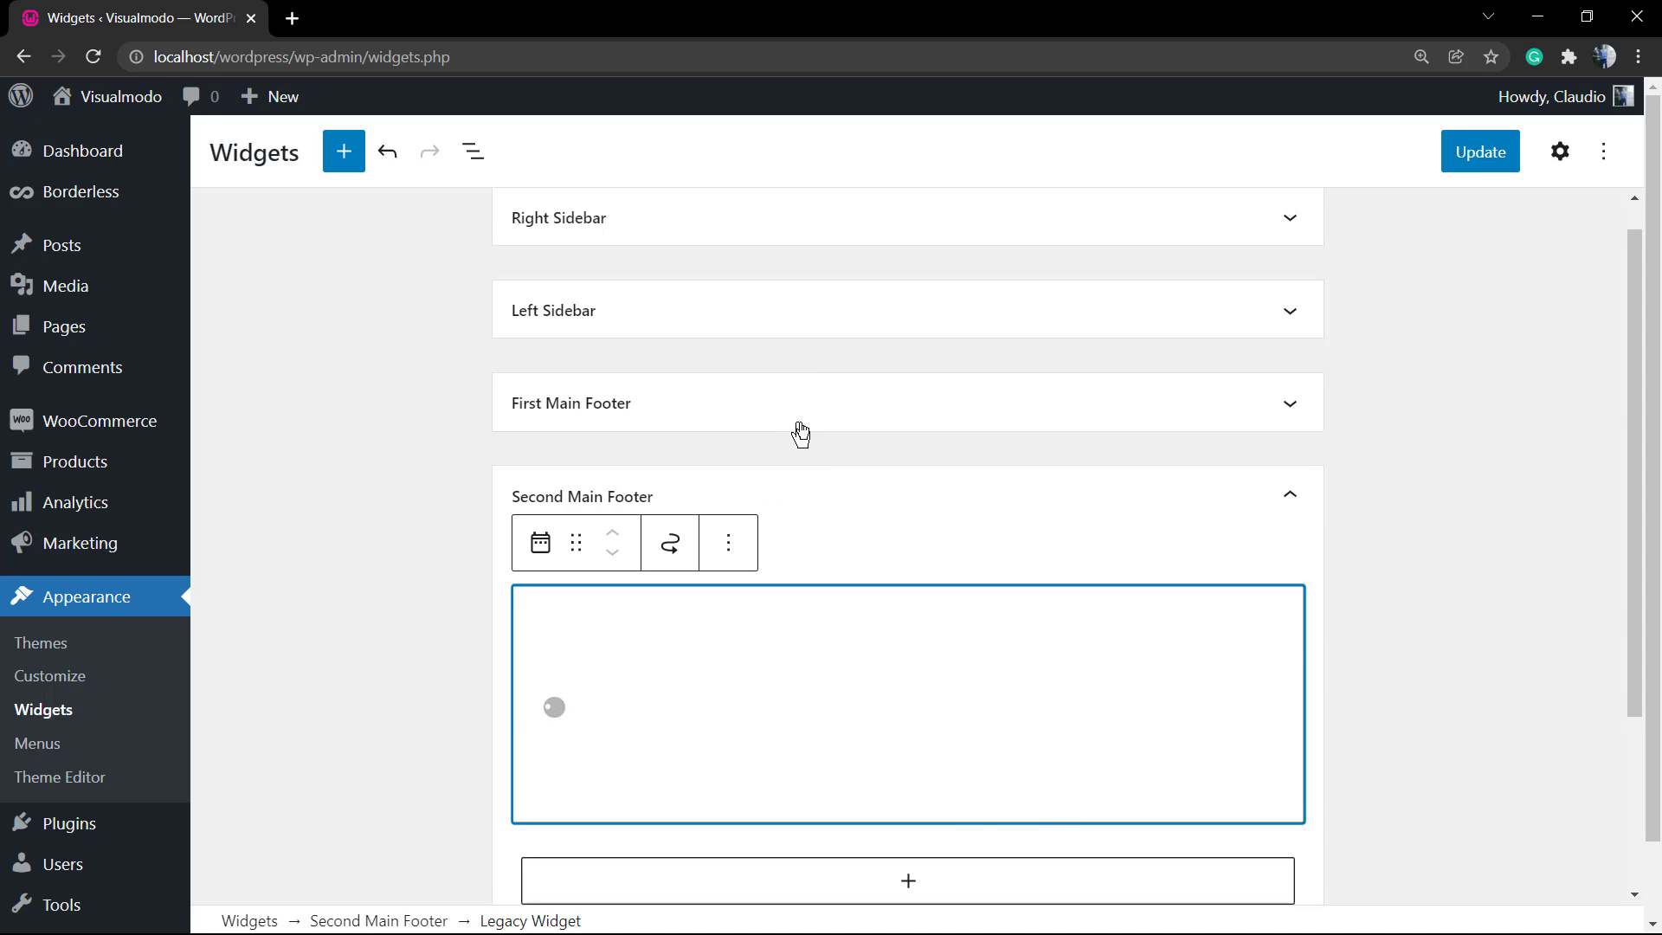
pyautogui.scroll(-1, 731, 594)
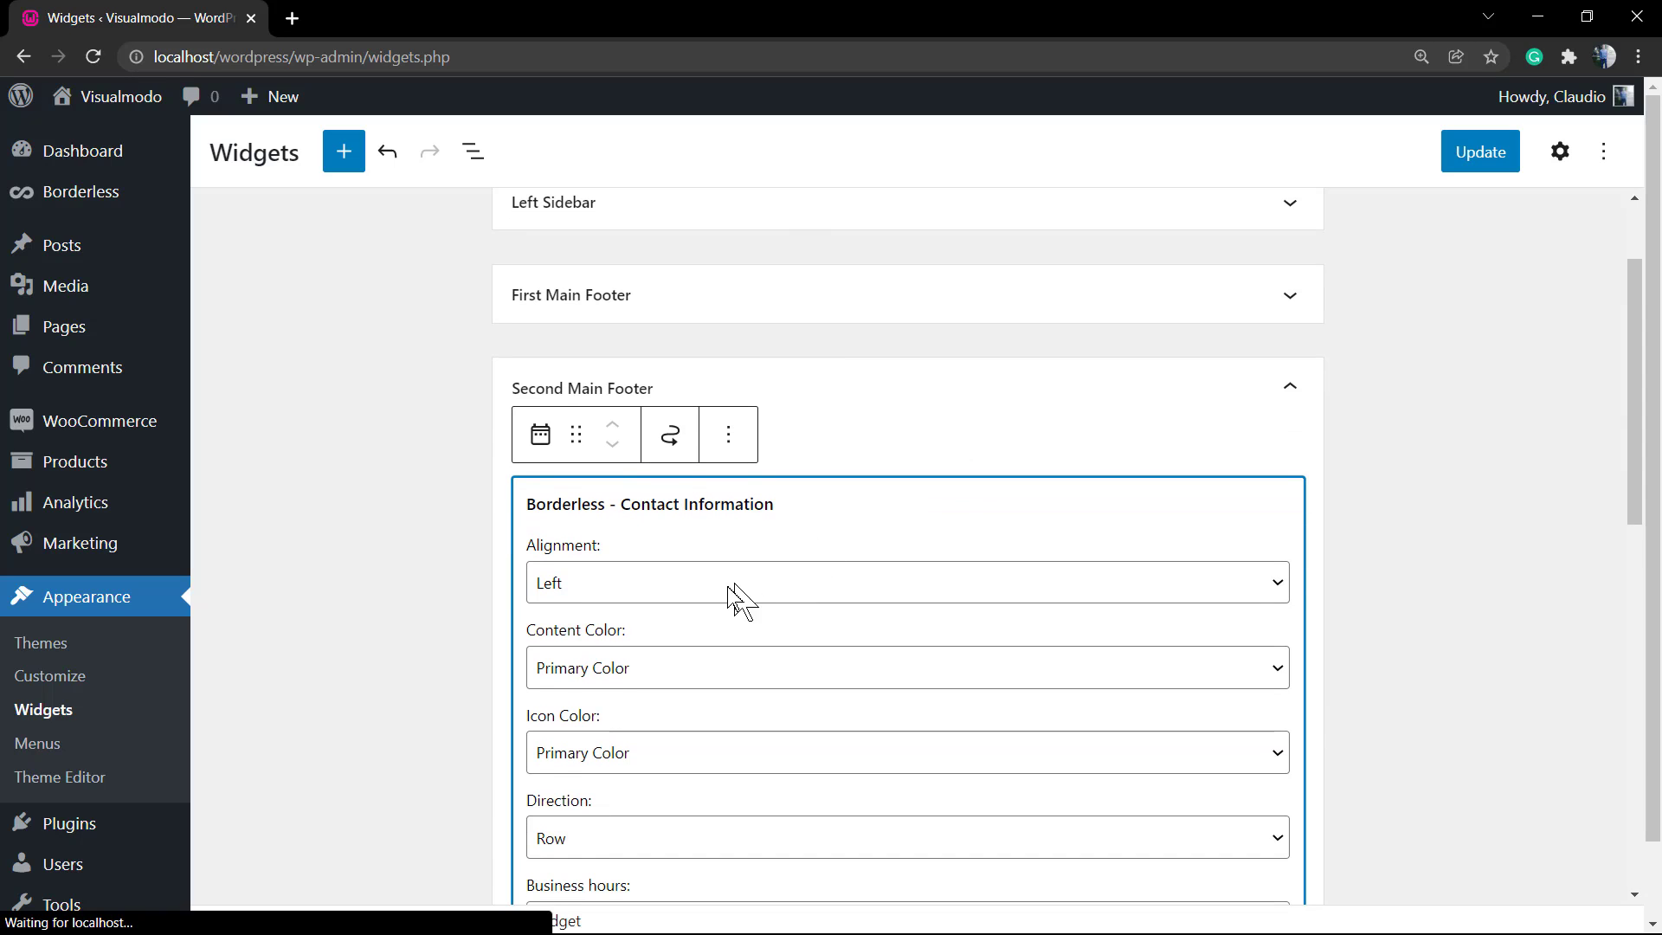
pyautogui.scroll(-1, 701, 582)
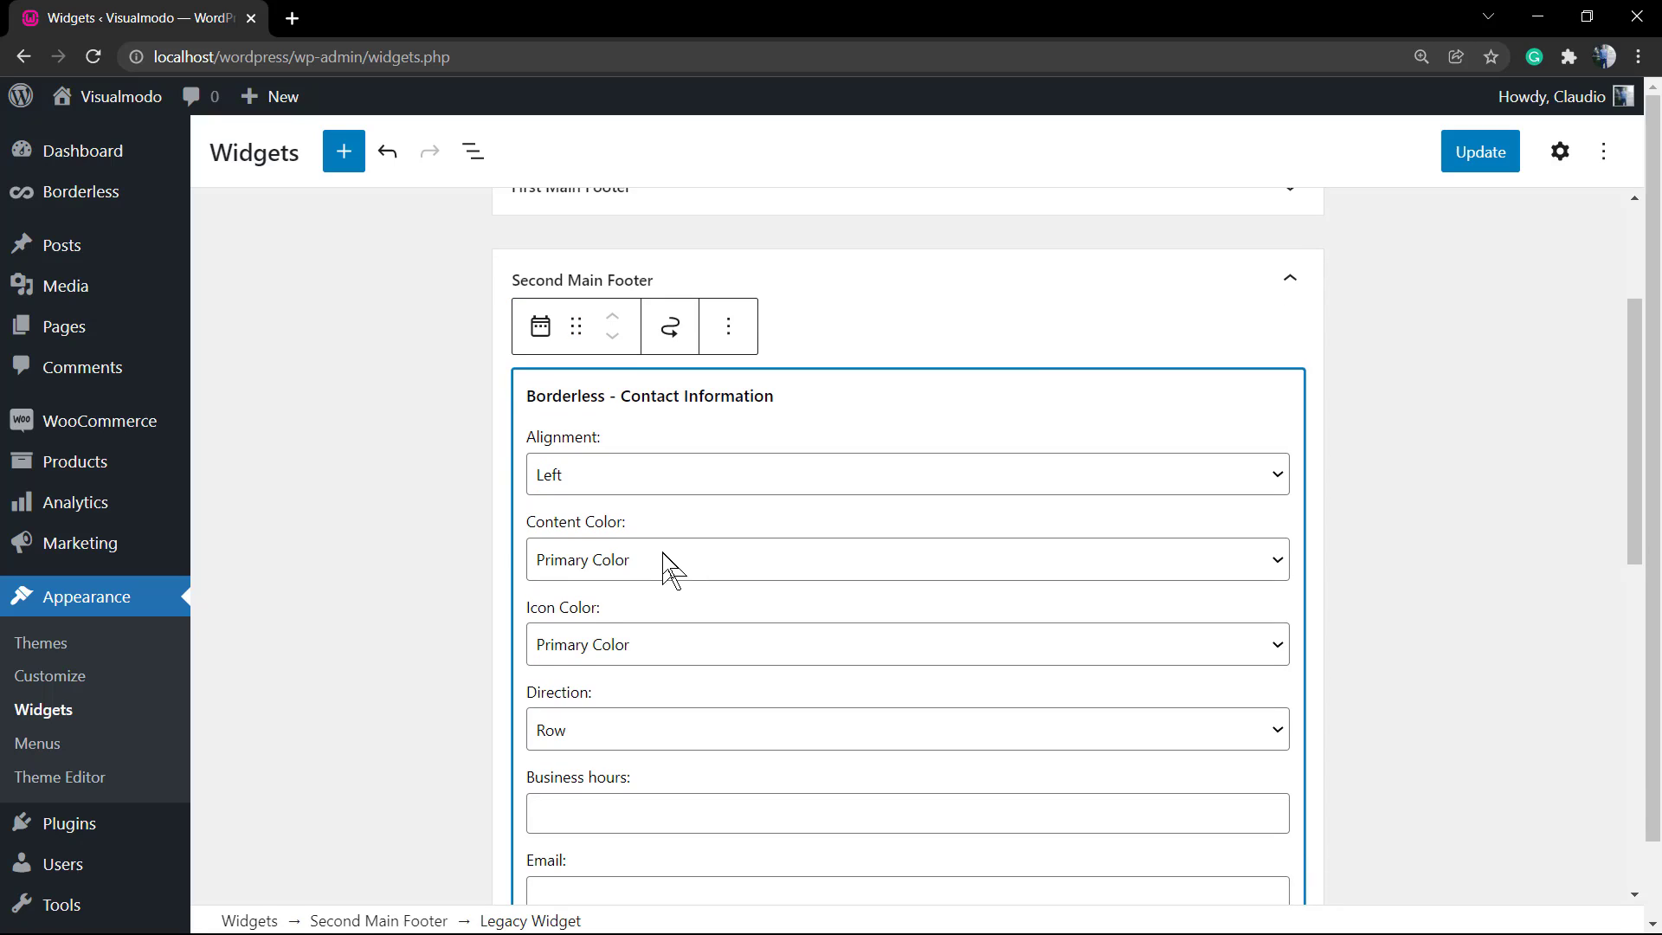
pyautogui.click(667, 560)
pyautogui.click(667, 561)
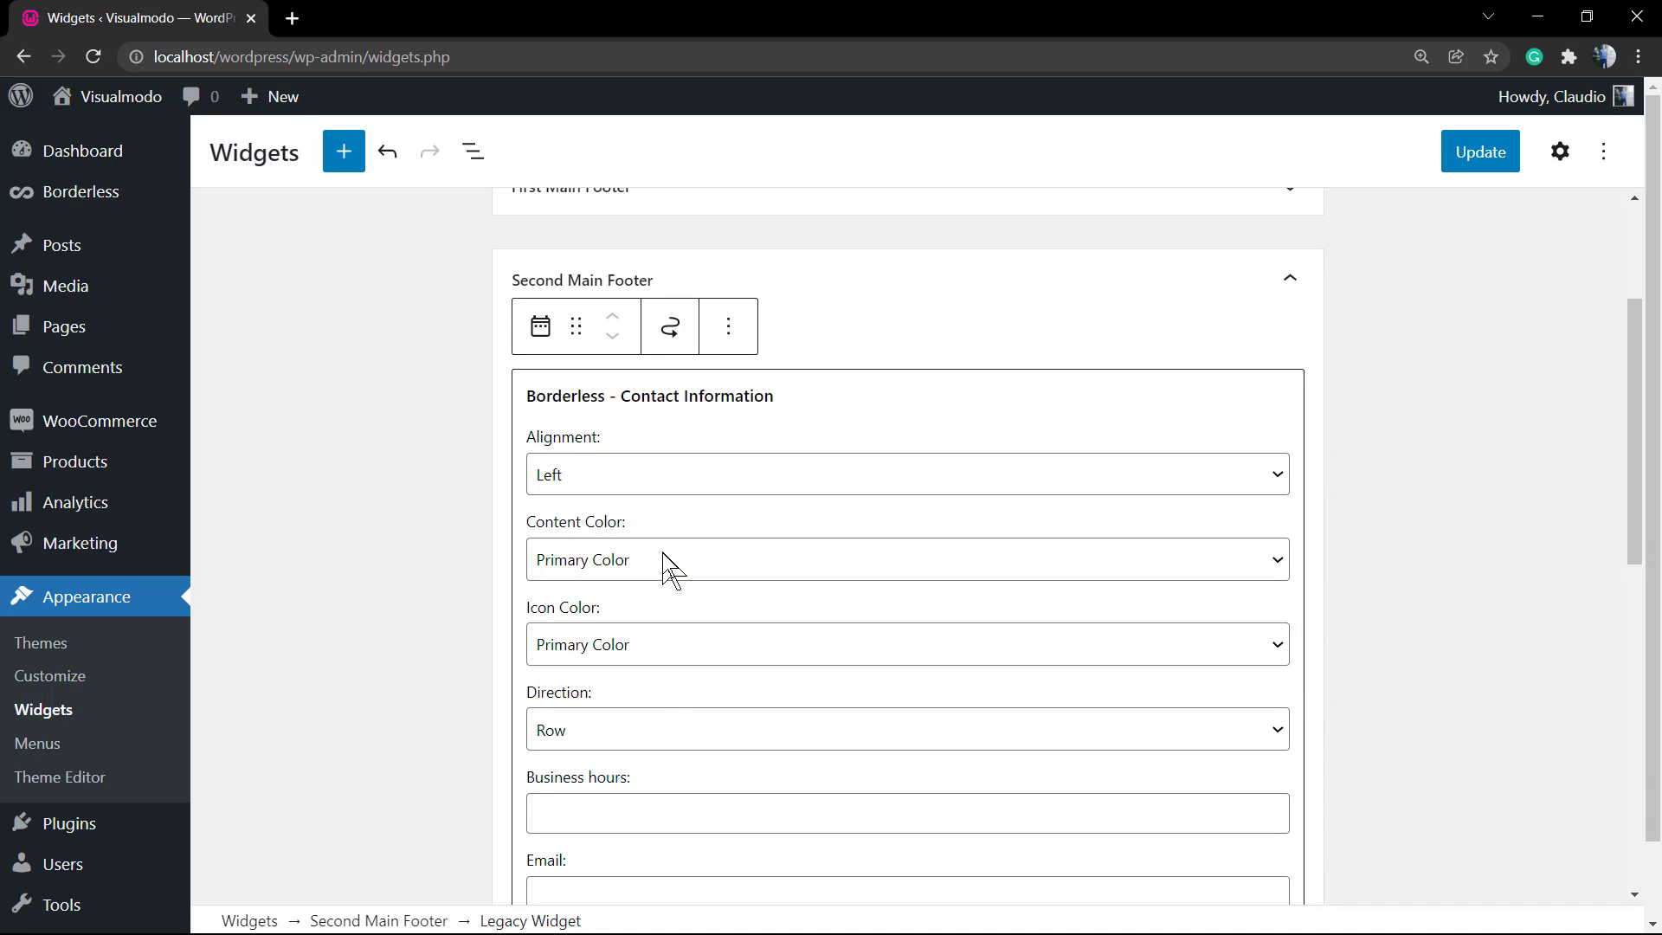
pyautogui.click(635, 490)
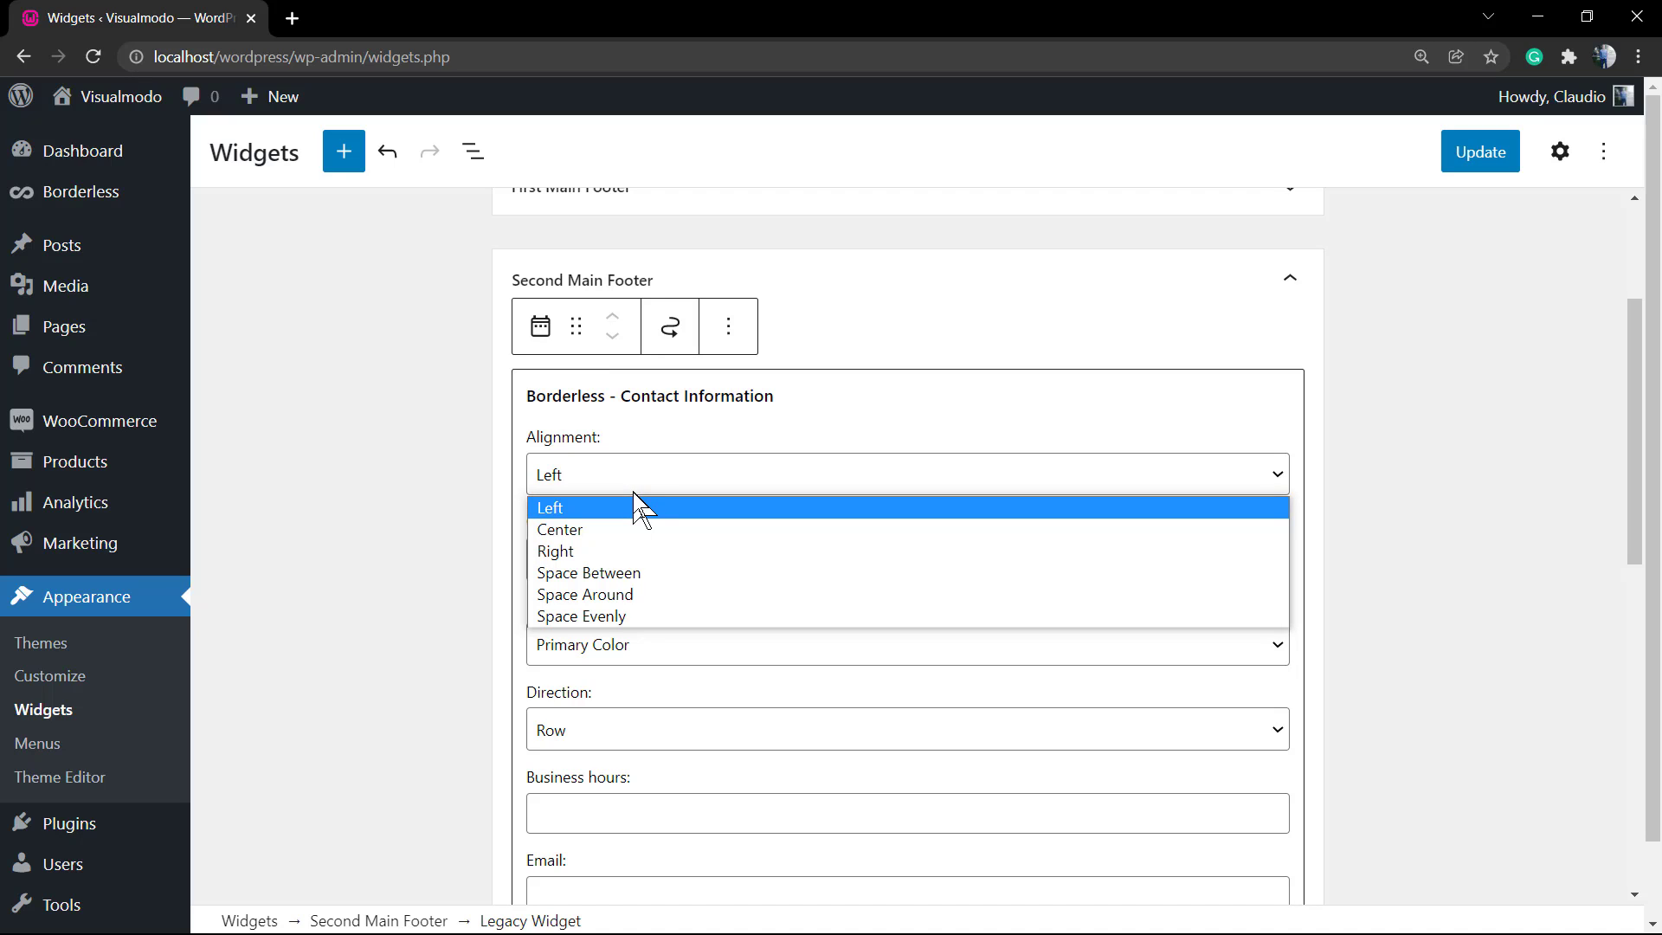
pyautogui.click(636, 500)
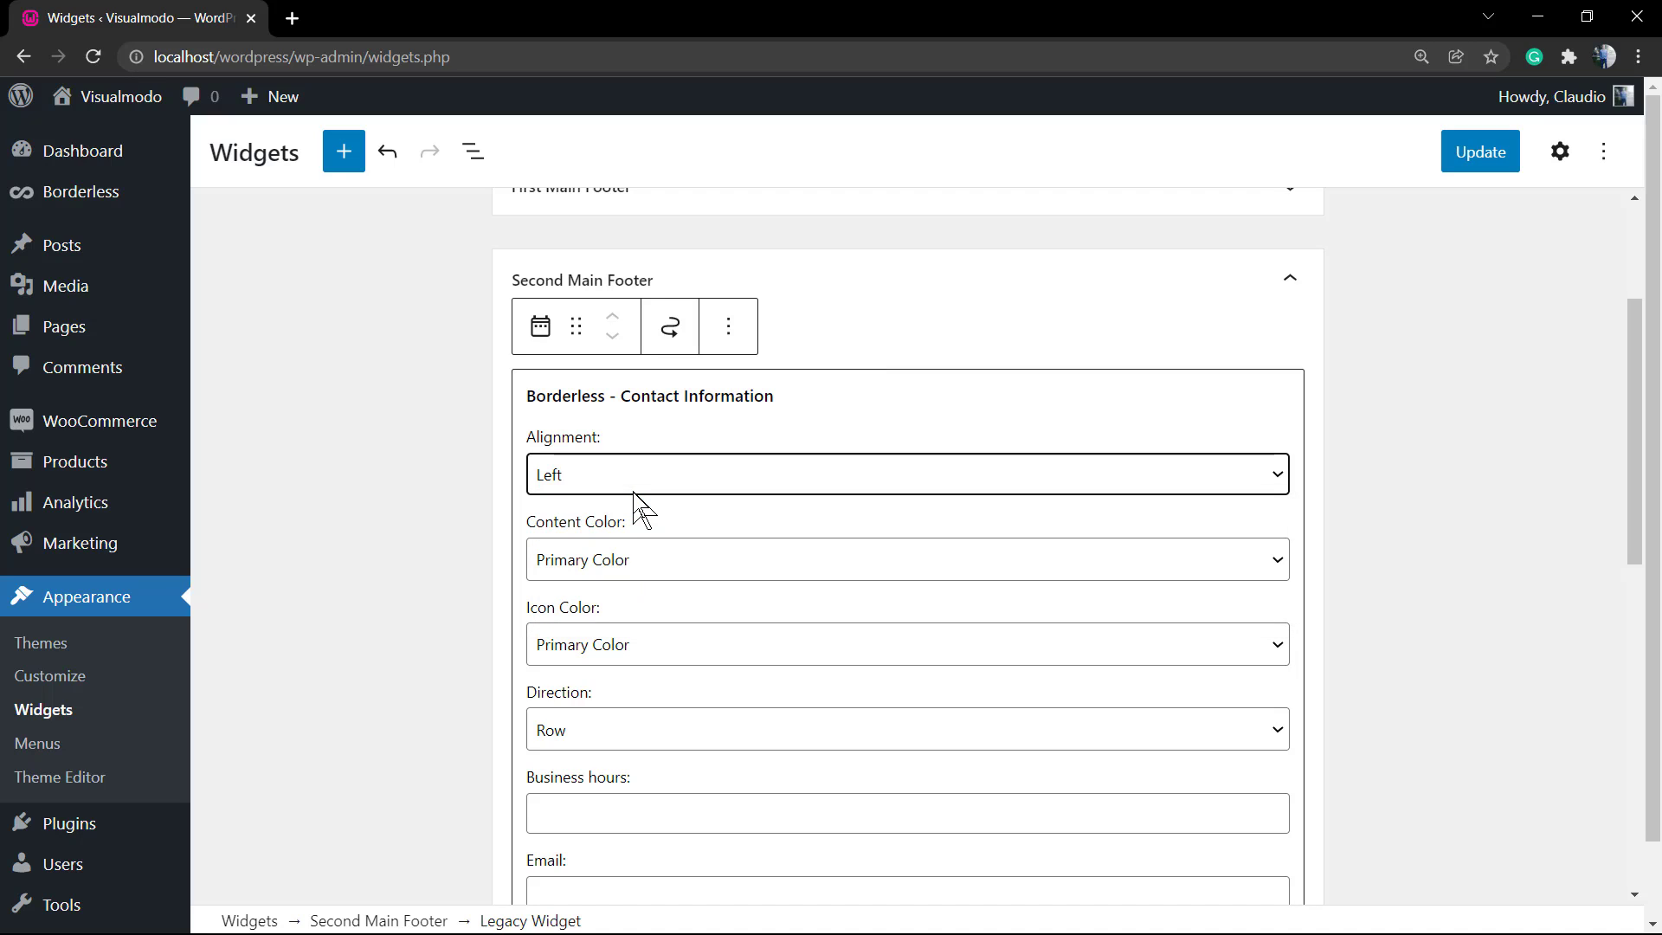
pyautogui.scroll(-1, 660, 533)
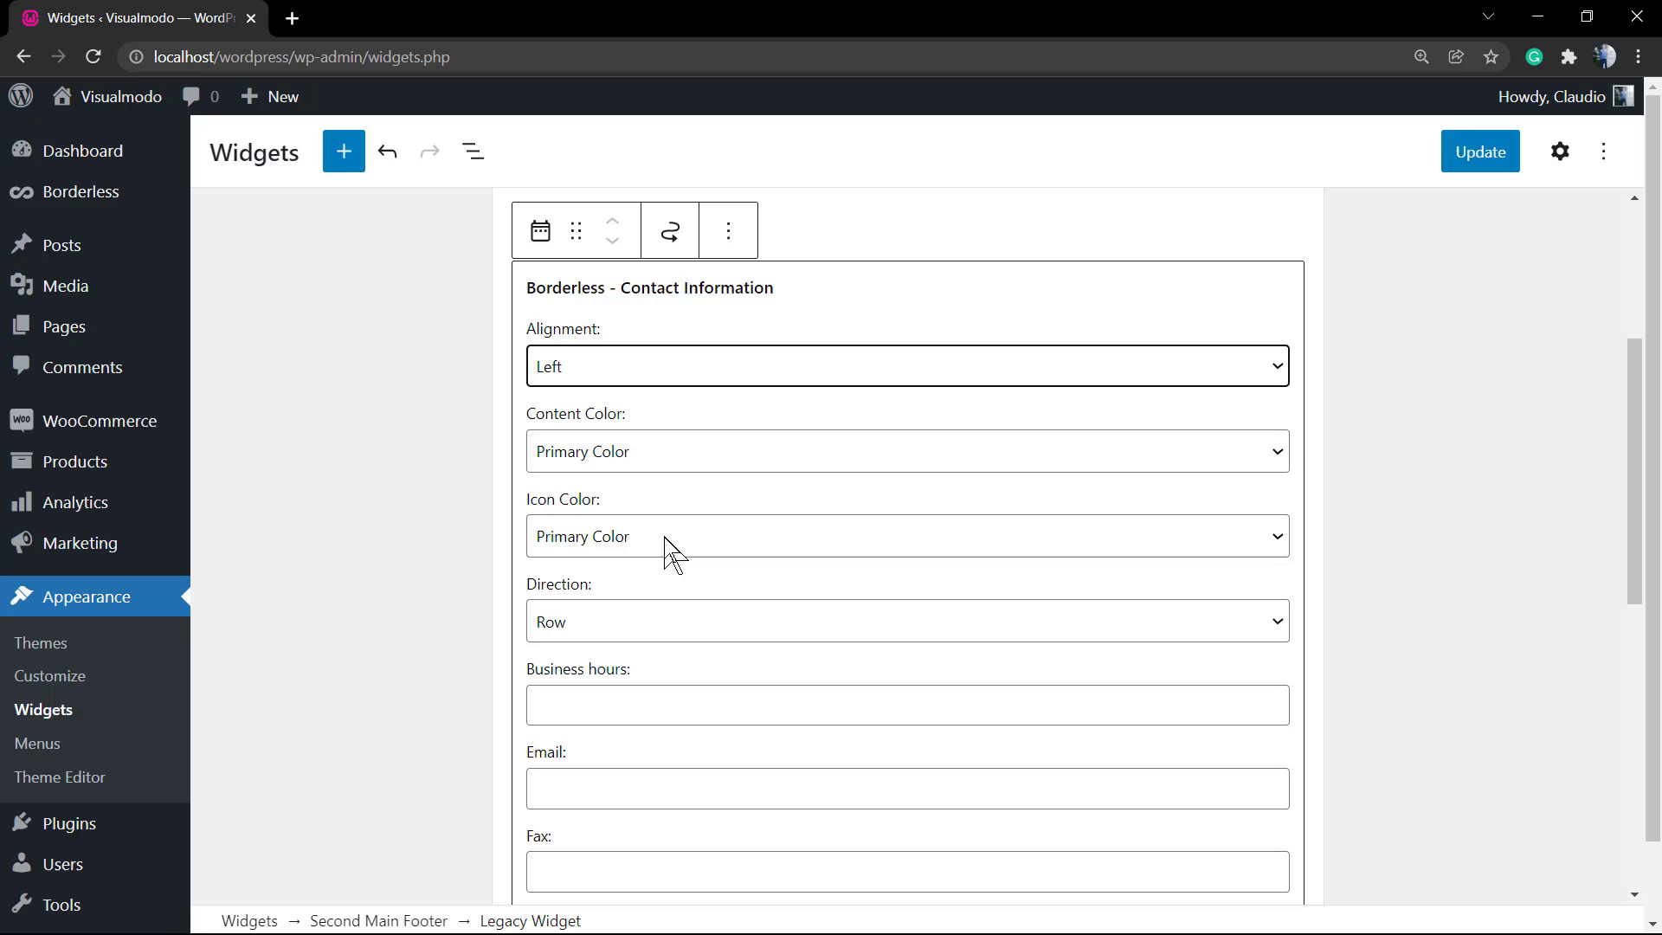
pyautogui.scroll(-1, 669, 543)
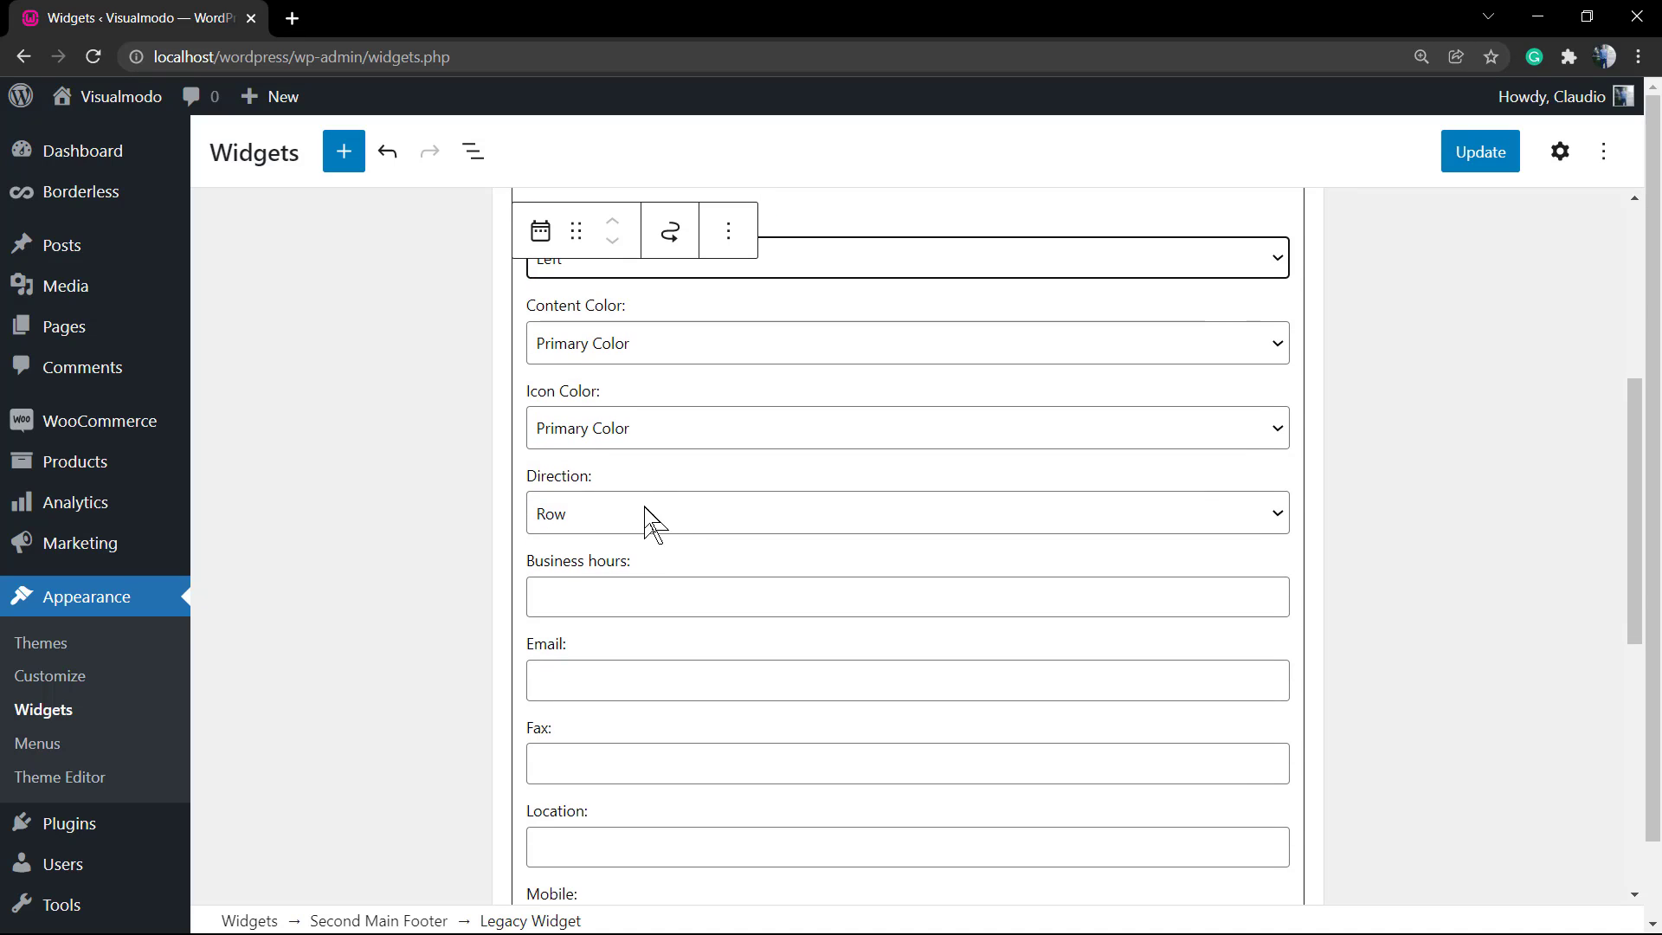
pyautogui.click(651, 516)
pyautogui.click(651, 520)
pyautogui.scroll(-1, 641, 508)
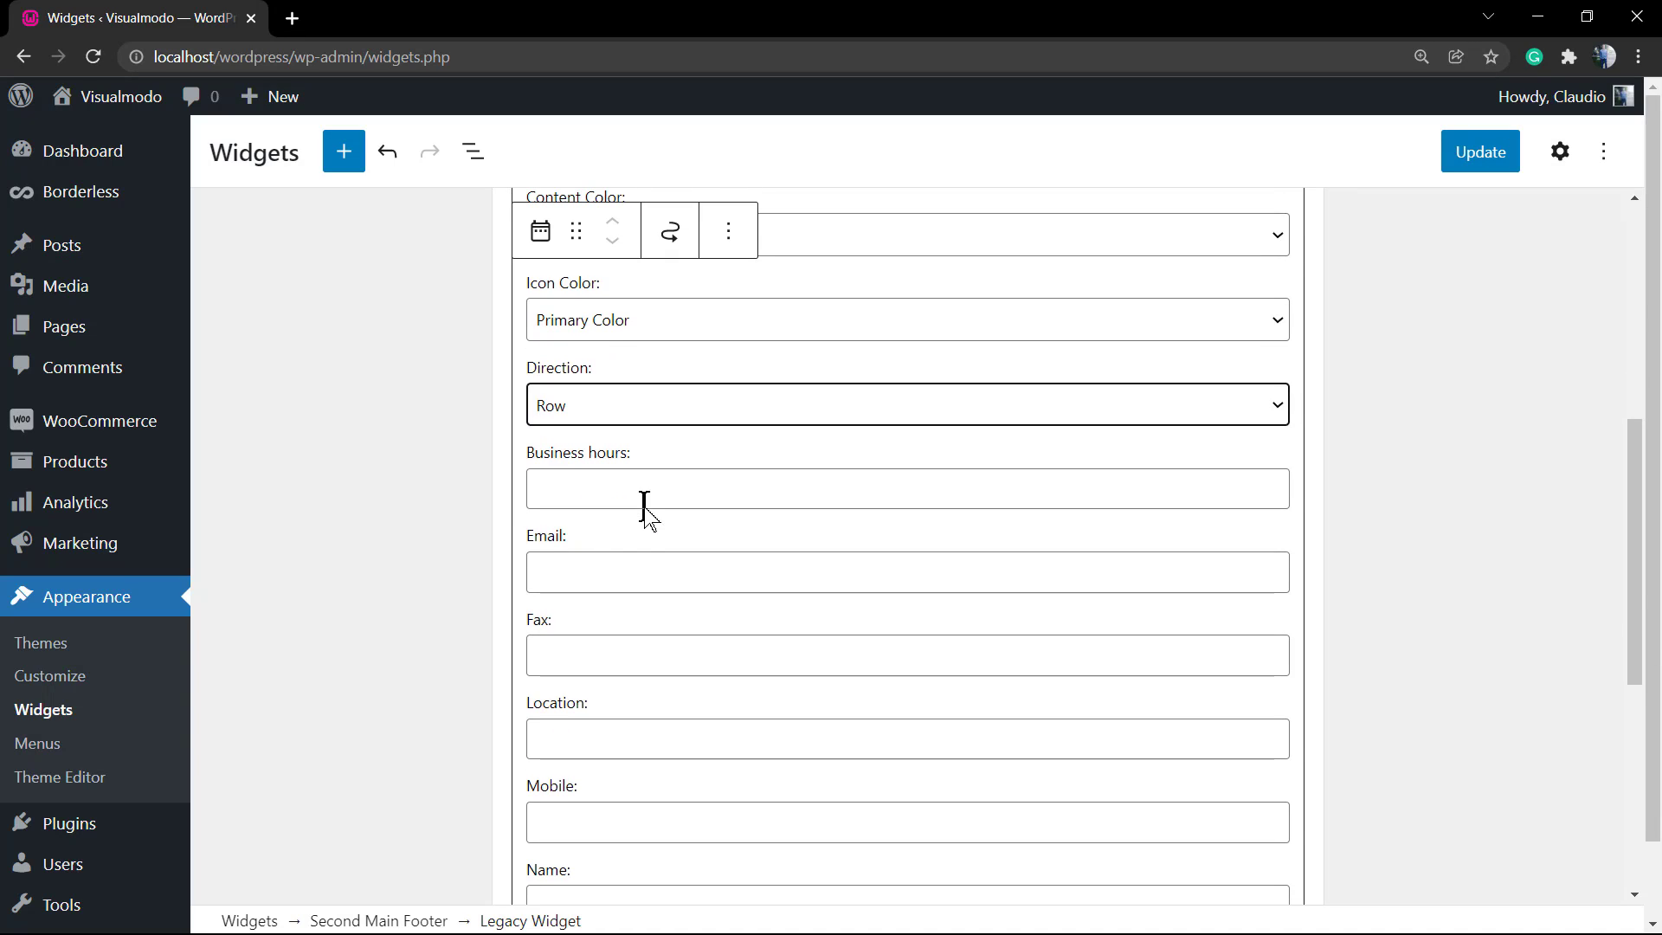
# Enter business hours '8am to 17pm', the phone number, name 'Visualmodo' and location 'Brazil'
pyautogui.click(625, 483)
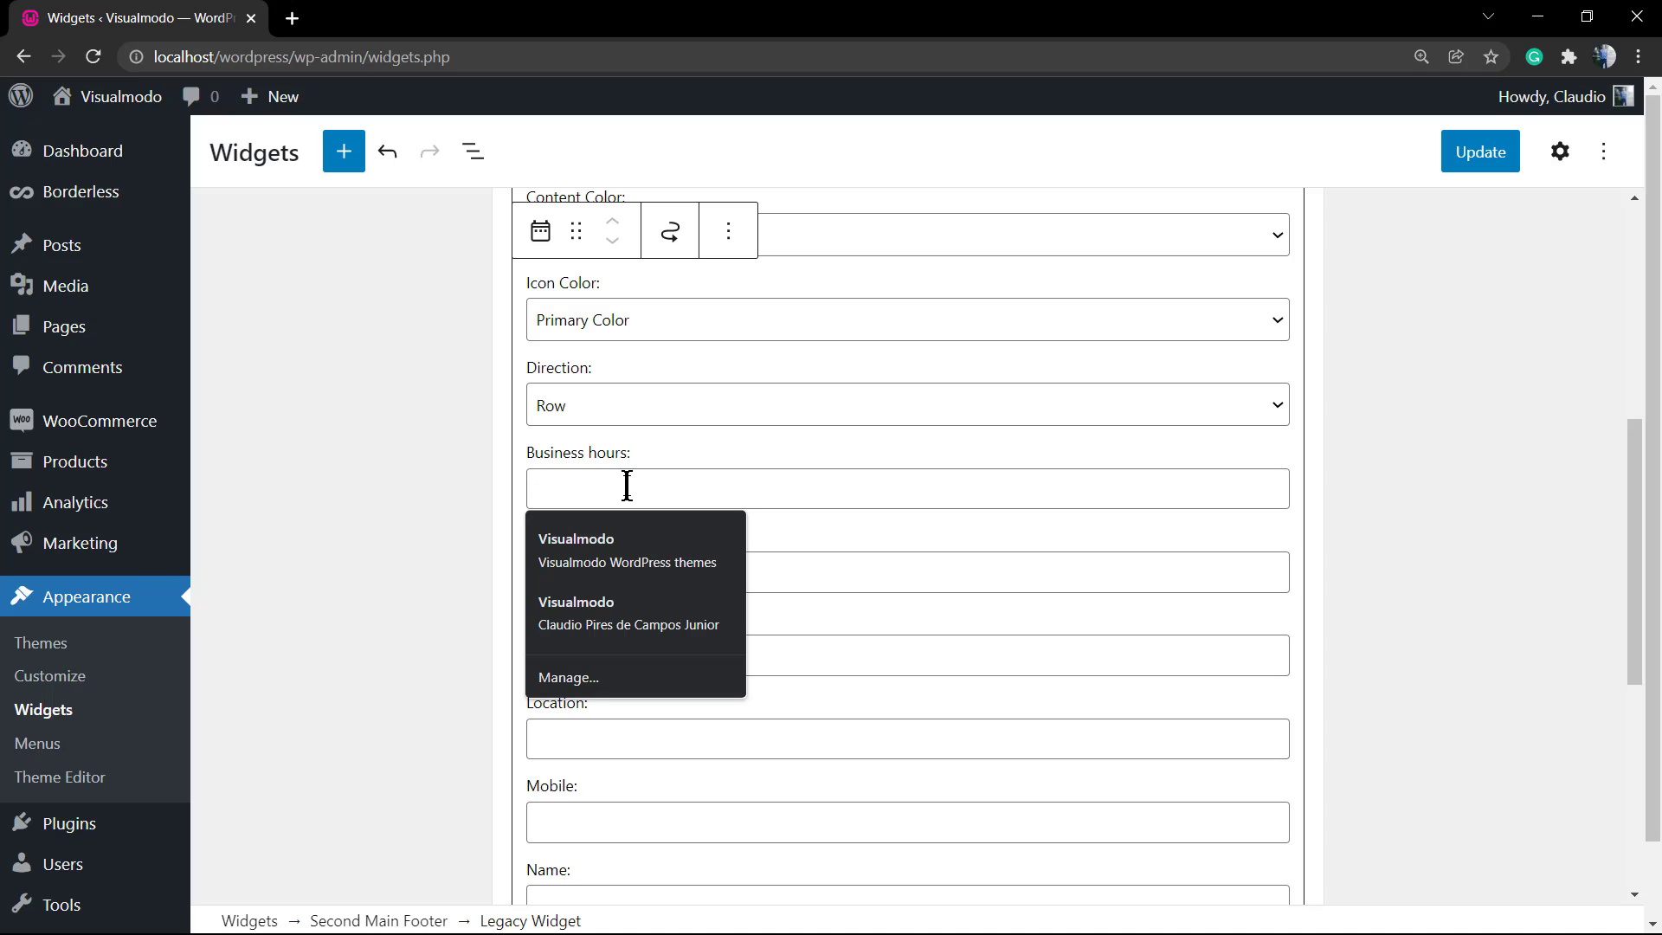
pyautogui.write('8am to')
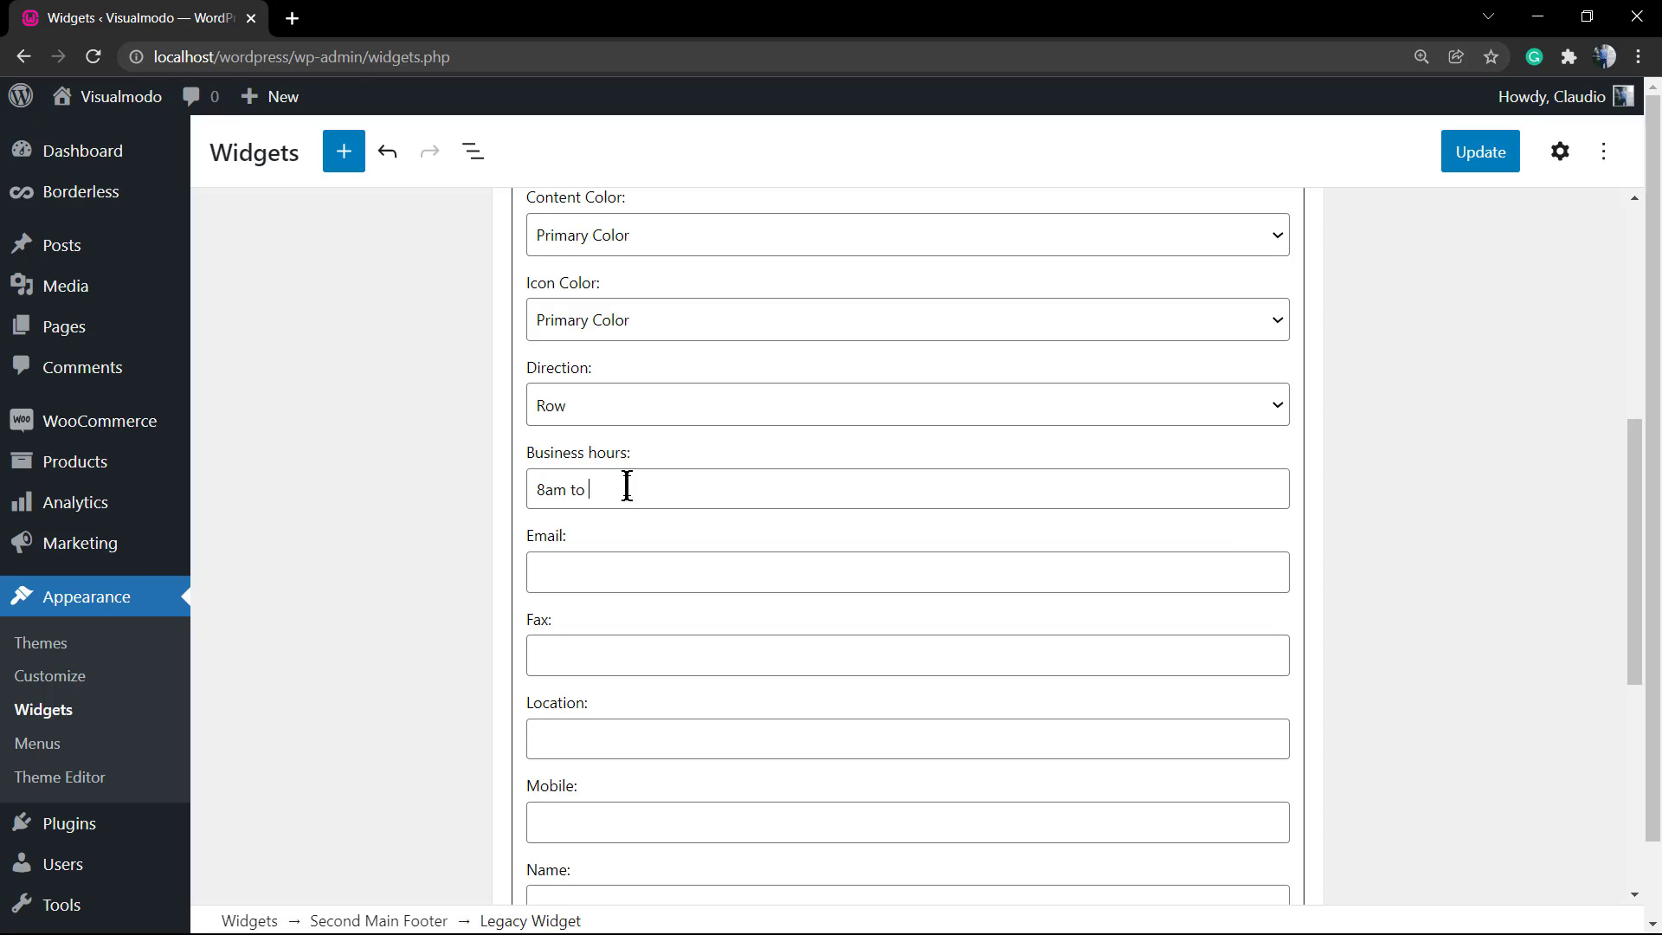
pyautogui.write(' 17pm')
pyautogui.scroll(-4, 632, 606)
pyautogui.click(627, 667)
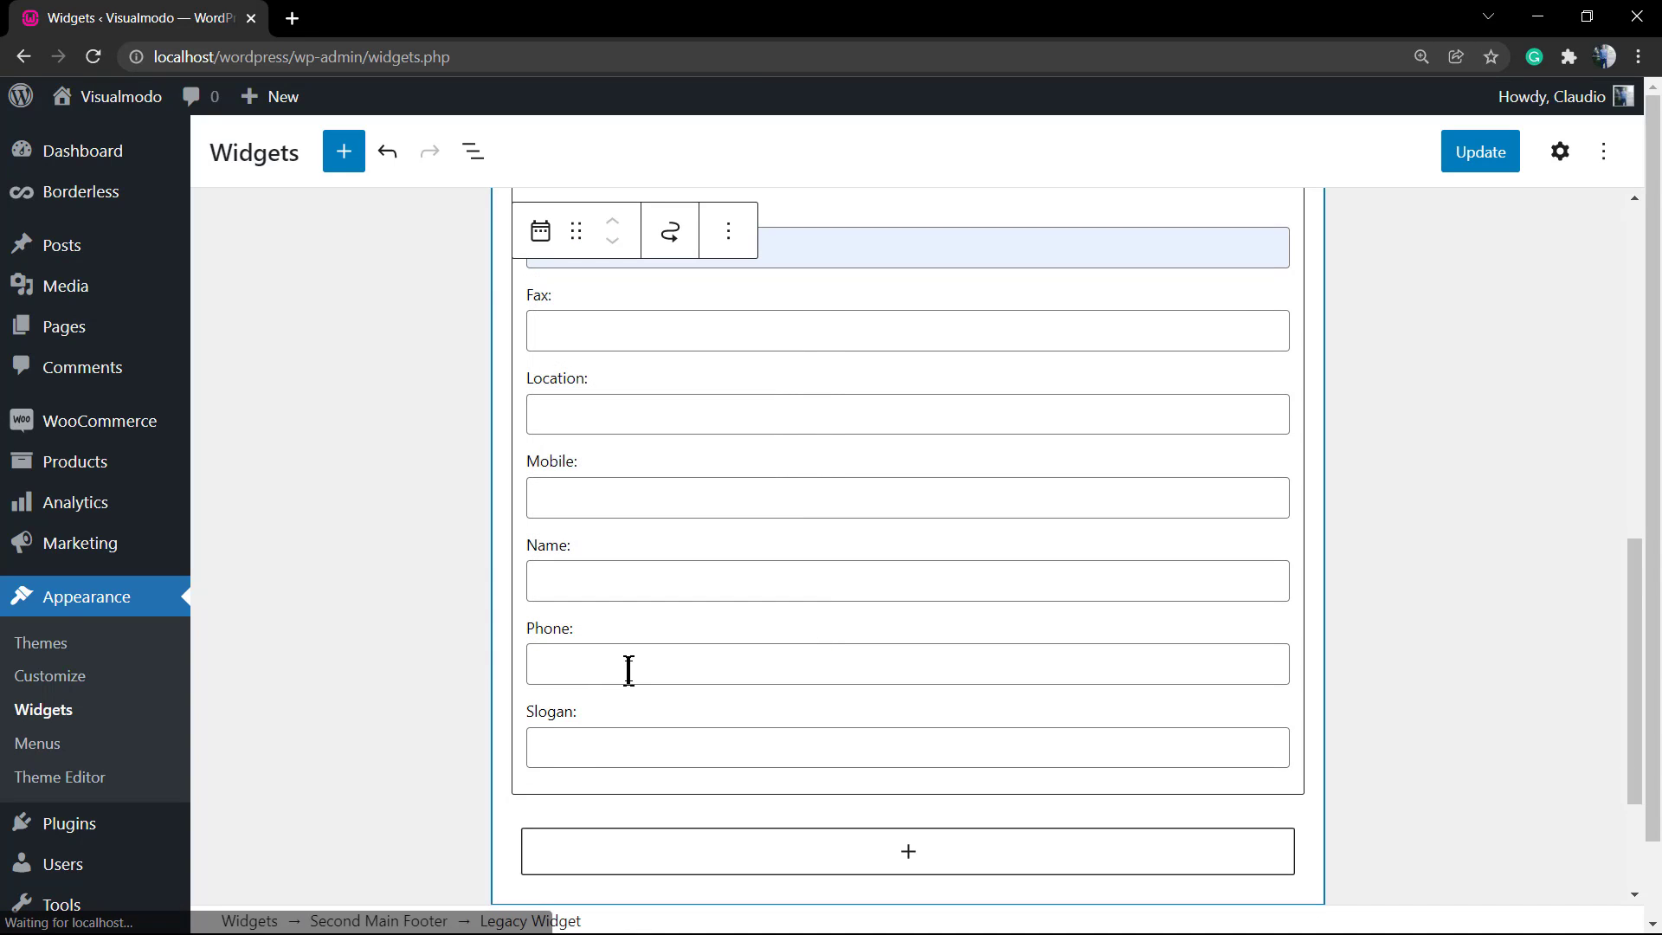
pyautogui.click(629, 671)
pyautogui.write('123445678')
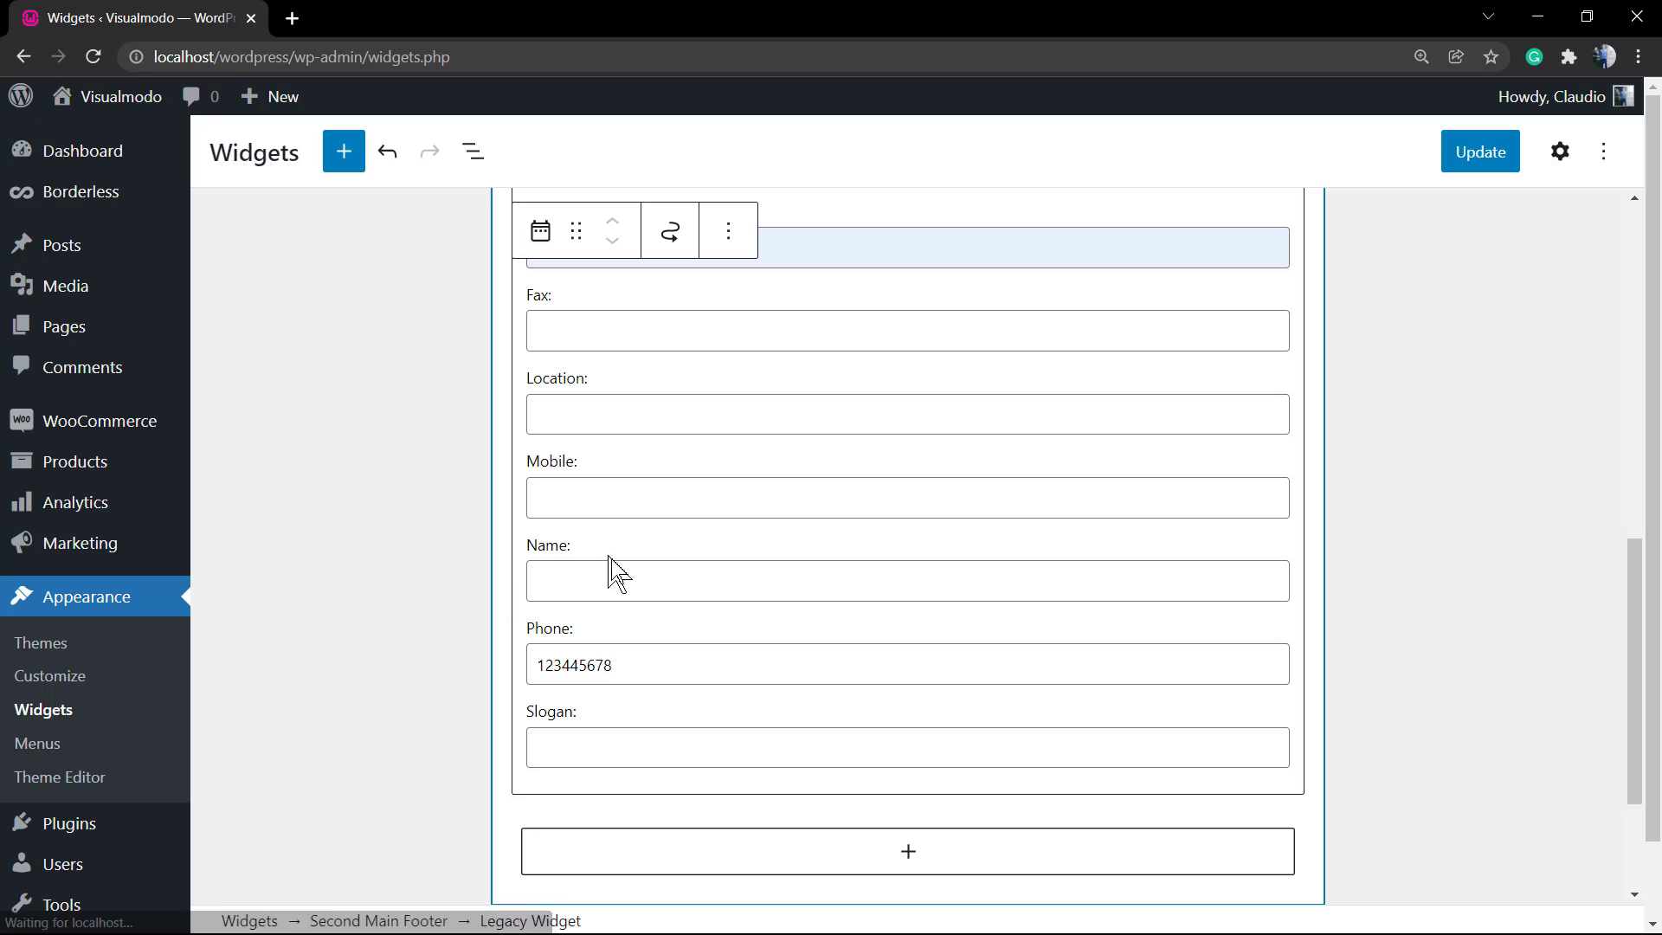
pyautogui.click(625, 575)
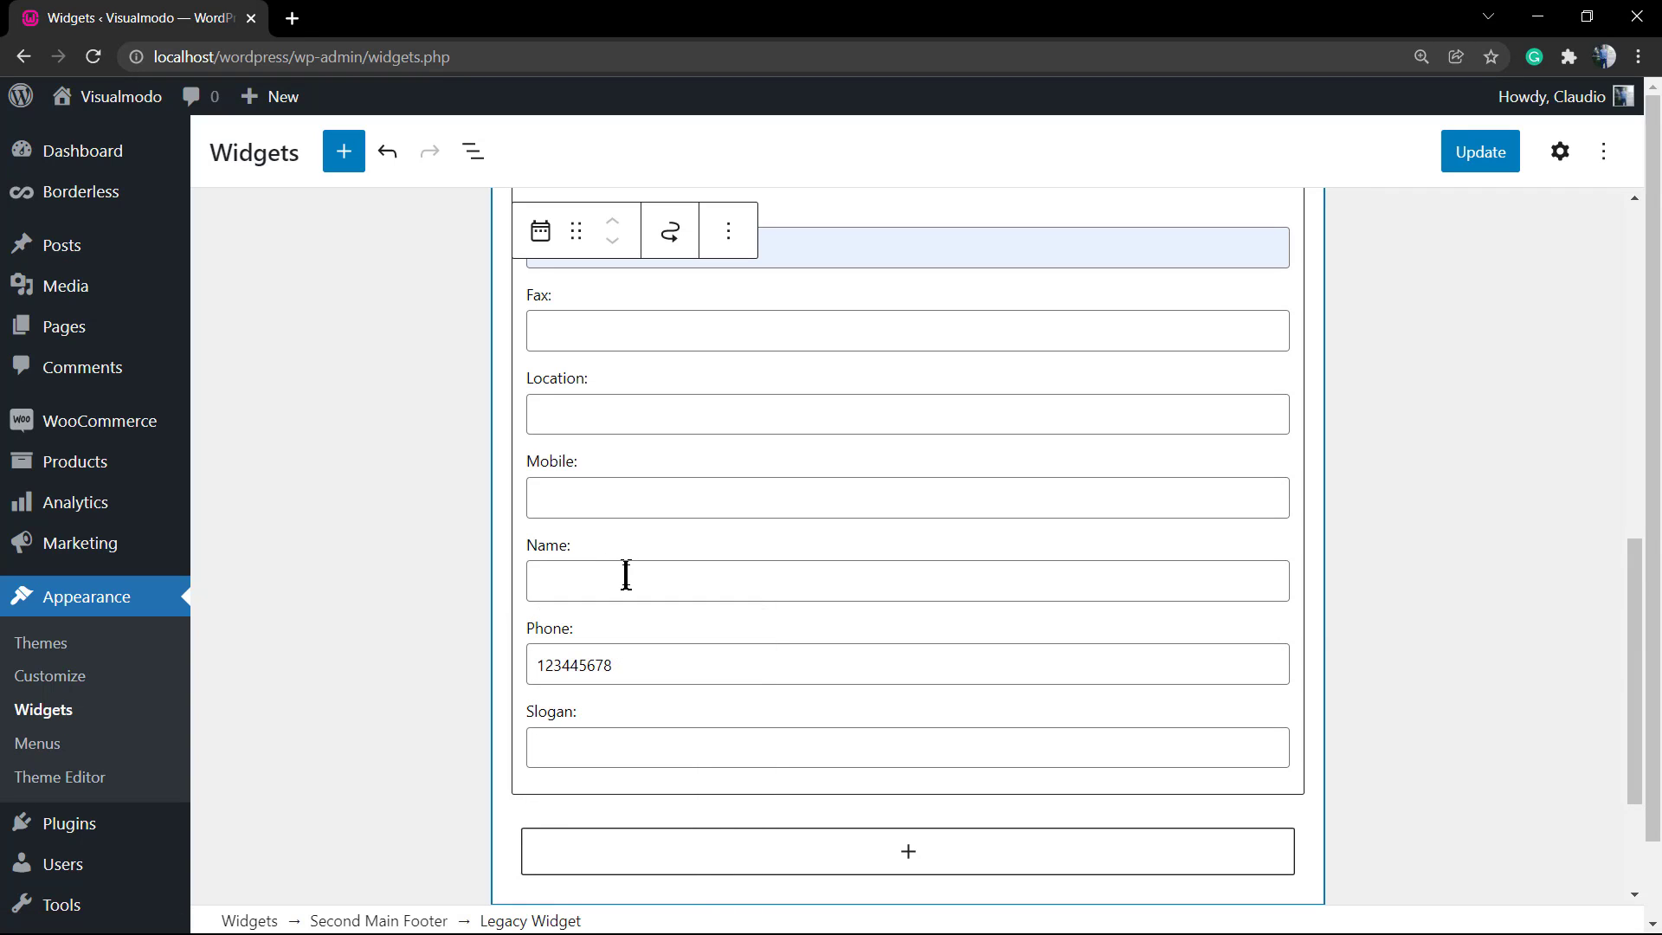
pyautogui.write('Visu')
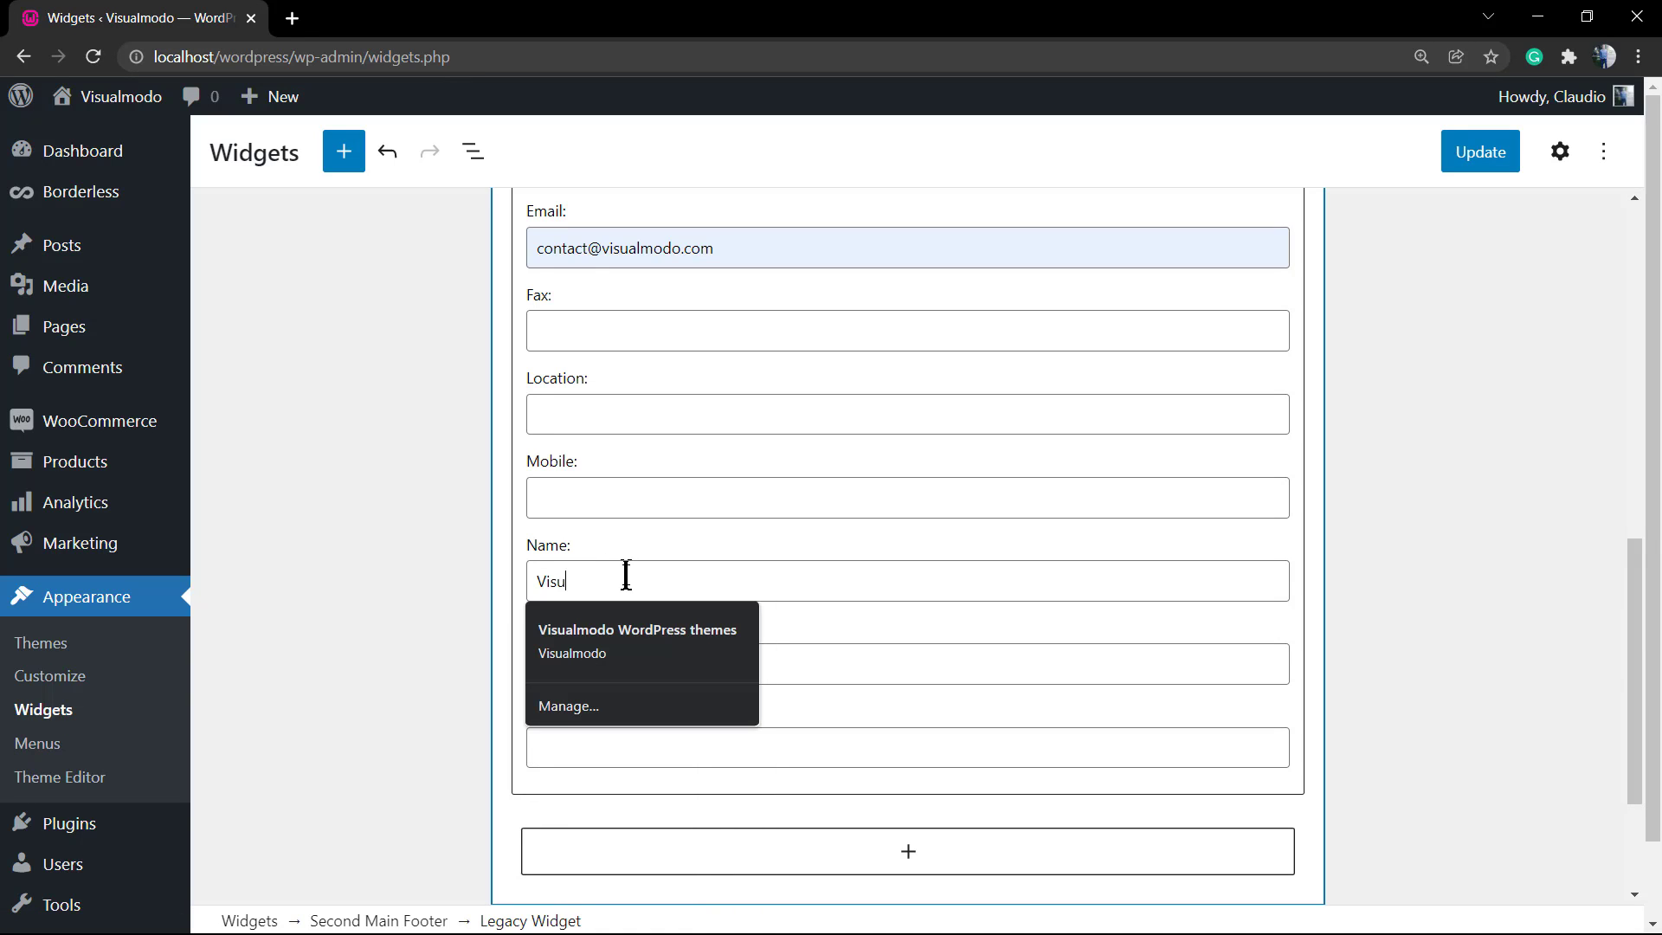
pyautogui.write('almodo')
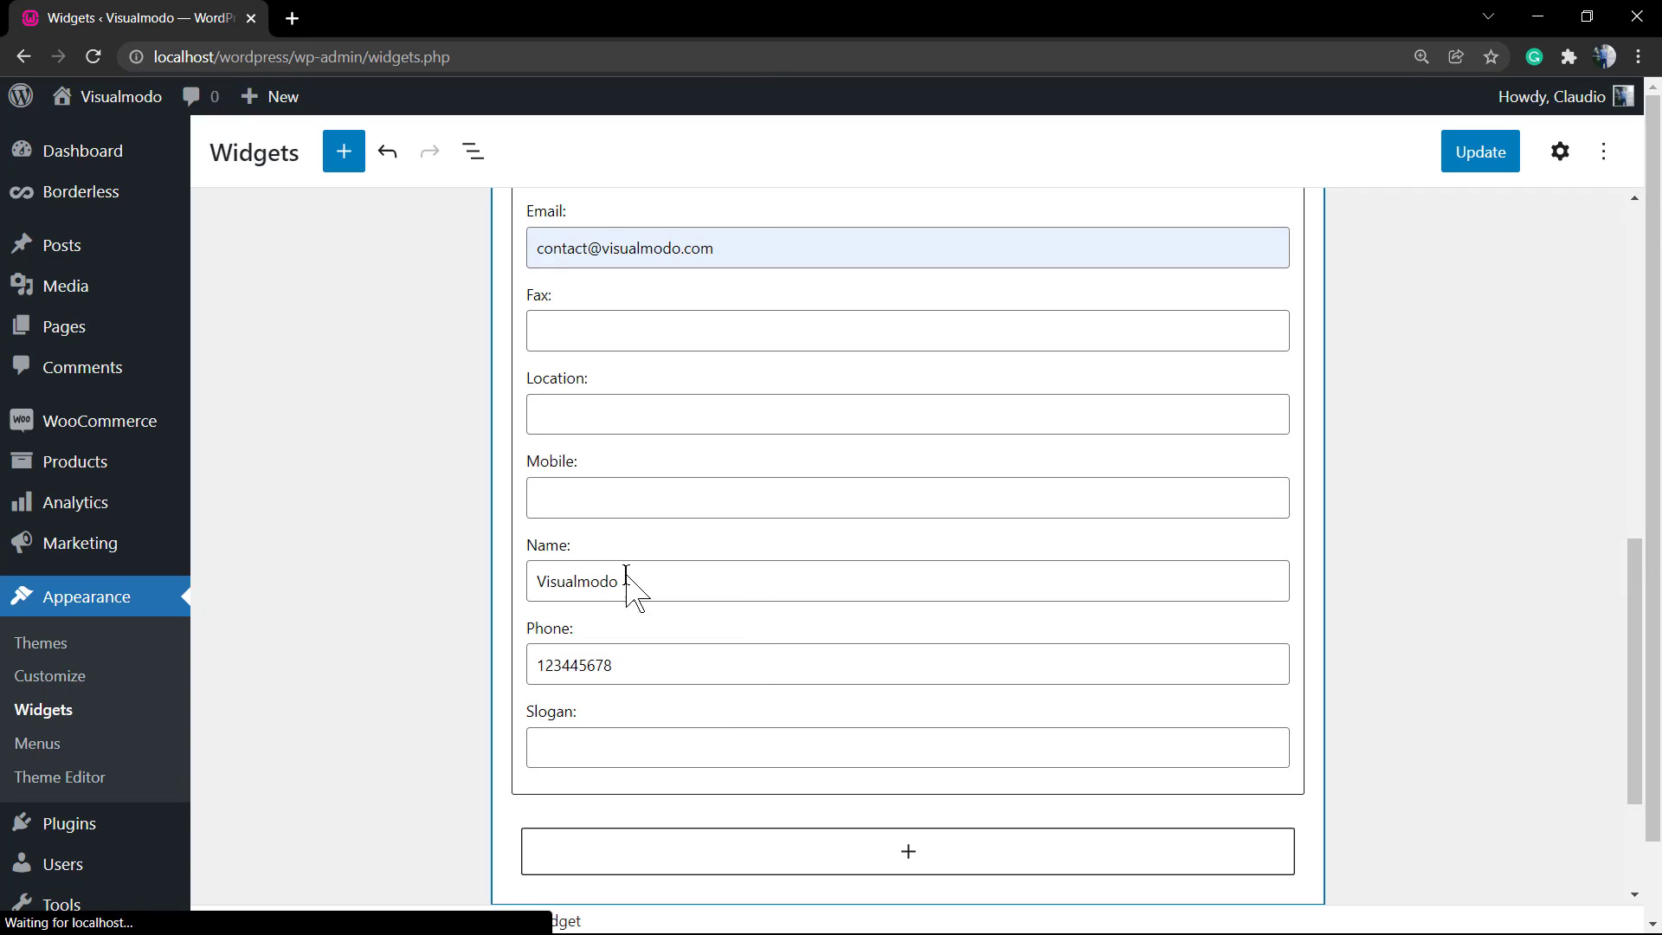
pyautogui.click(594, 416)
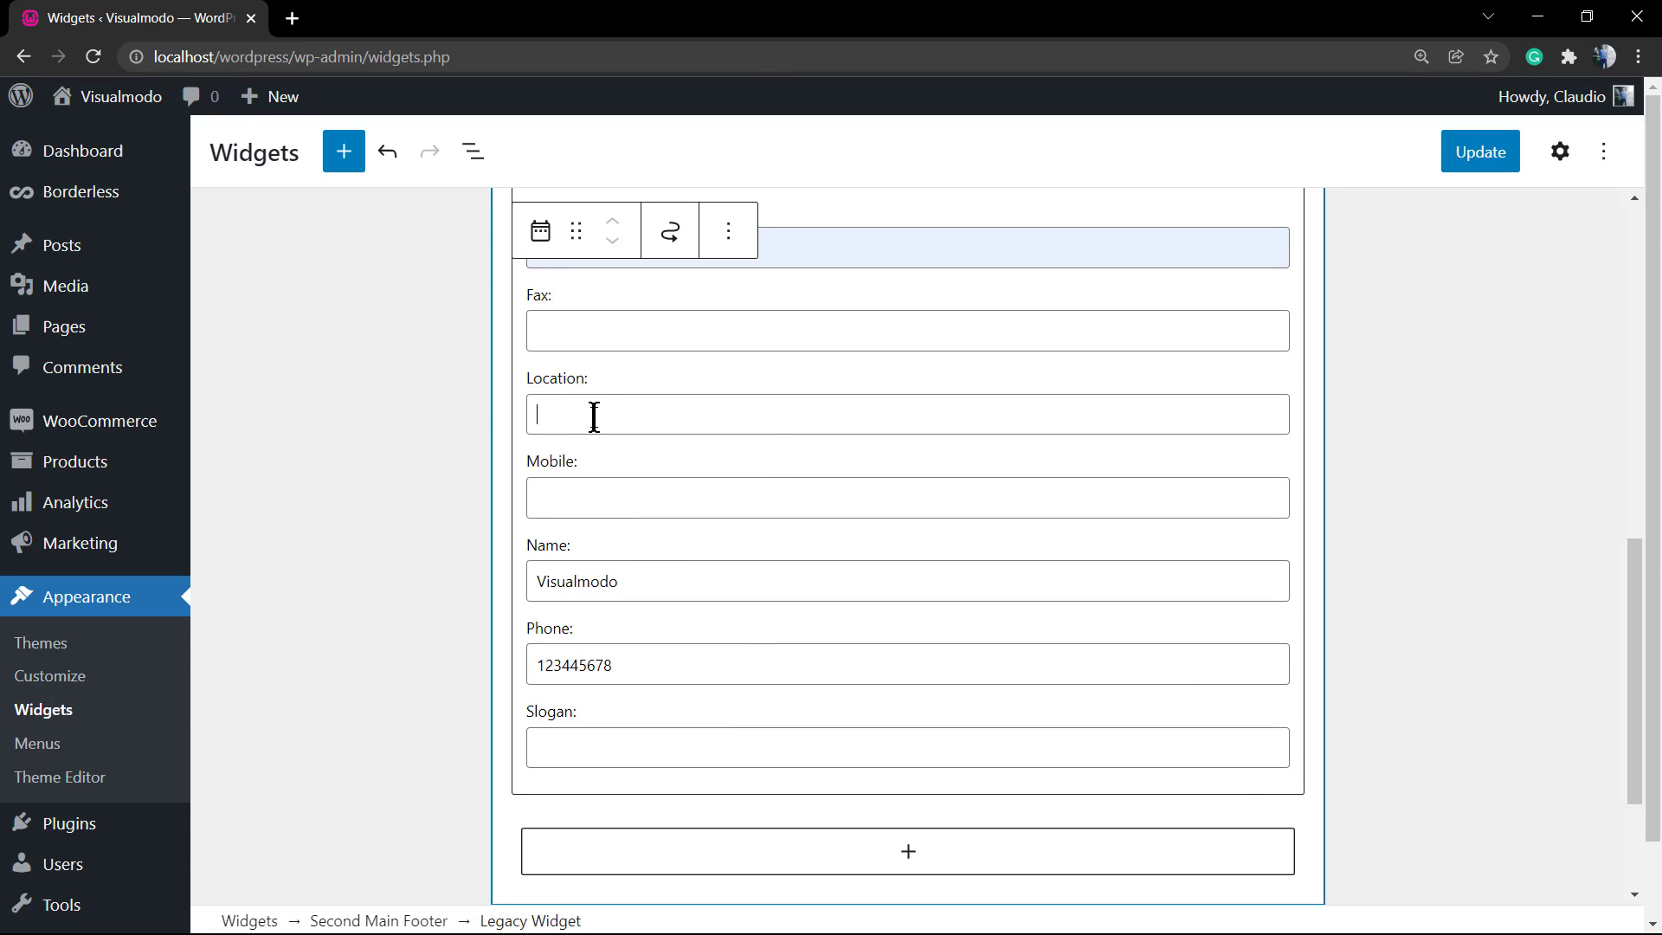
pyautogui.write('Bra')
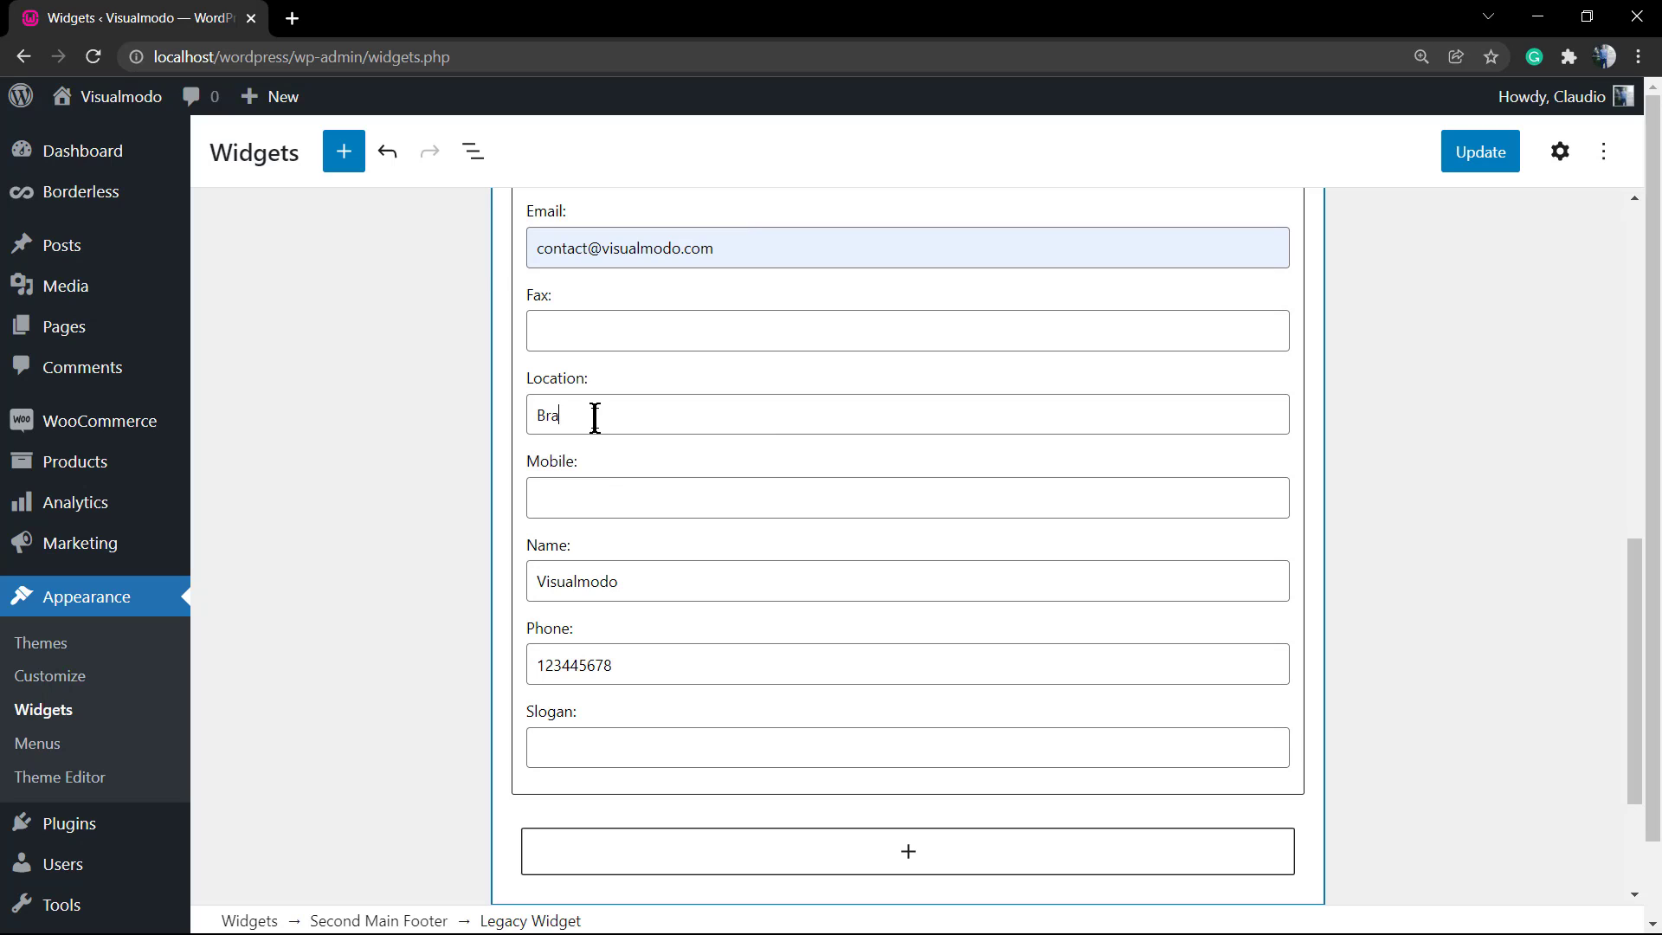
pyautogui.write('zil')
pyautogui.click(414, 513)
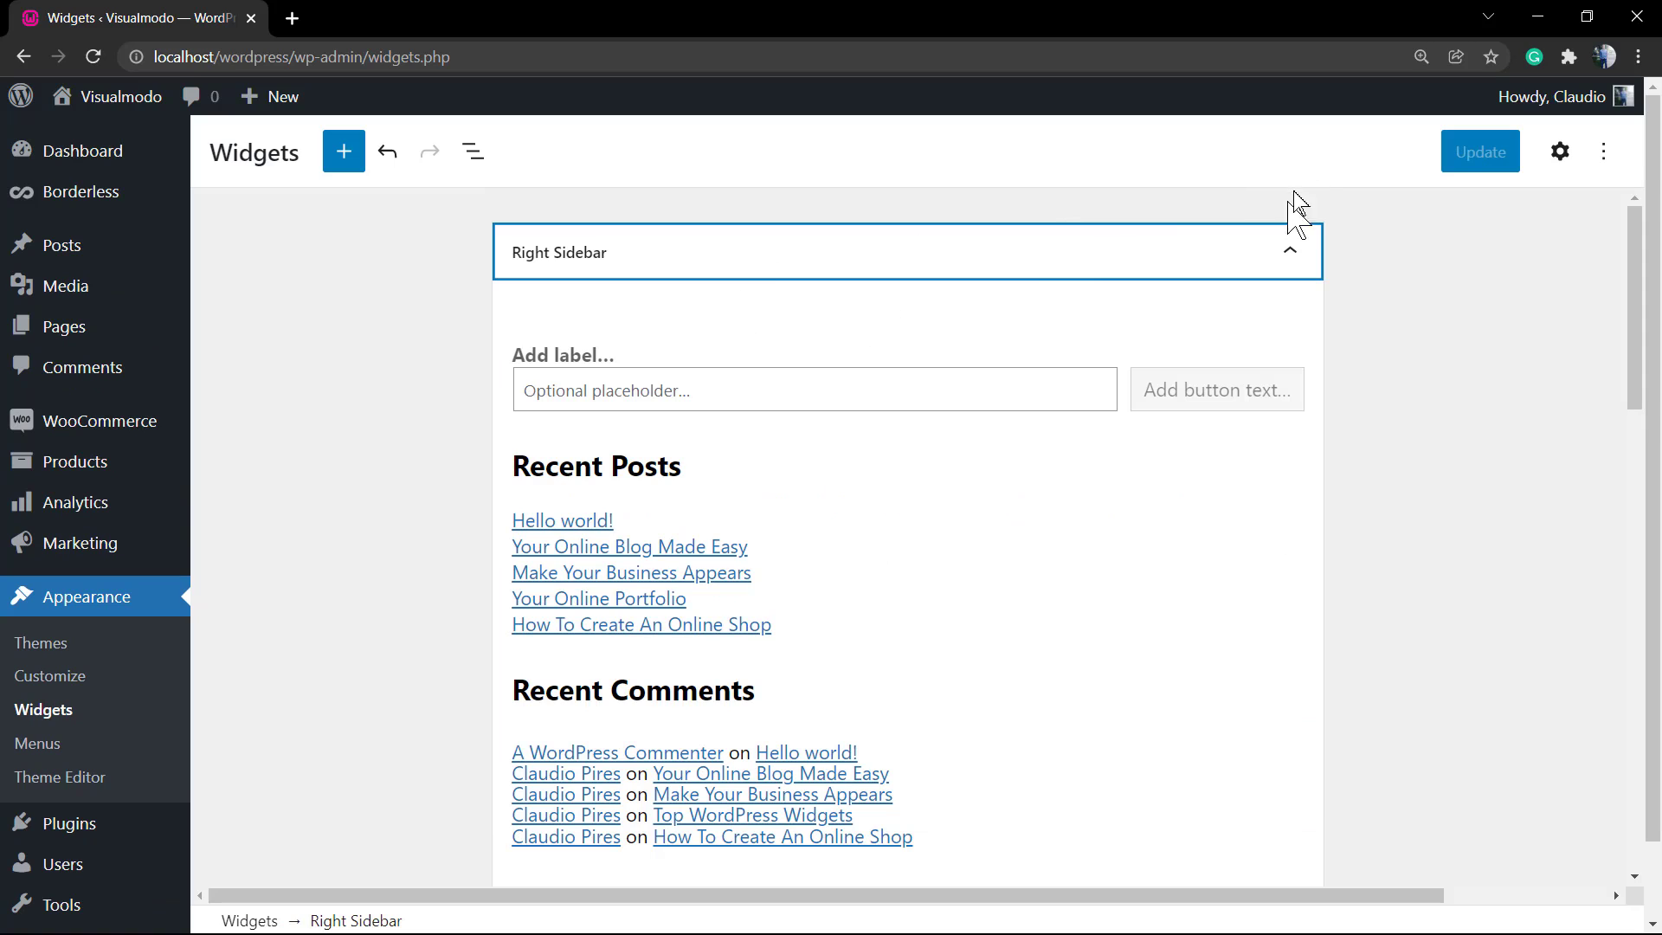
# Reveal the Visit Site option under the site name in the admin bar
pyautogui.moveTo(78, 106)
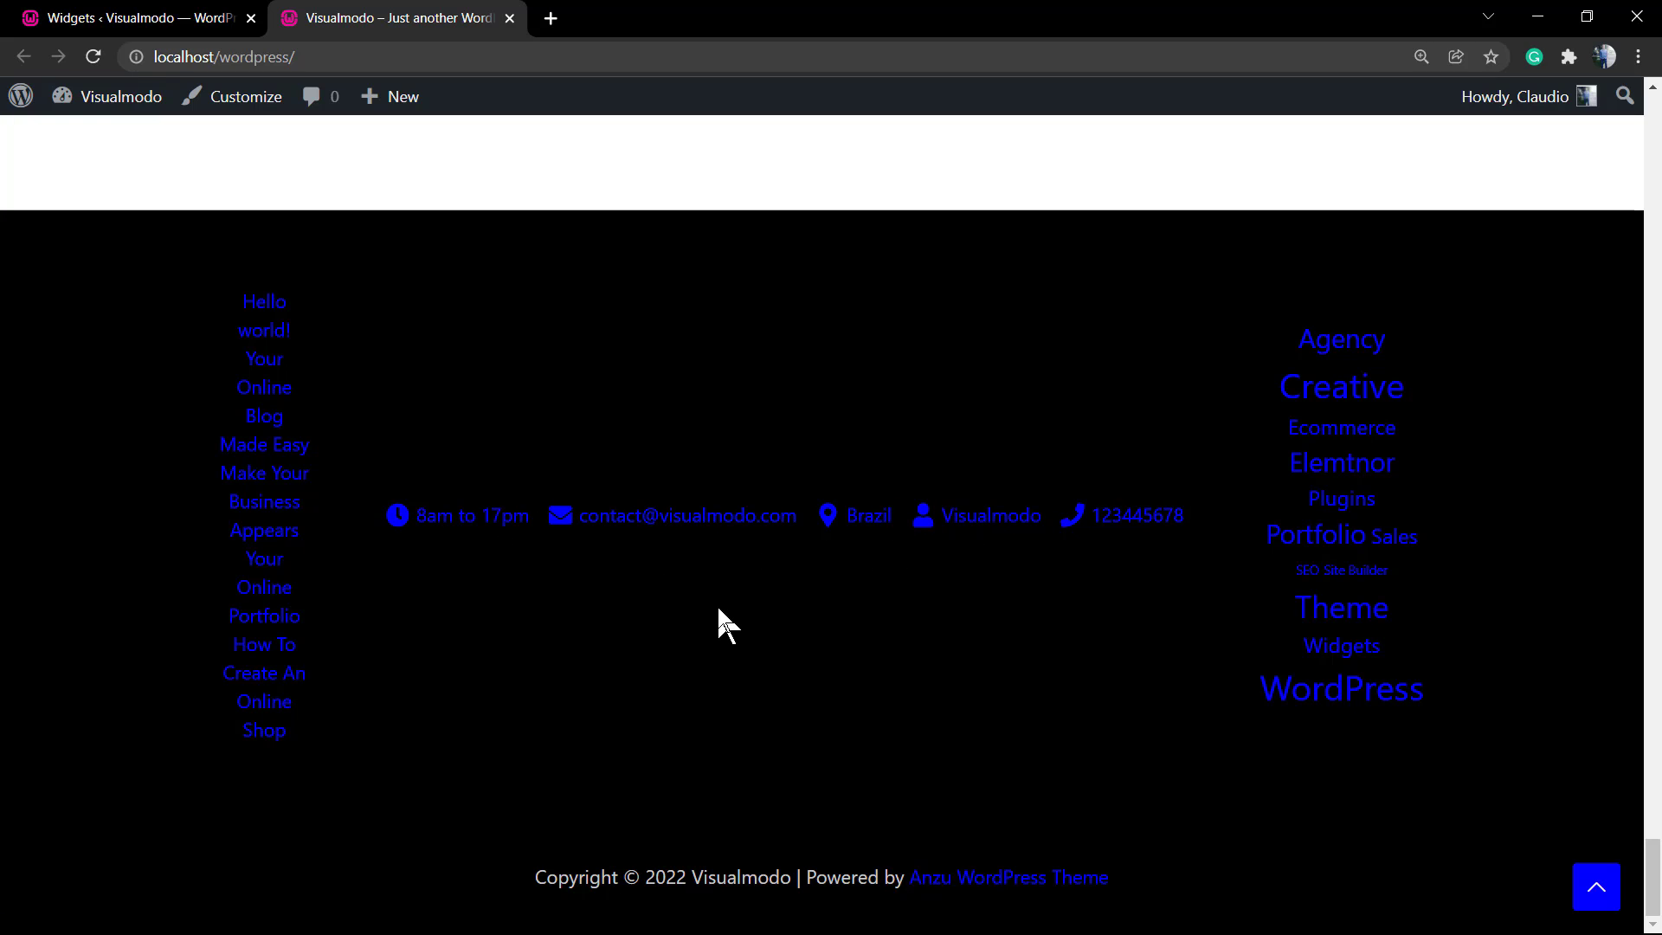
# Set the widget's Content Color to Secondary Color and Direction to Column, then save
pyautogui.click(193, 14)
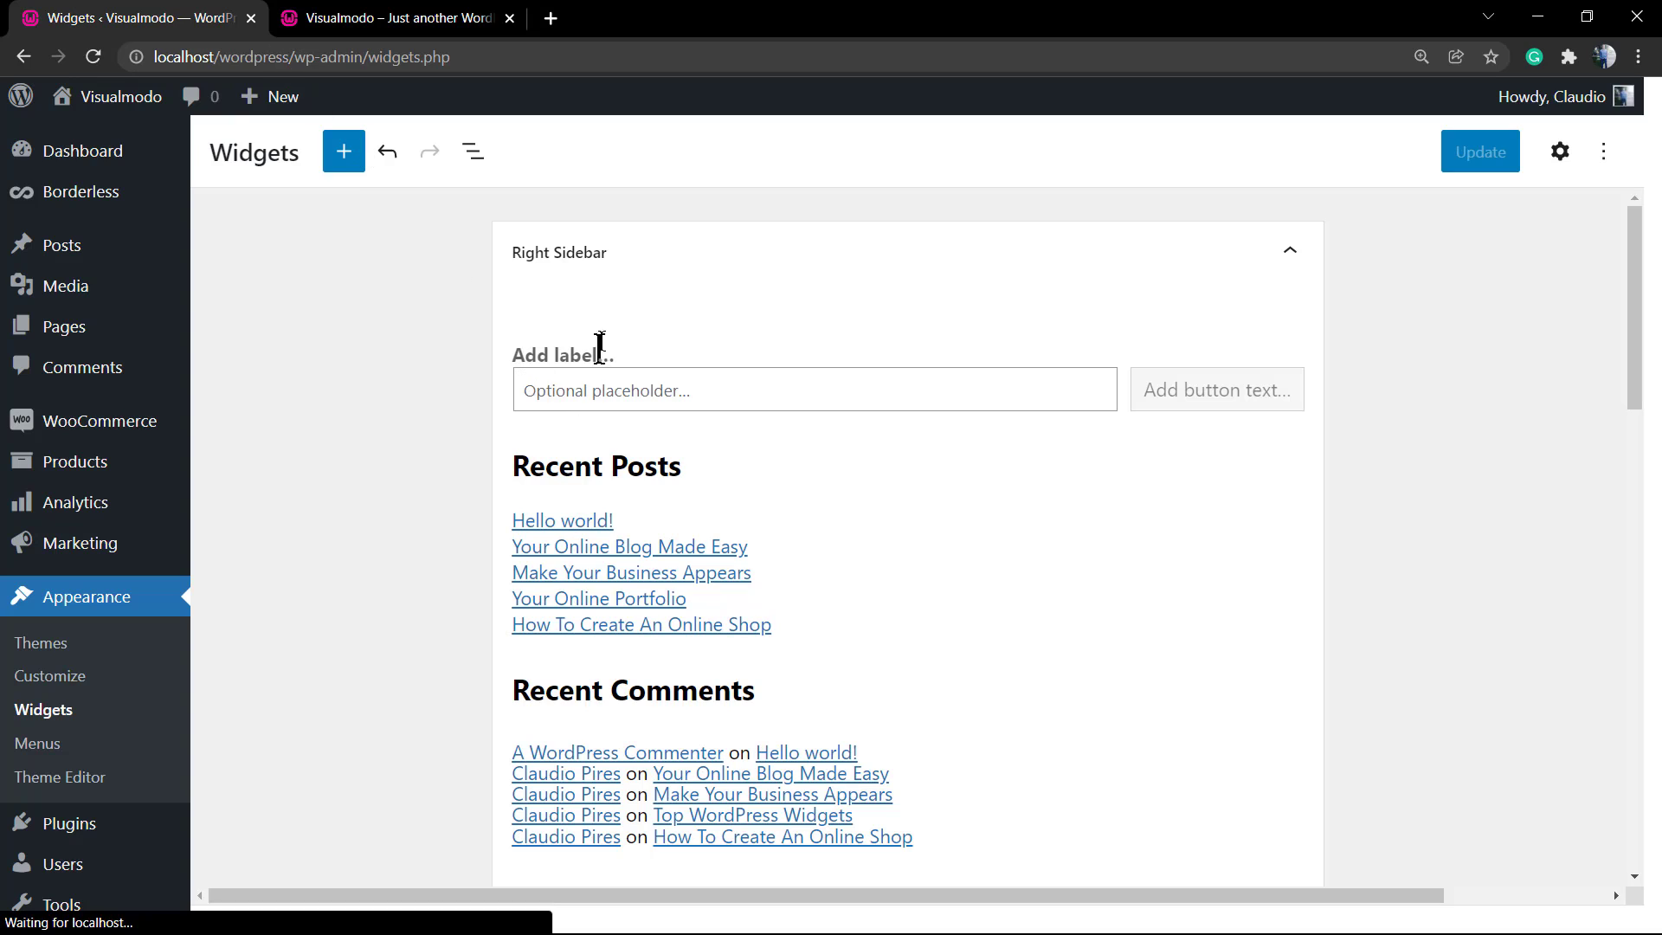
pyautogui.scroll(-5, 625, 468)
pyautogui.scroll(-1, 784, 459)
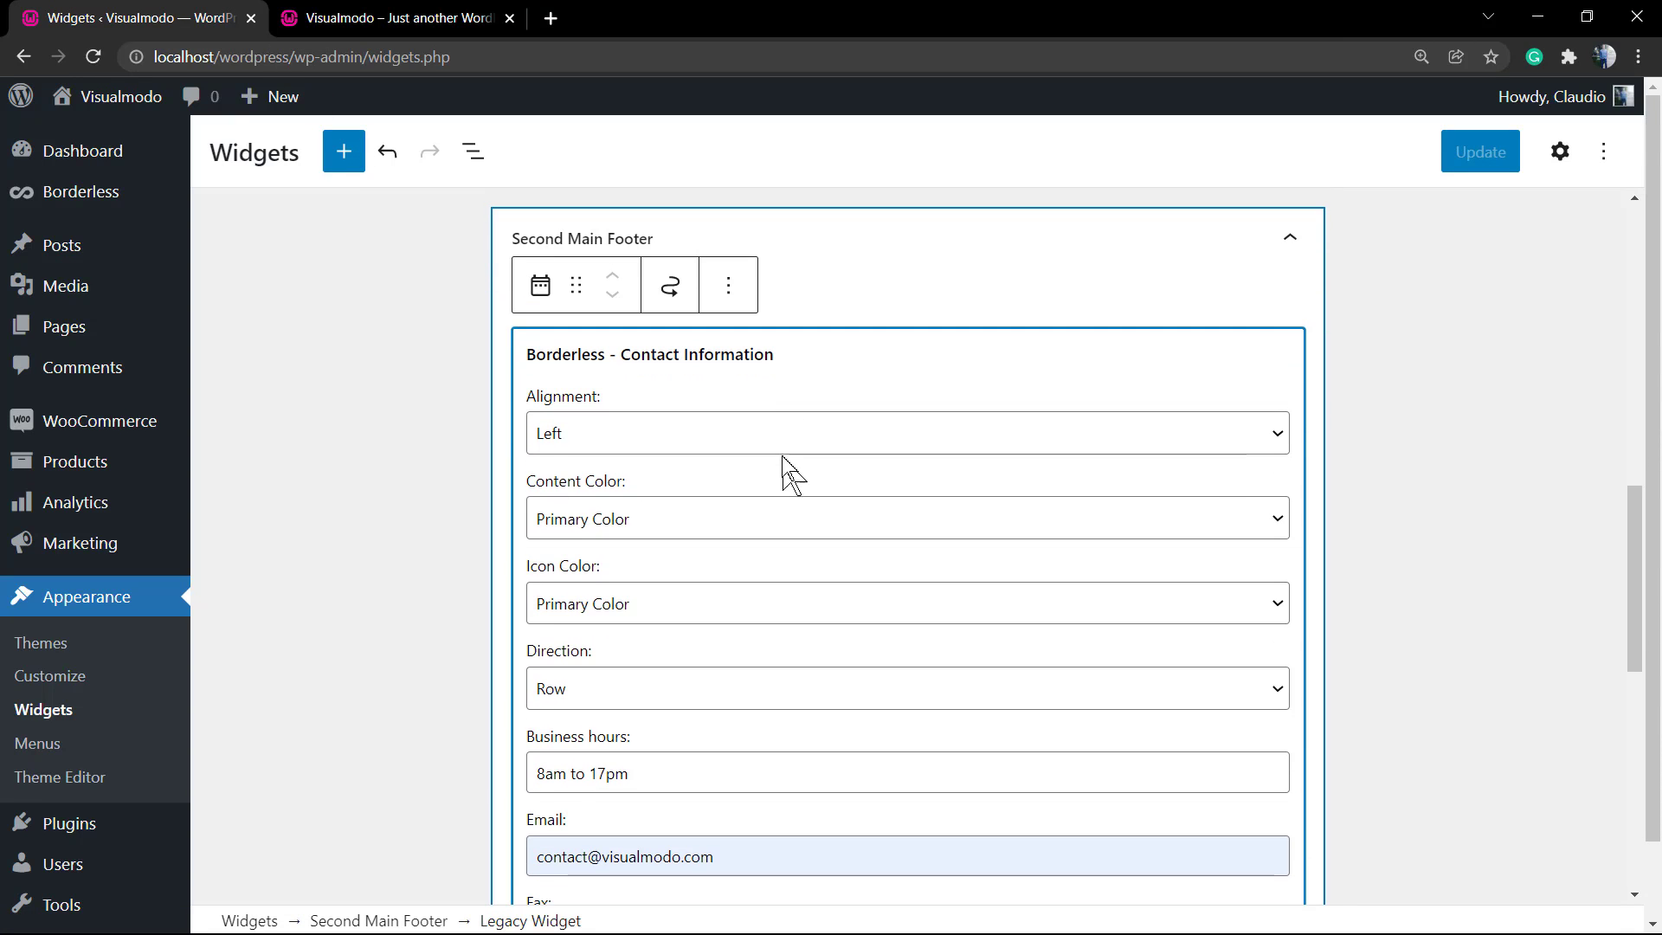
pyautogui.click(667, 520)
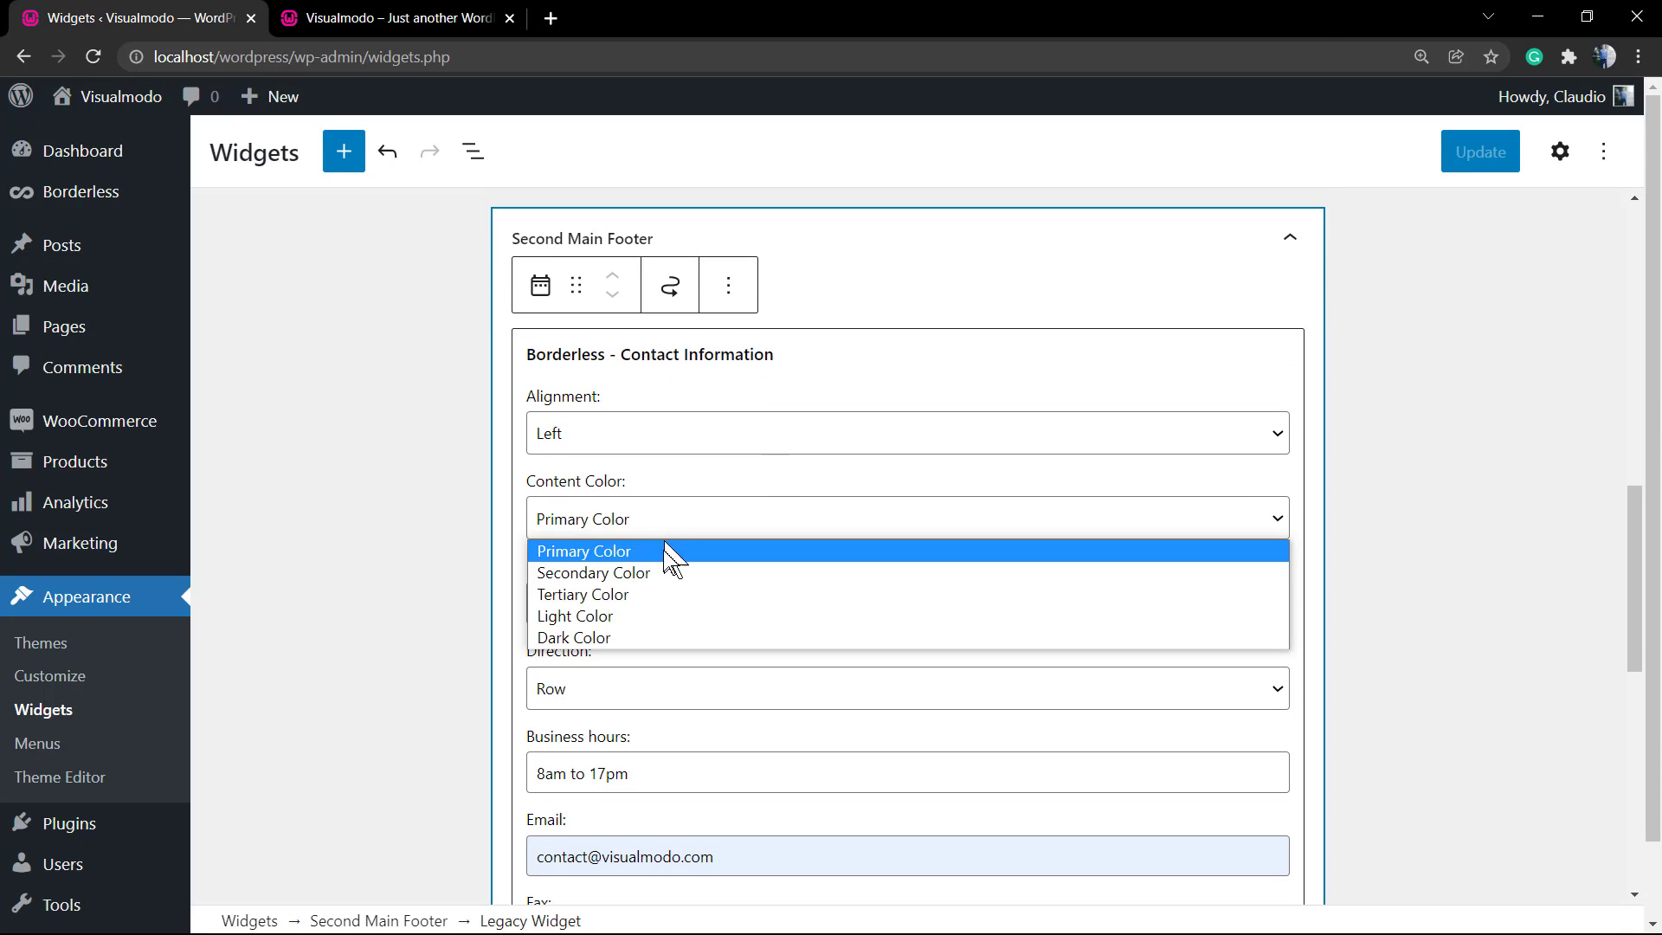
pyautogui.click(678, 573)
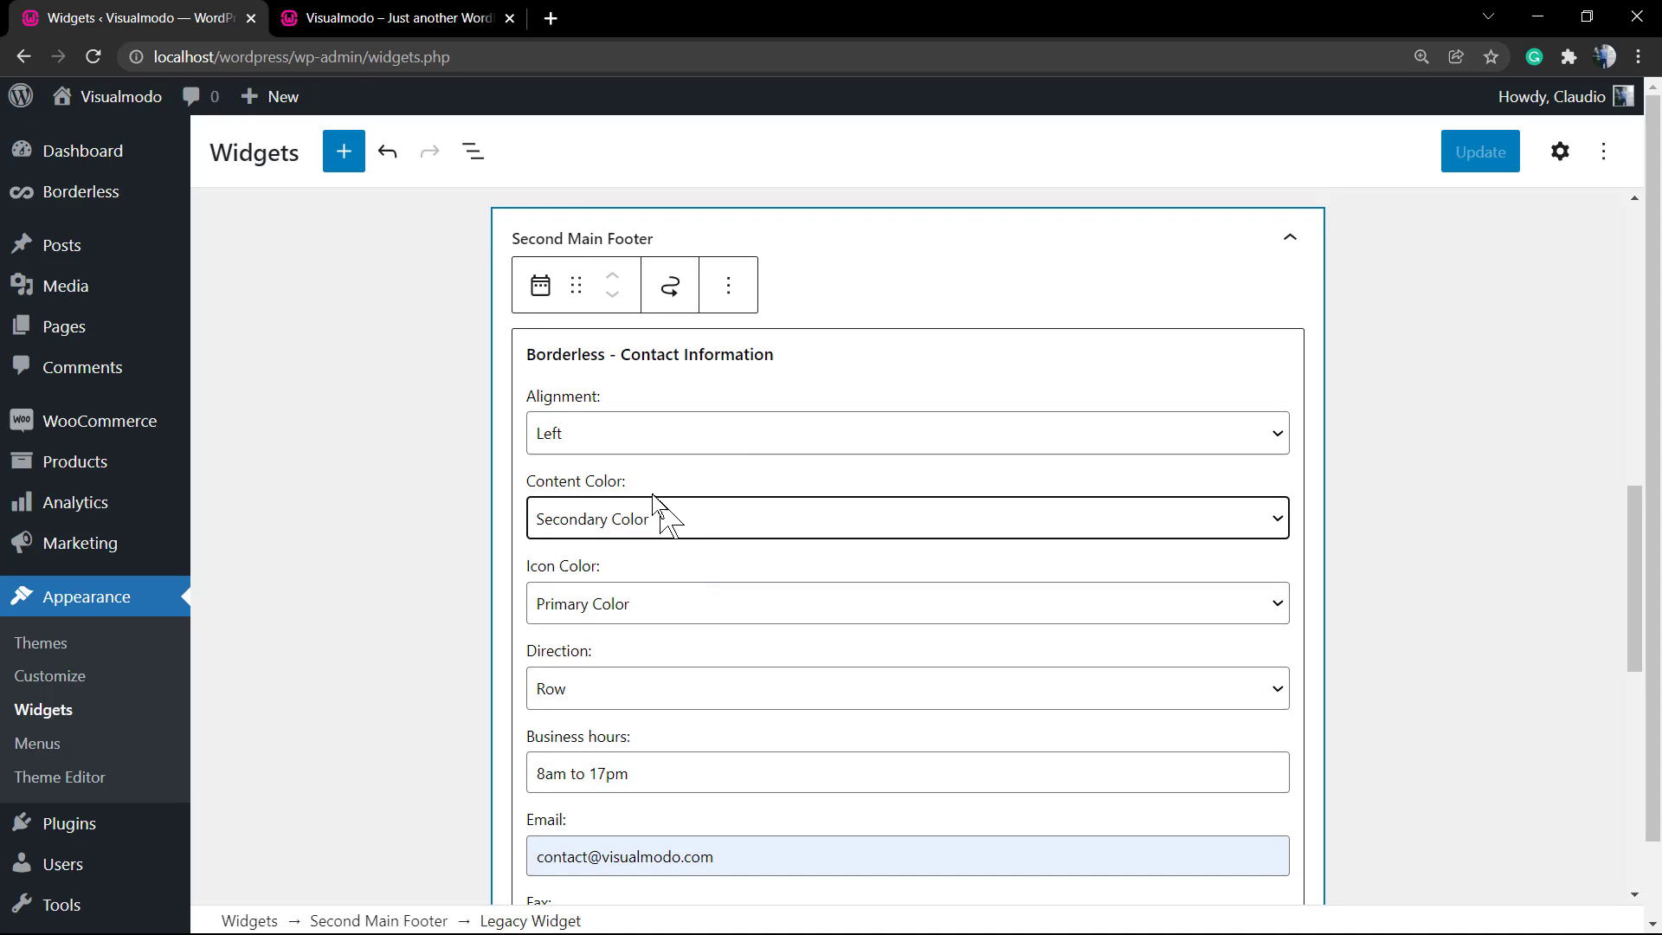
pyautogui.click(666, 698)
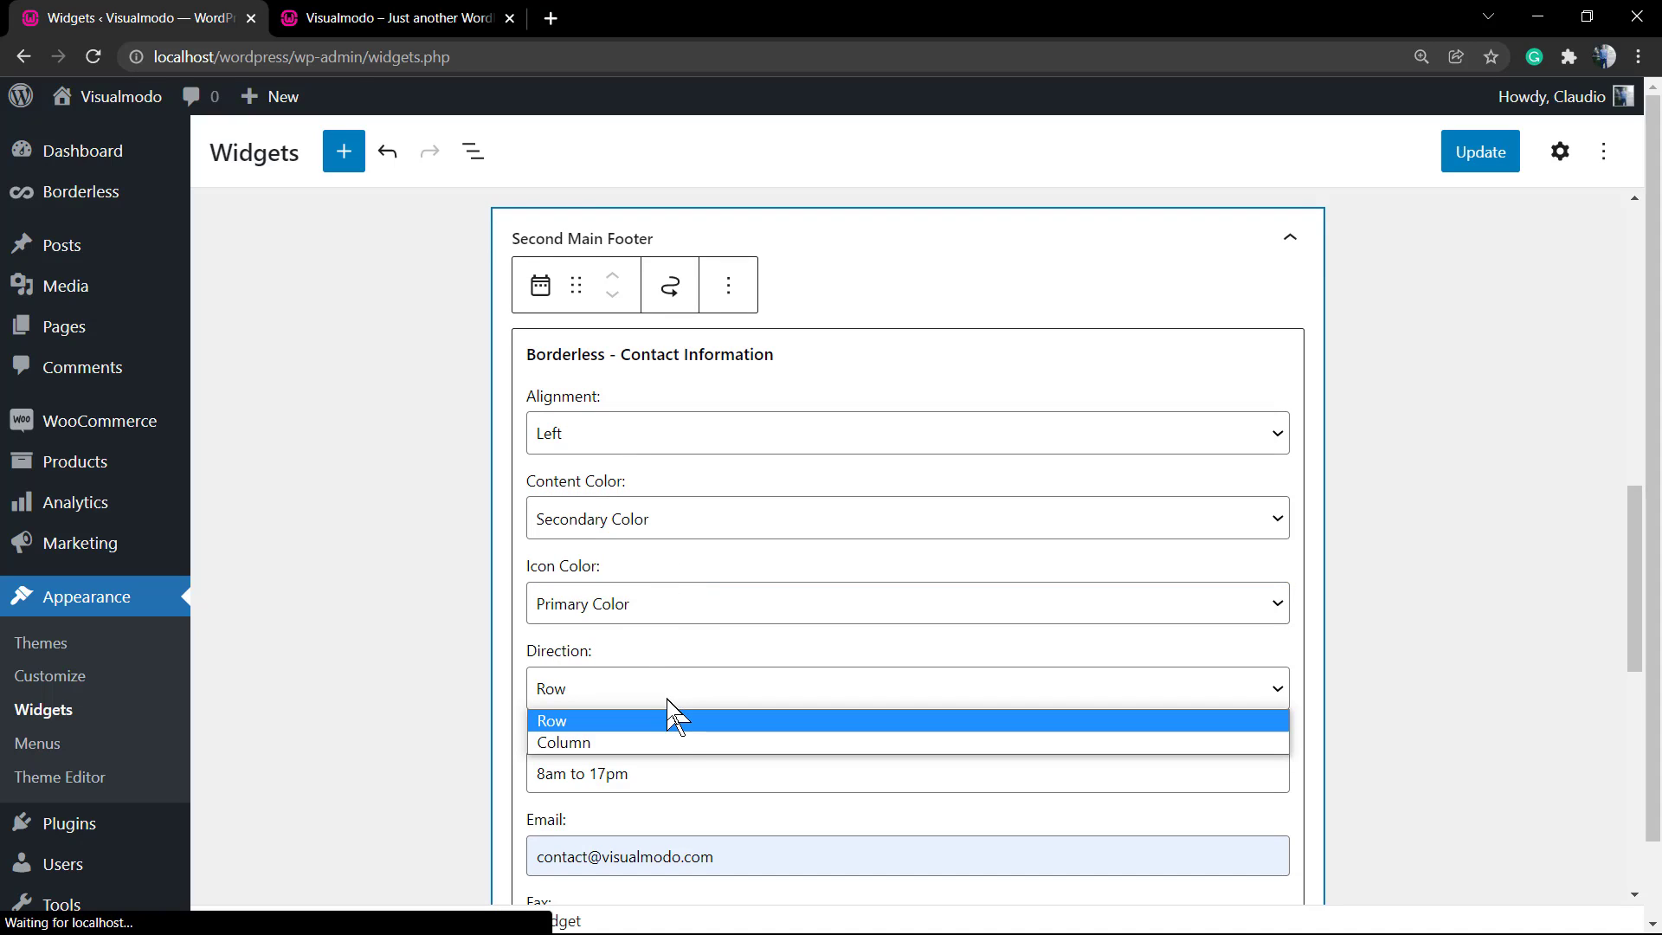
pyautogui.click(675, 743)
pyautogui.click(1456, 168)
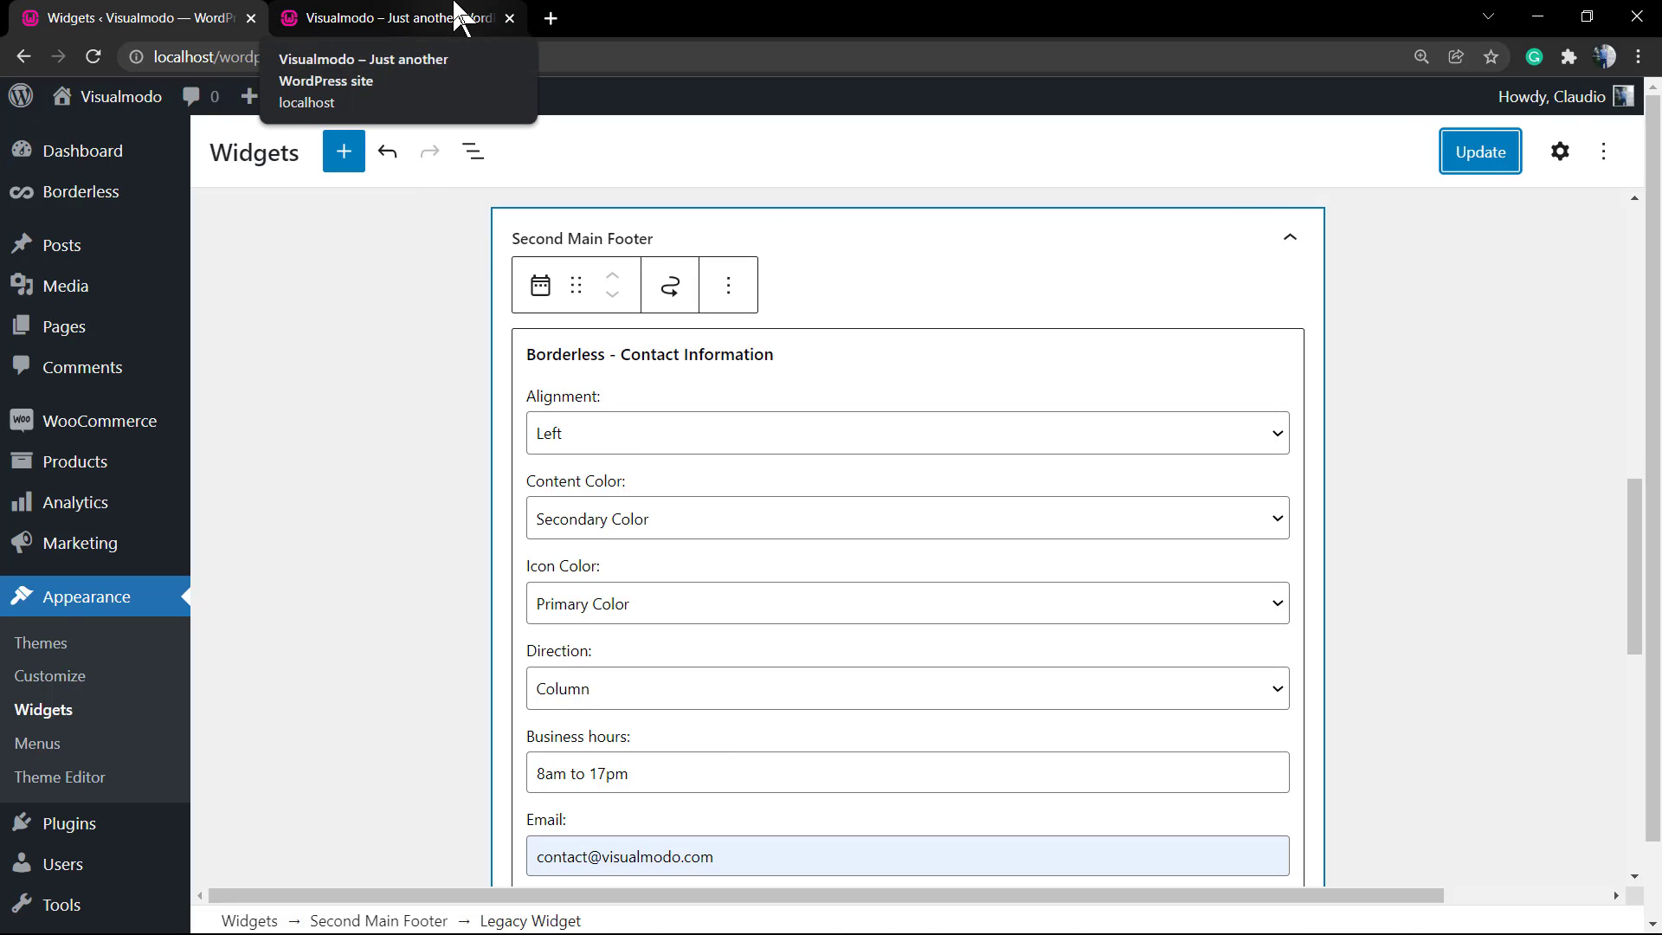
pyautogui.click(456, 10)
# Reload the live site with F5 to check the footer contact details
pyautogui.press('F5')
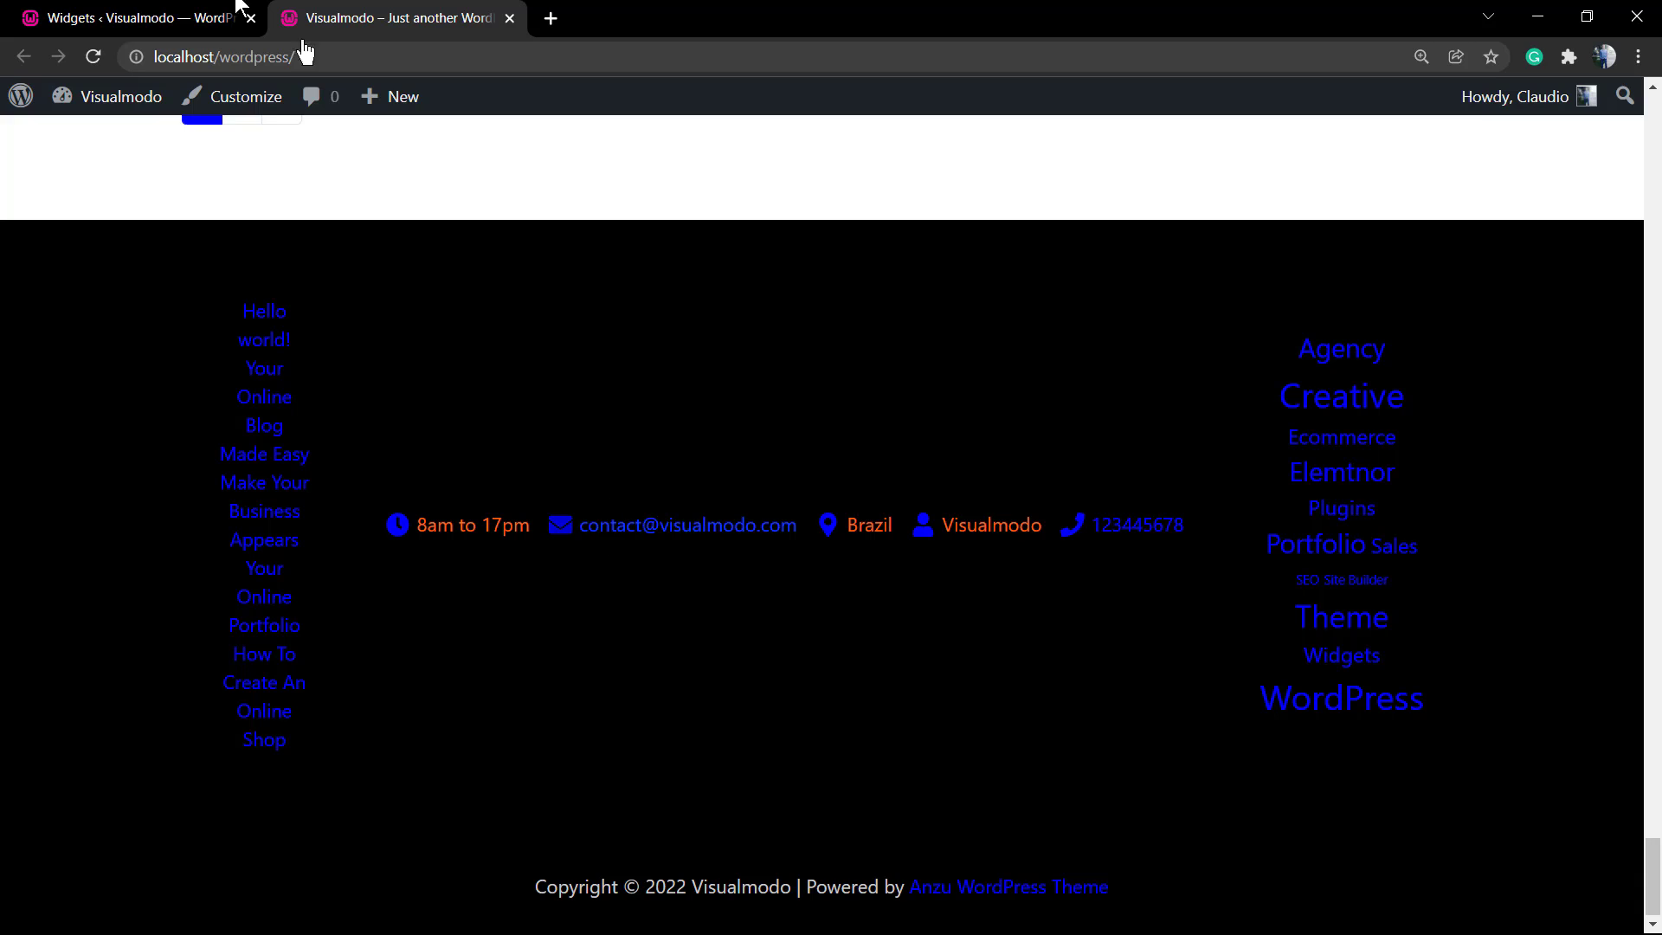
# Change the contact widget's alignment to Space Between and save the widgets
pyautogui.click(211, 19)
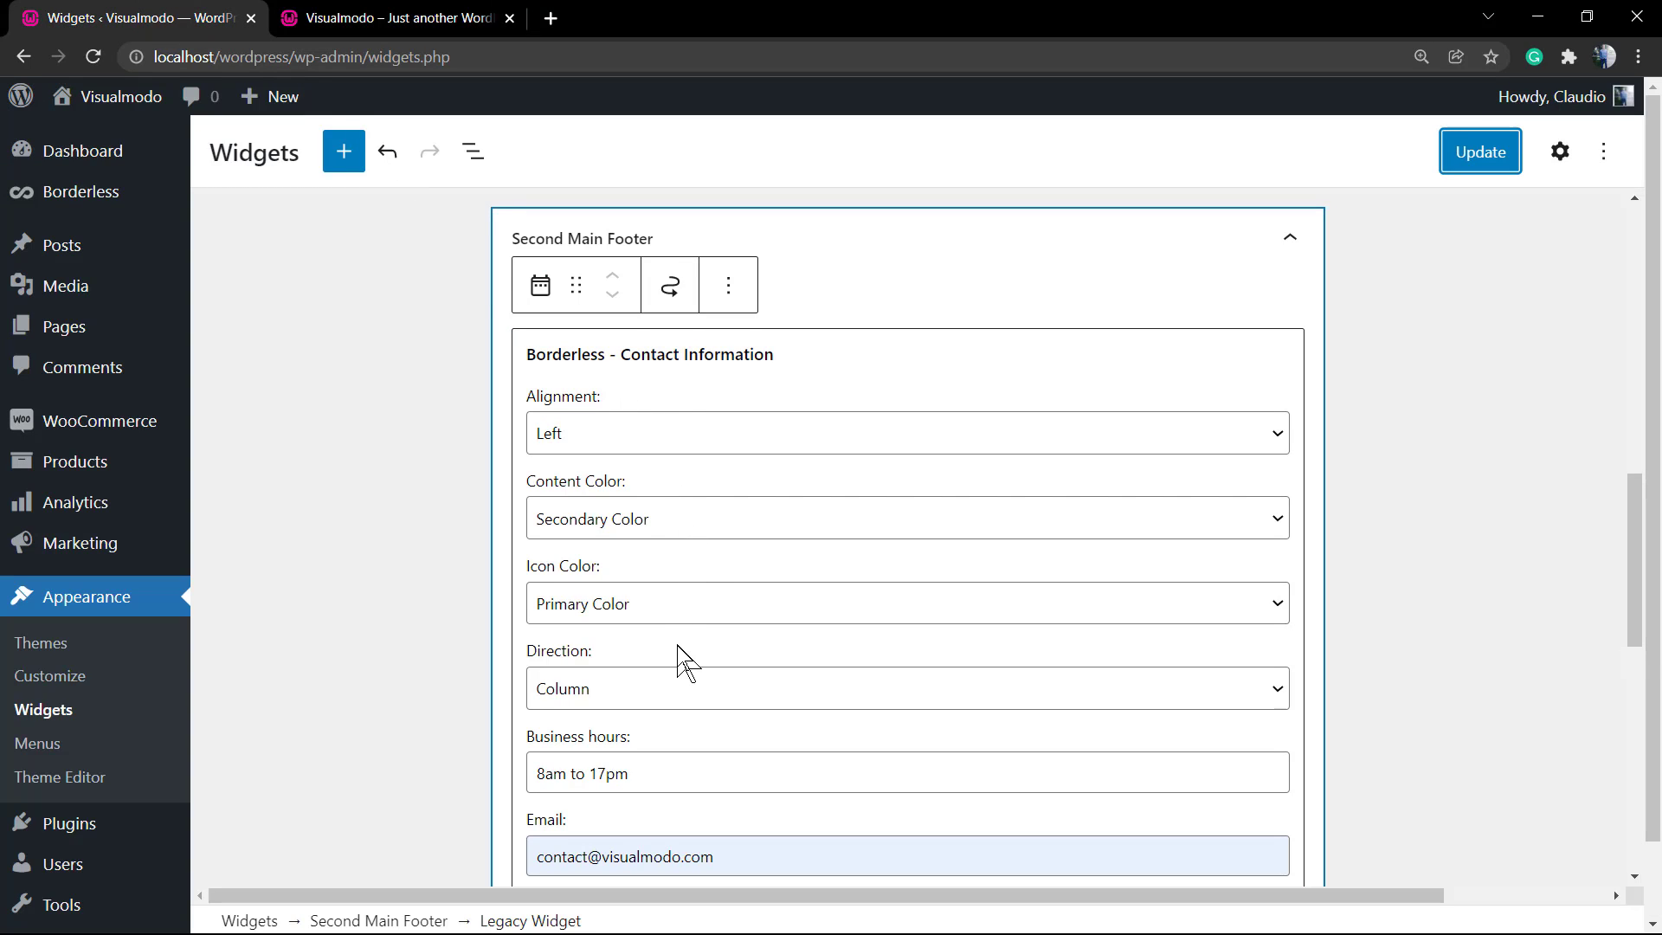
pyautogui.scroll(-4, 683, 660)
pyautogui.scroll(-4, 708, 630)
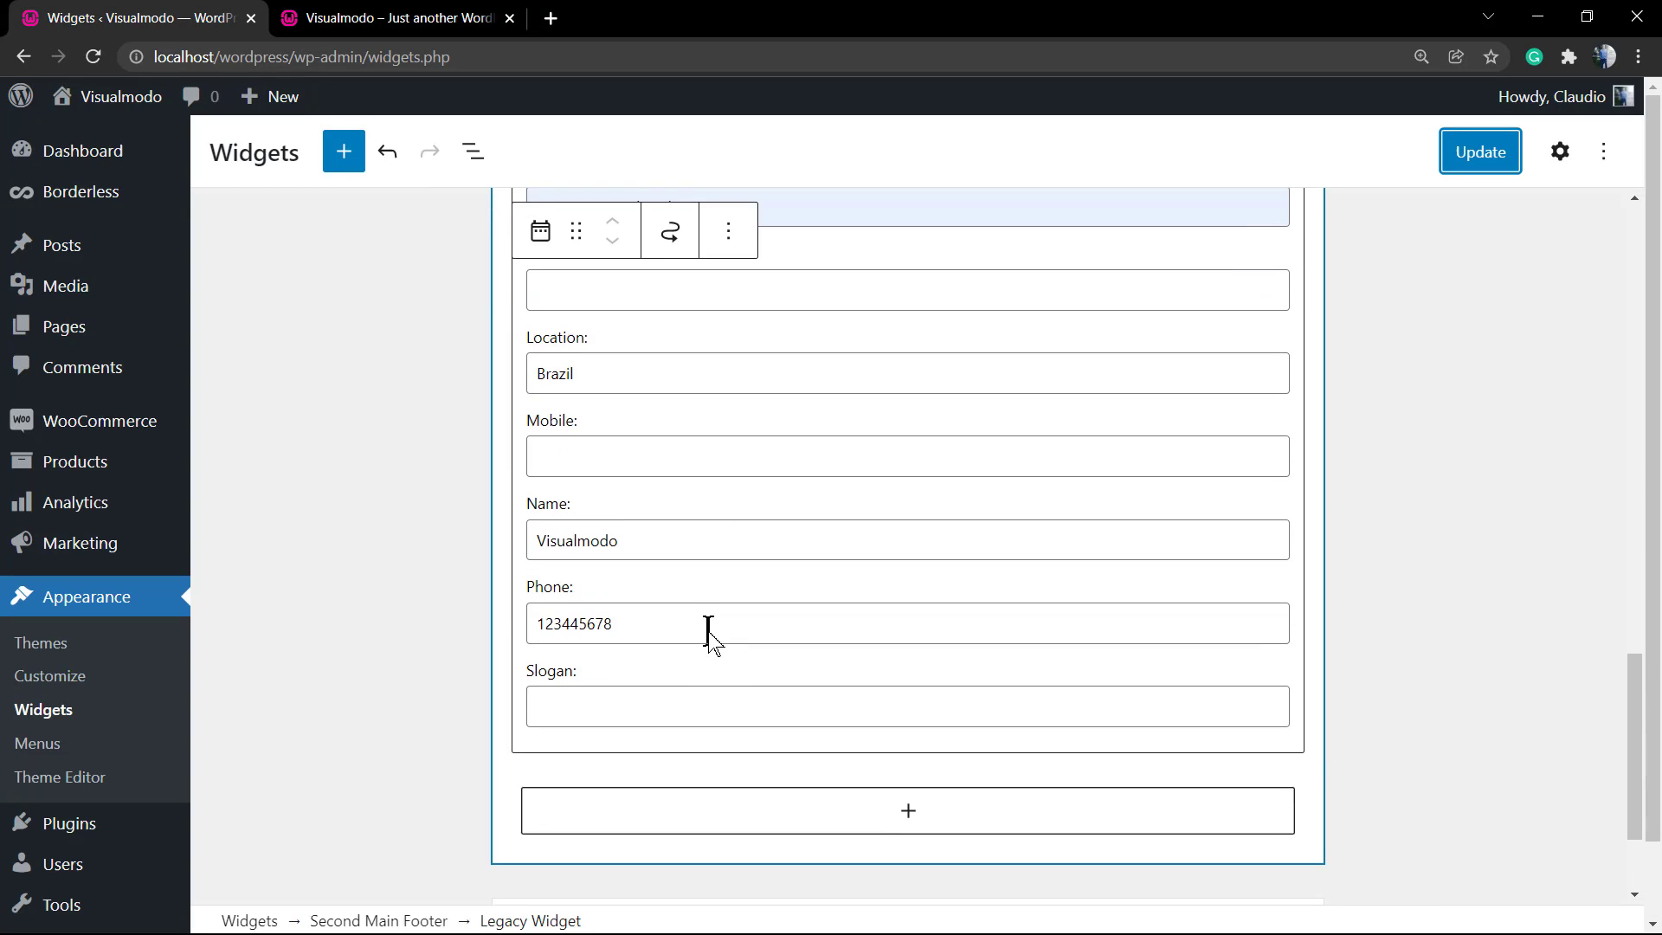
pyautogui.scroll(7, 708, 630)
pyautogui.scroll(1, 709, 630)
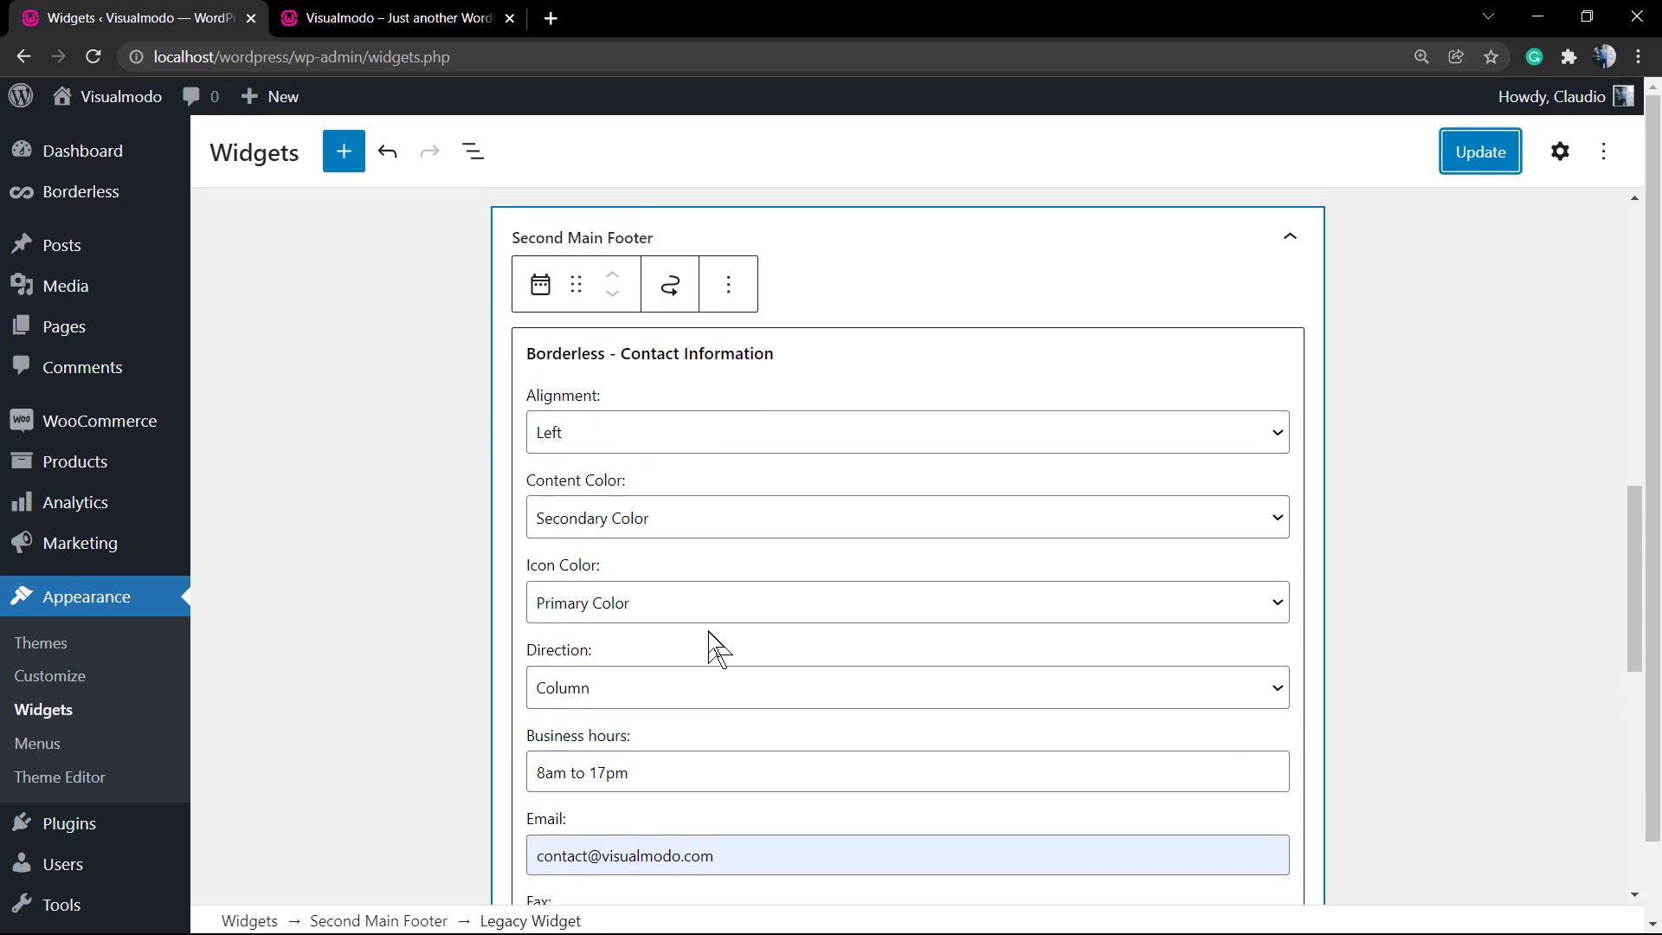
pyautogui.click(606, 435)
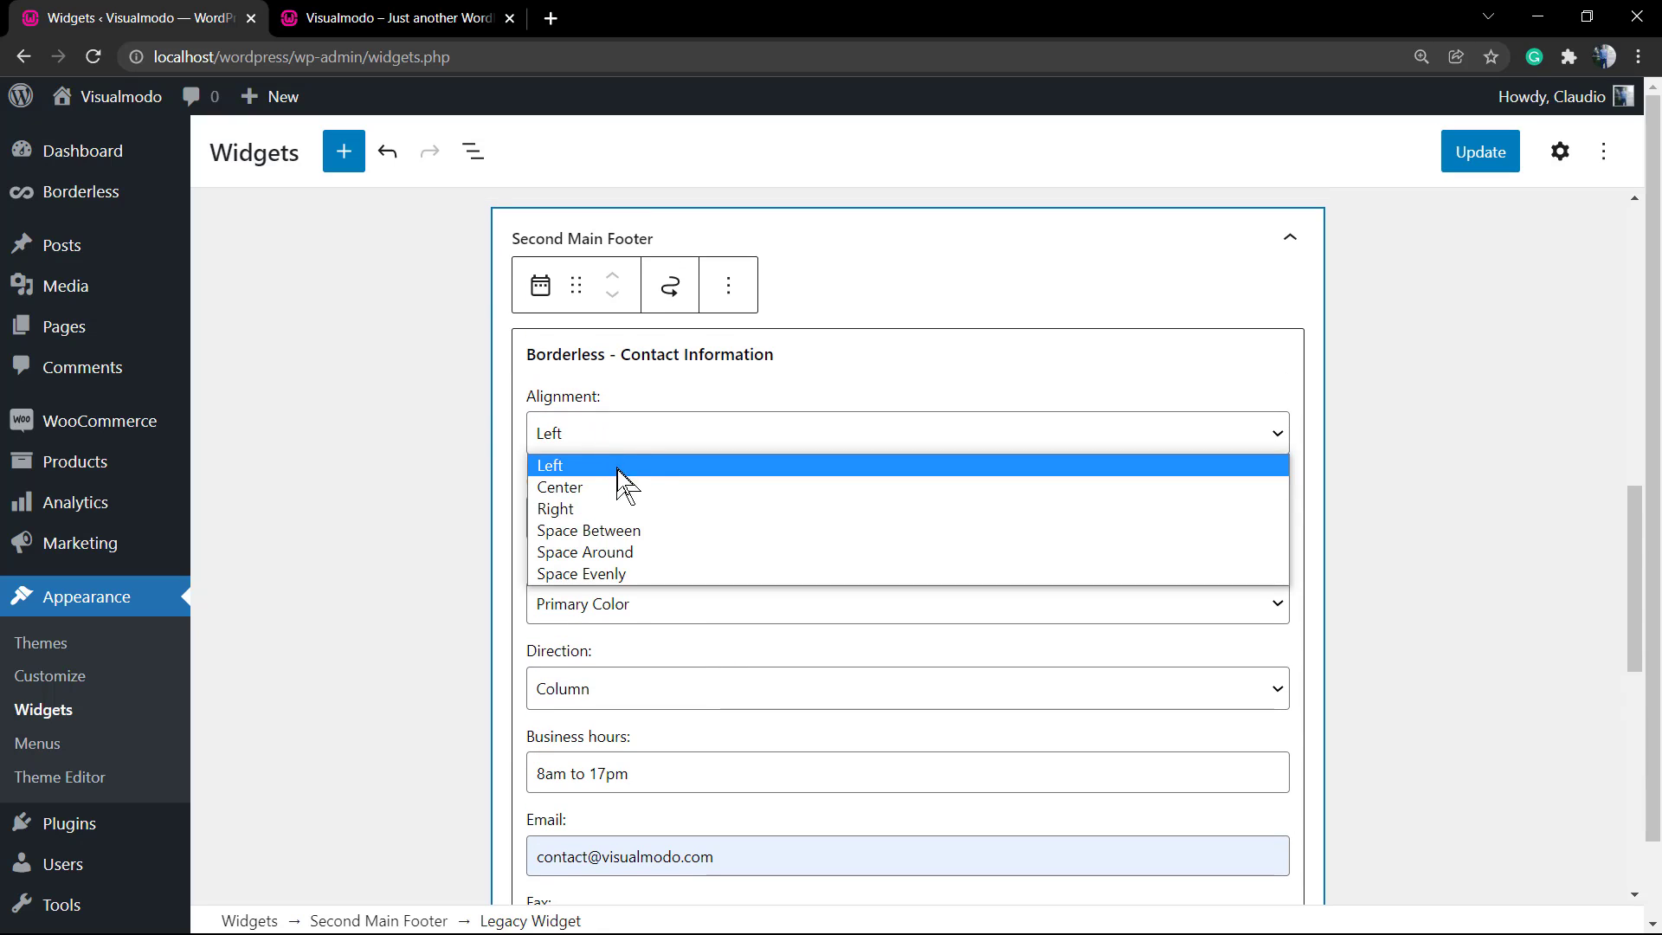
pyautogui.click(640, 530)
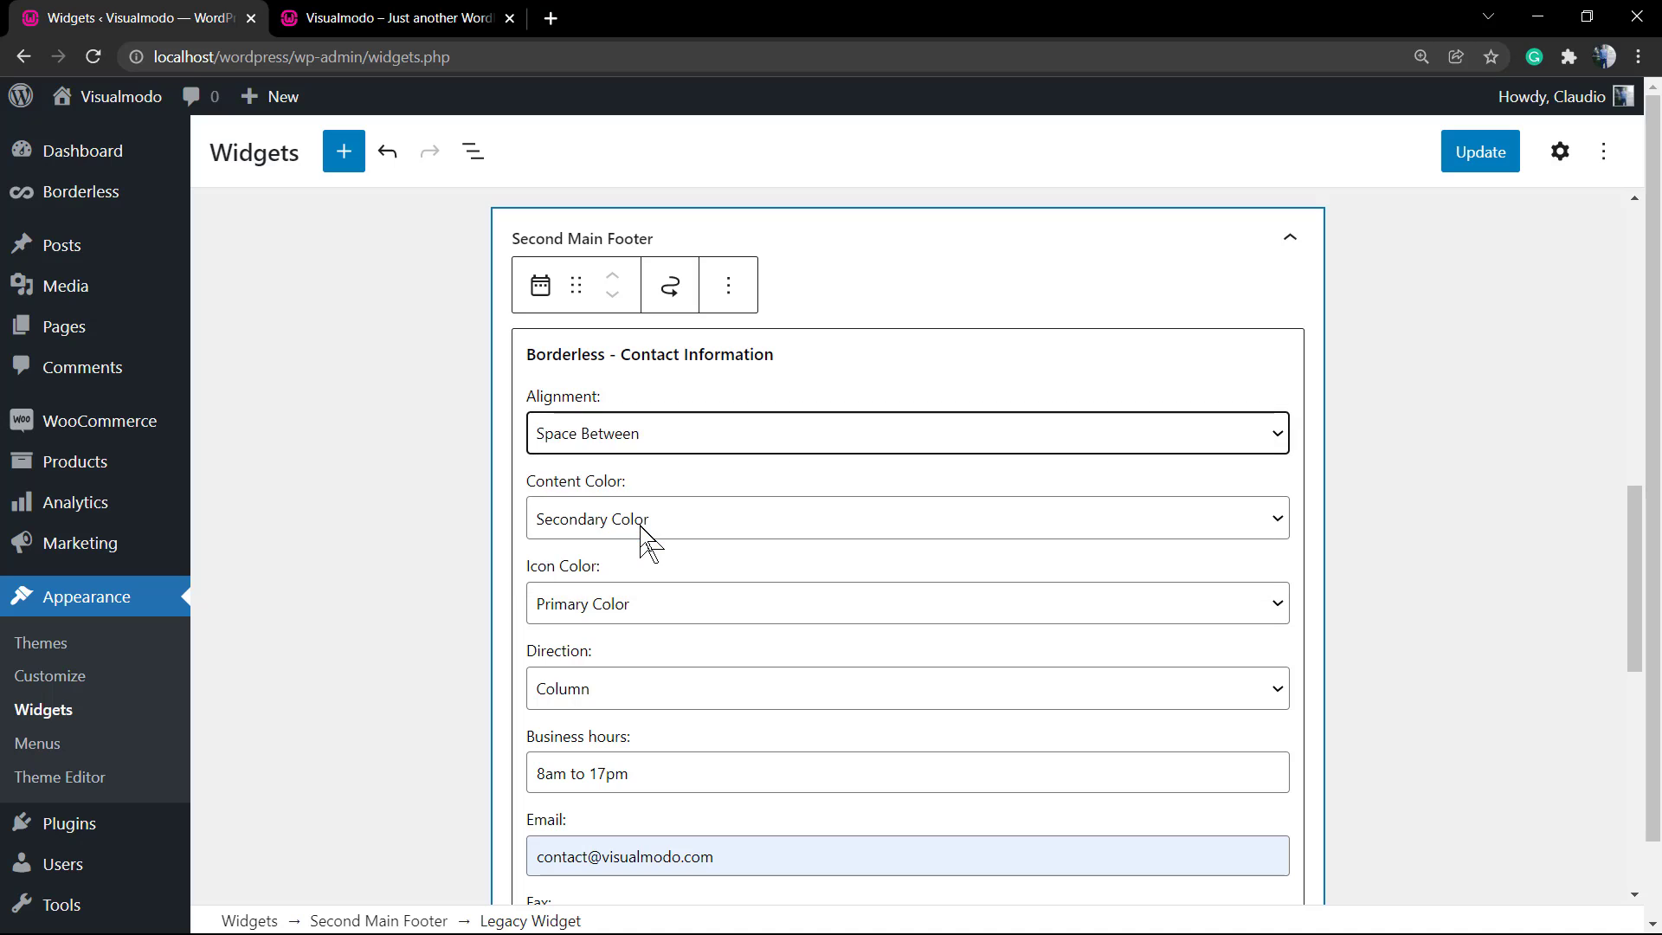
pyautogui.click(1458, 160)
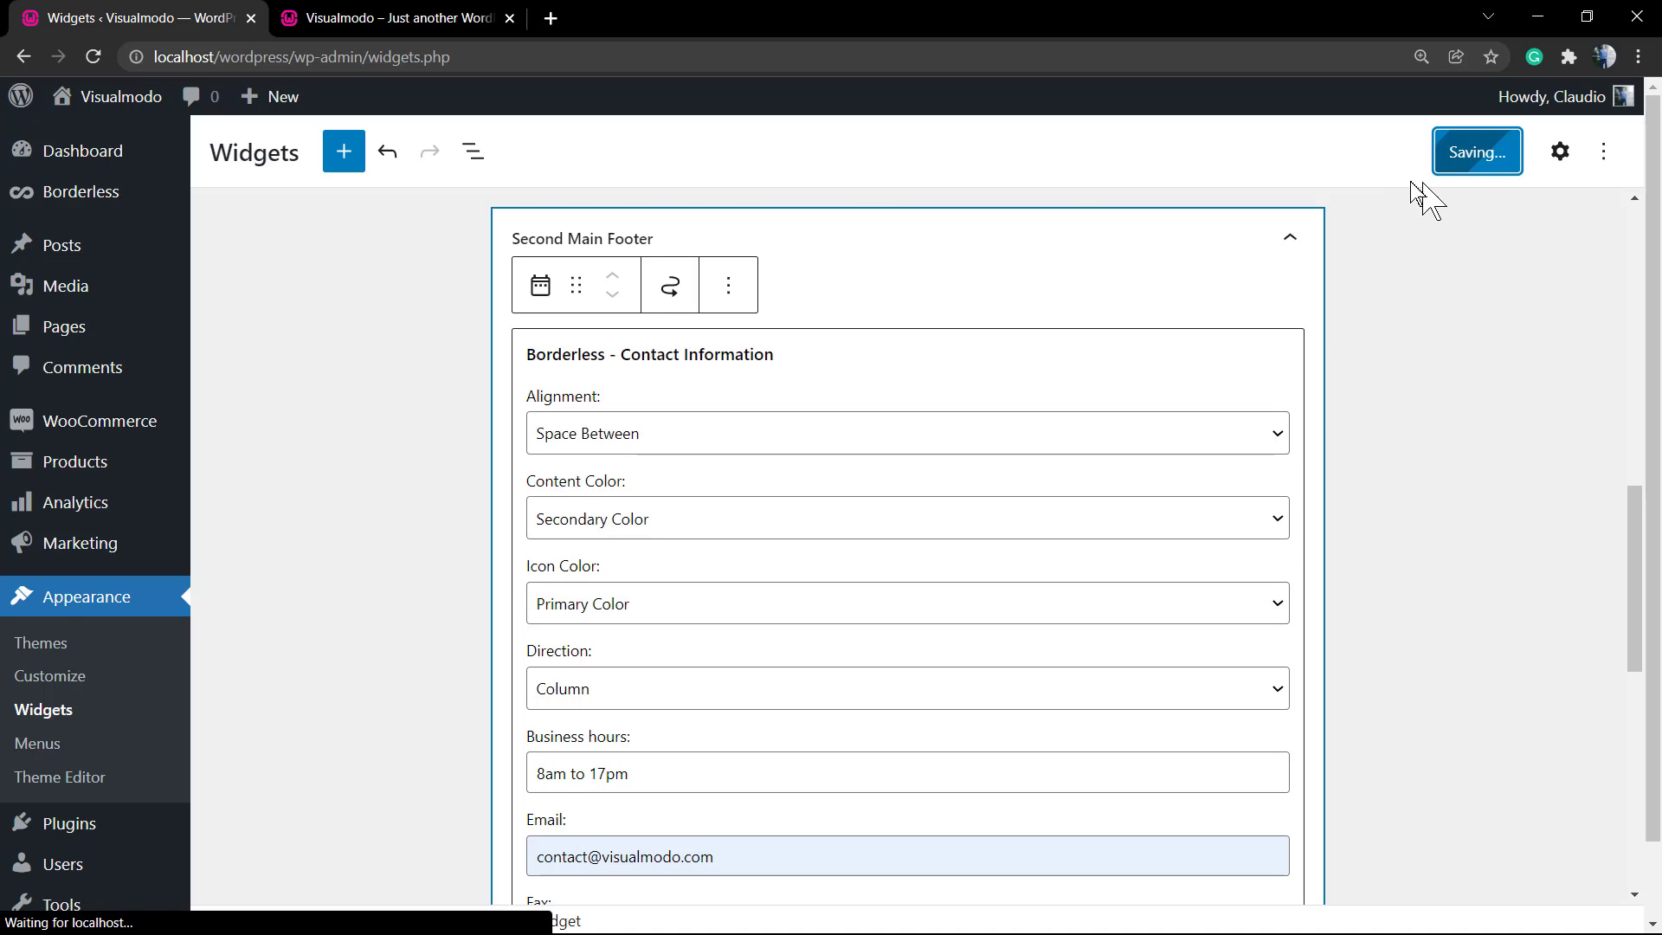
# Reload the live site and test the footer's phone and e-mail links, dismissing their prompts
pyautogui.click(376, 13)
pyautogui.press('F5')
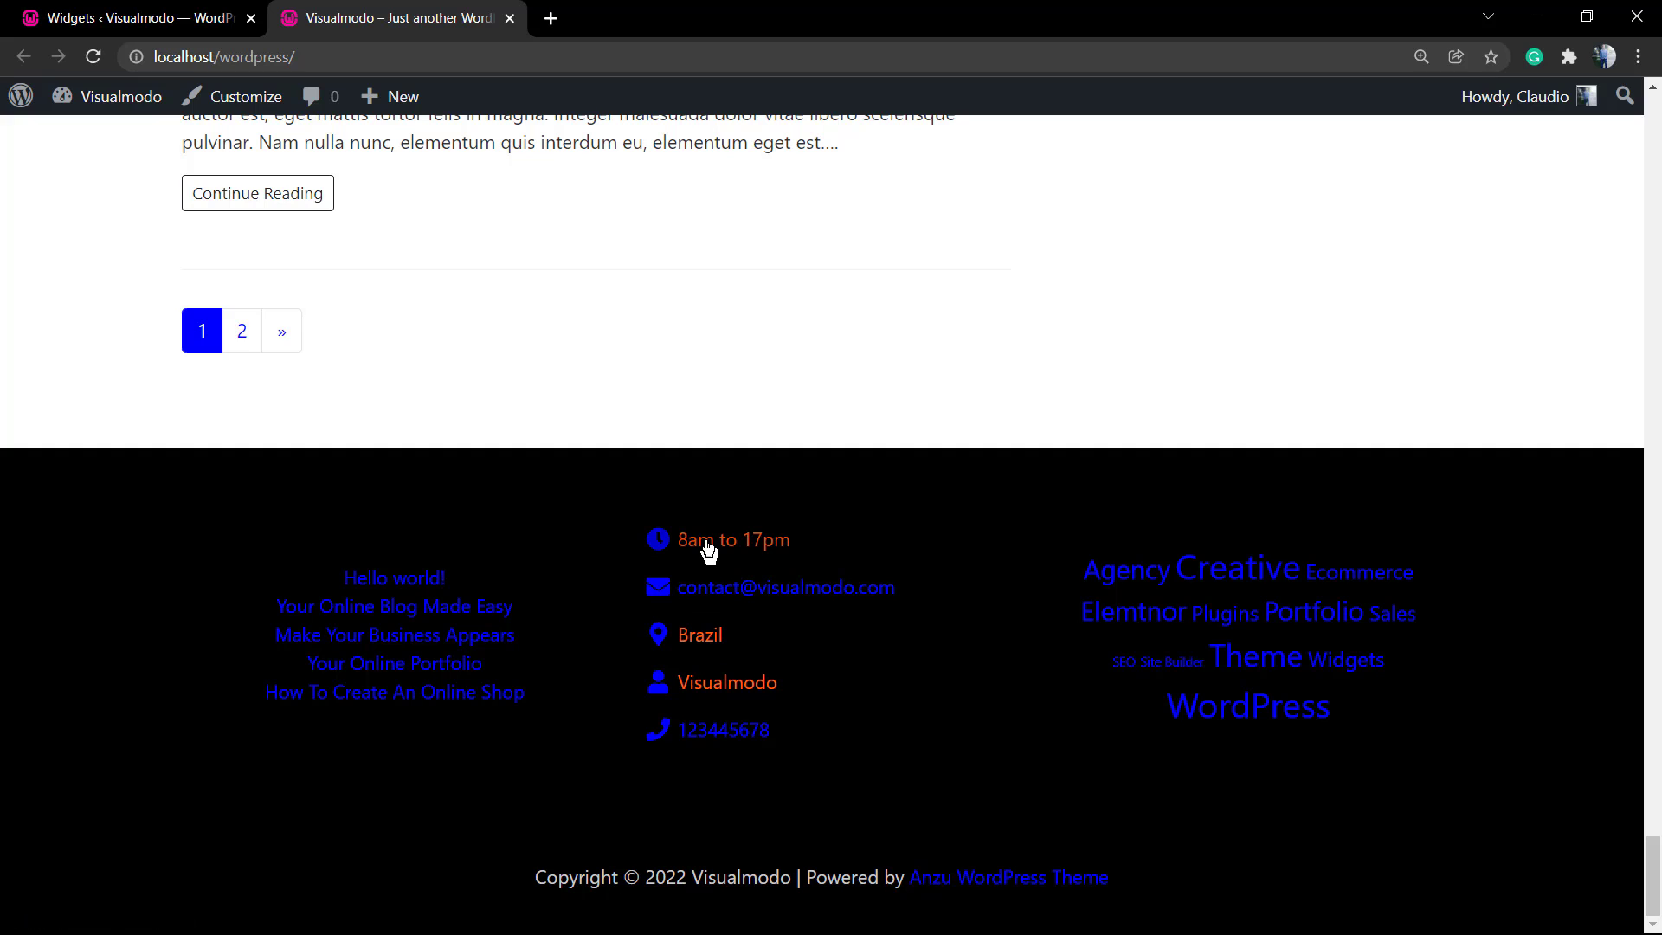
pyautogui.click(711, 733)
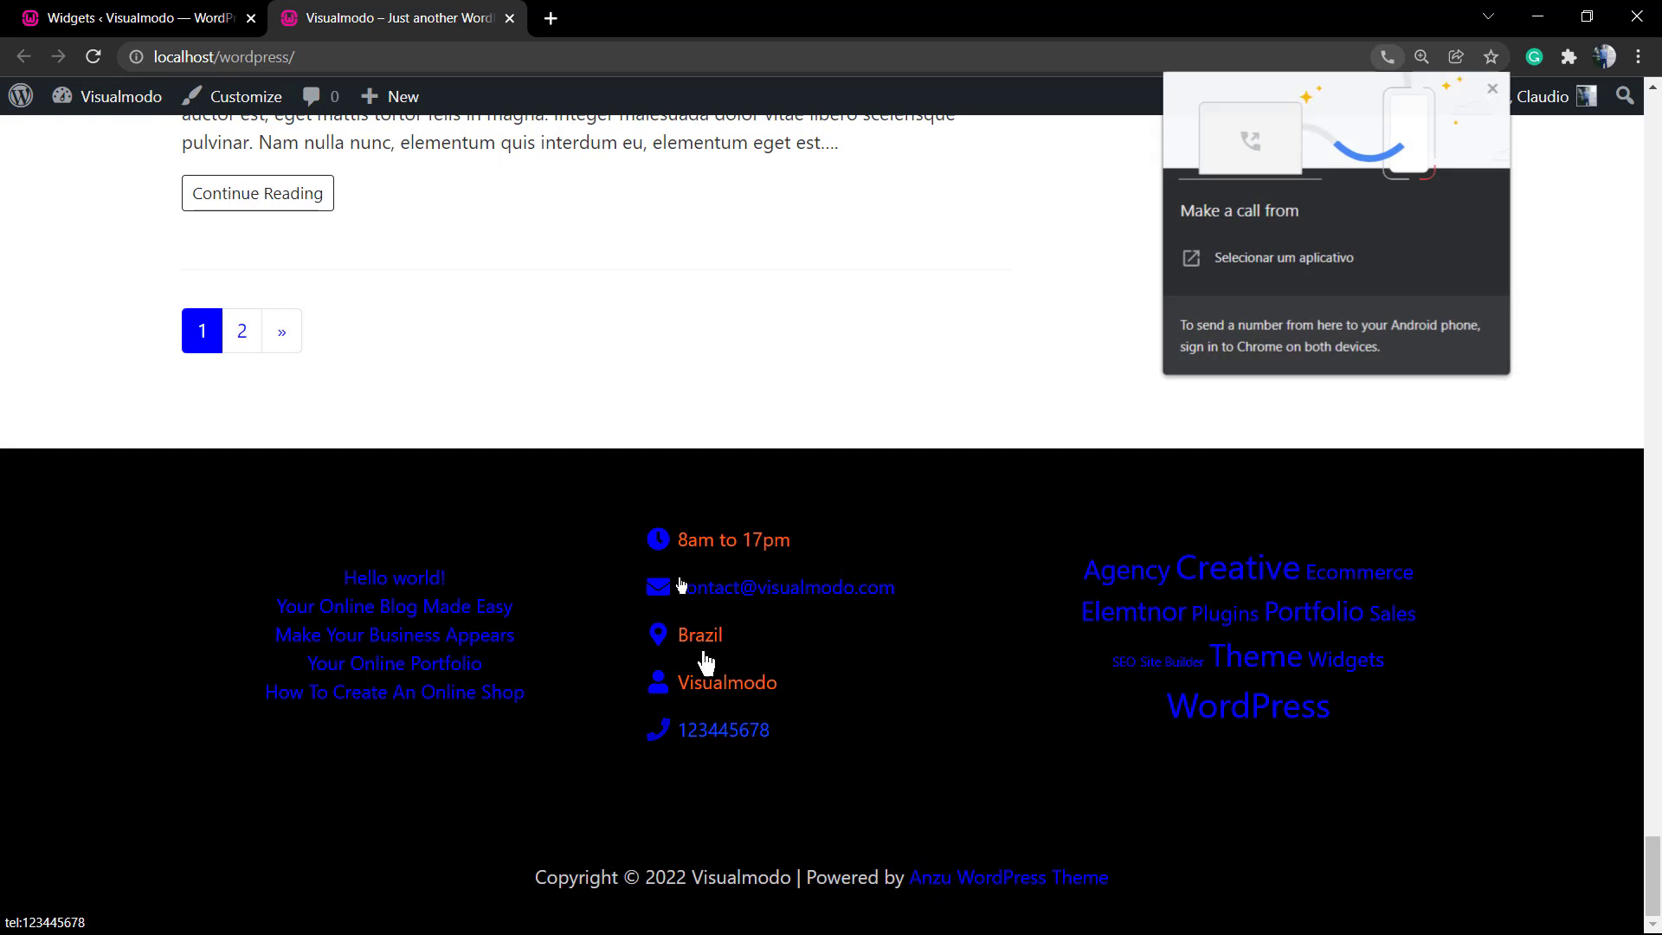
pyautogui.click(1125, 279)
pyautogui.click(797, 588)
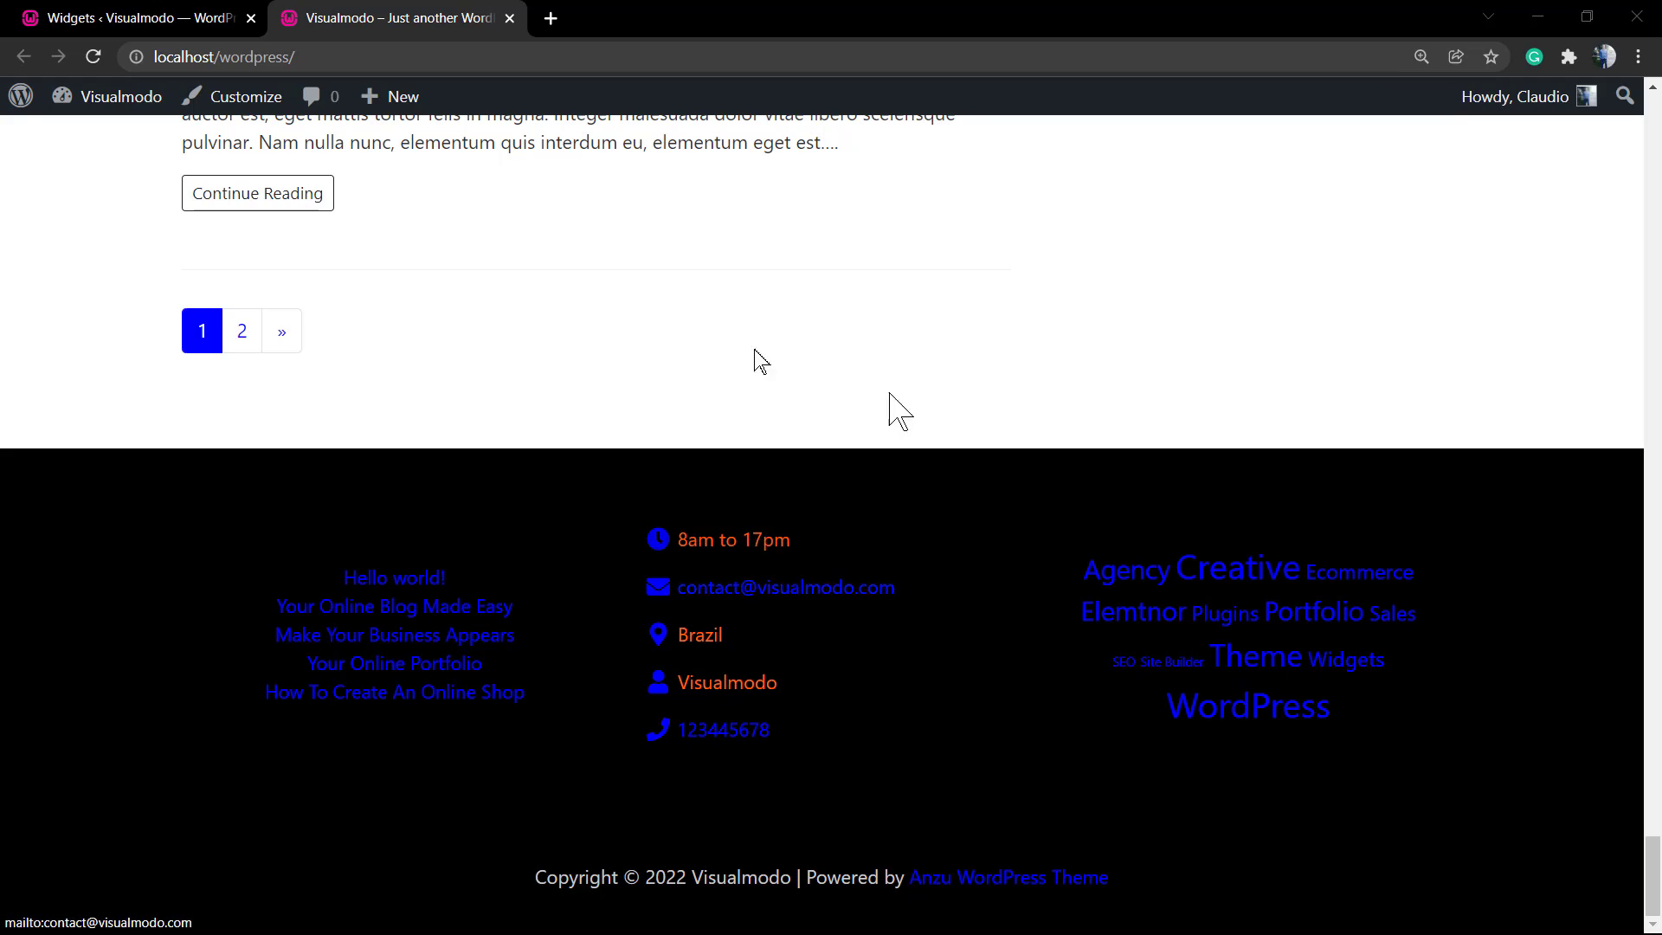
pyautogui.click(1649, 16)
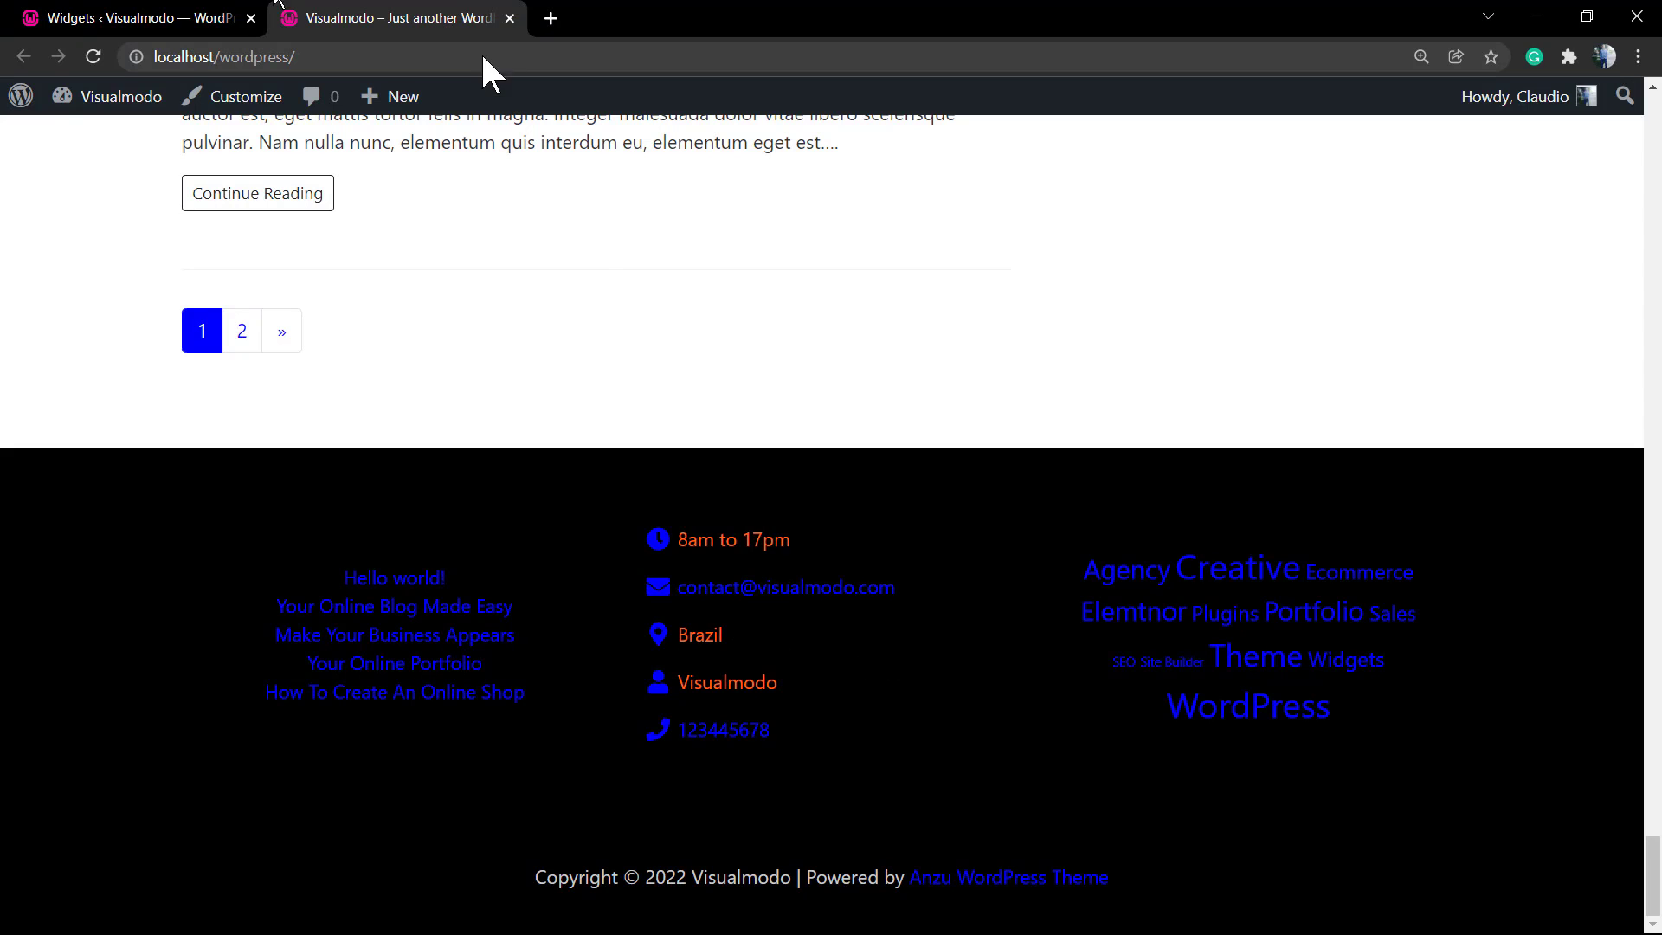
# Set Icon Color to Tertiary Color and Content Color to Primary Color, then save
pyautogui.click(138, 17)
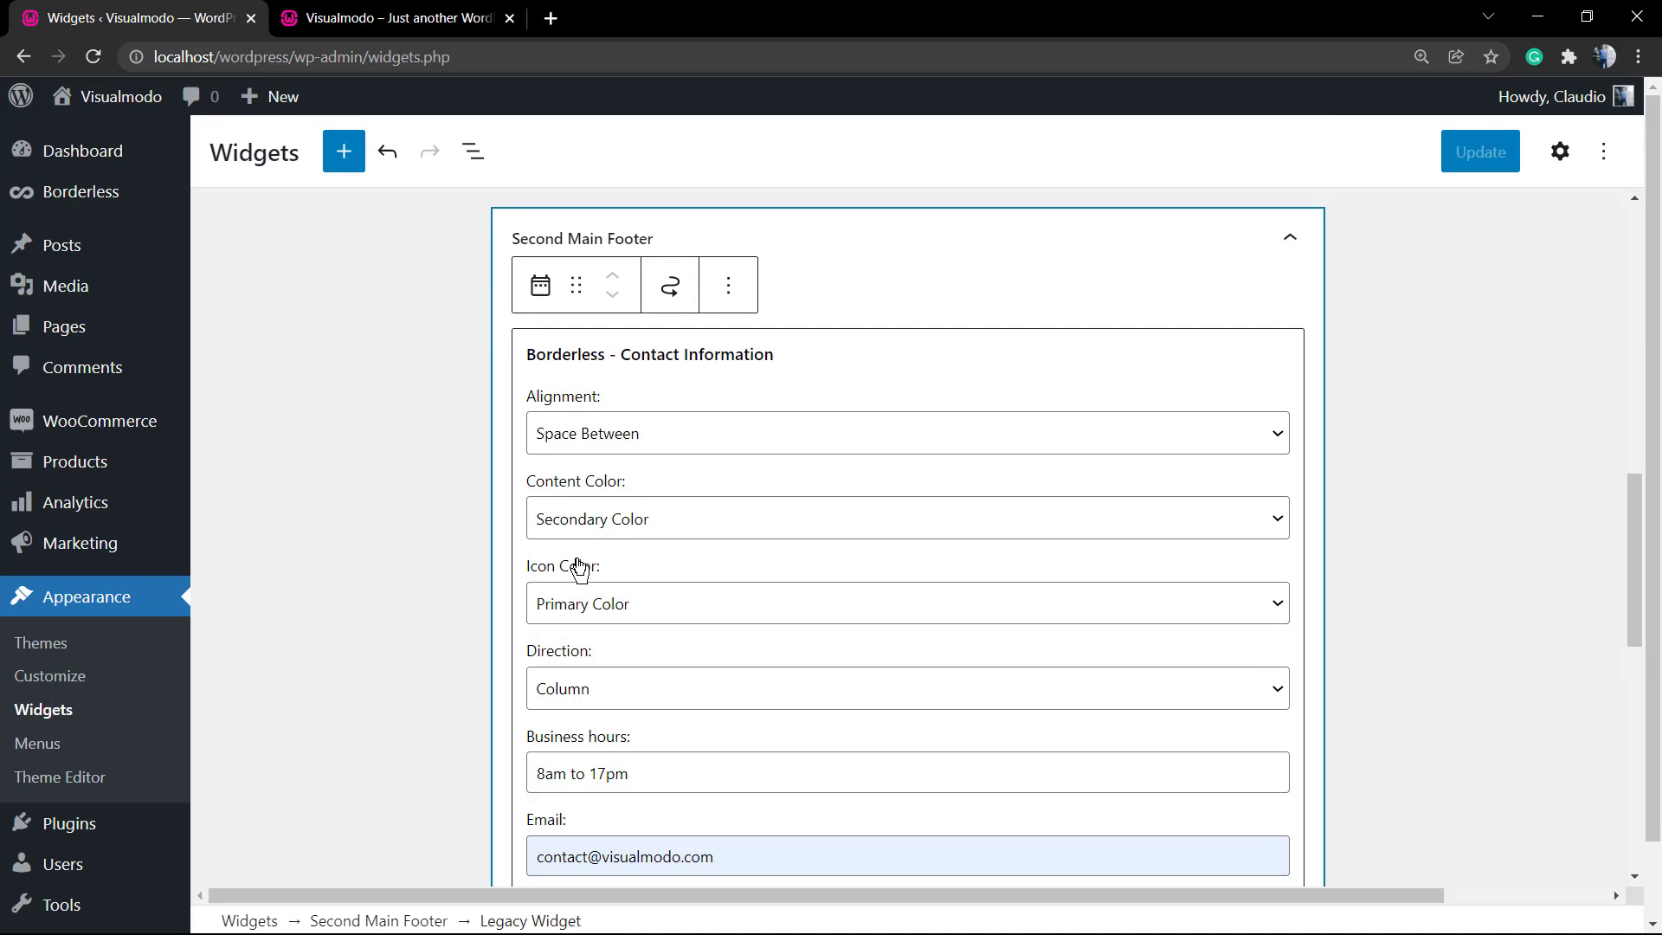
pyautogui.scroll(-1, 632, 693)
pyautogui.scroll(-6, 658, 710)
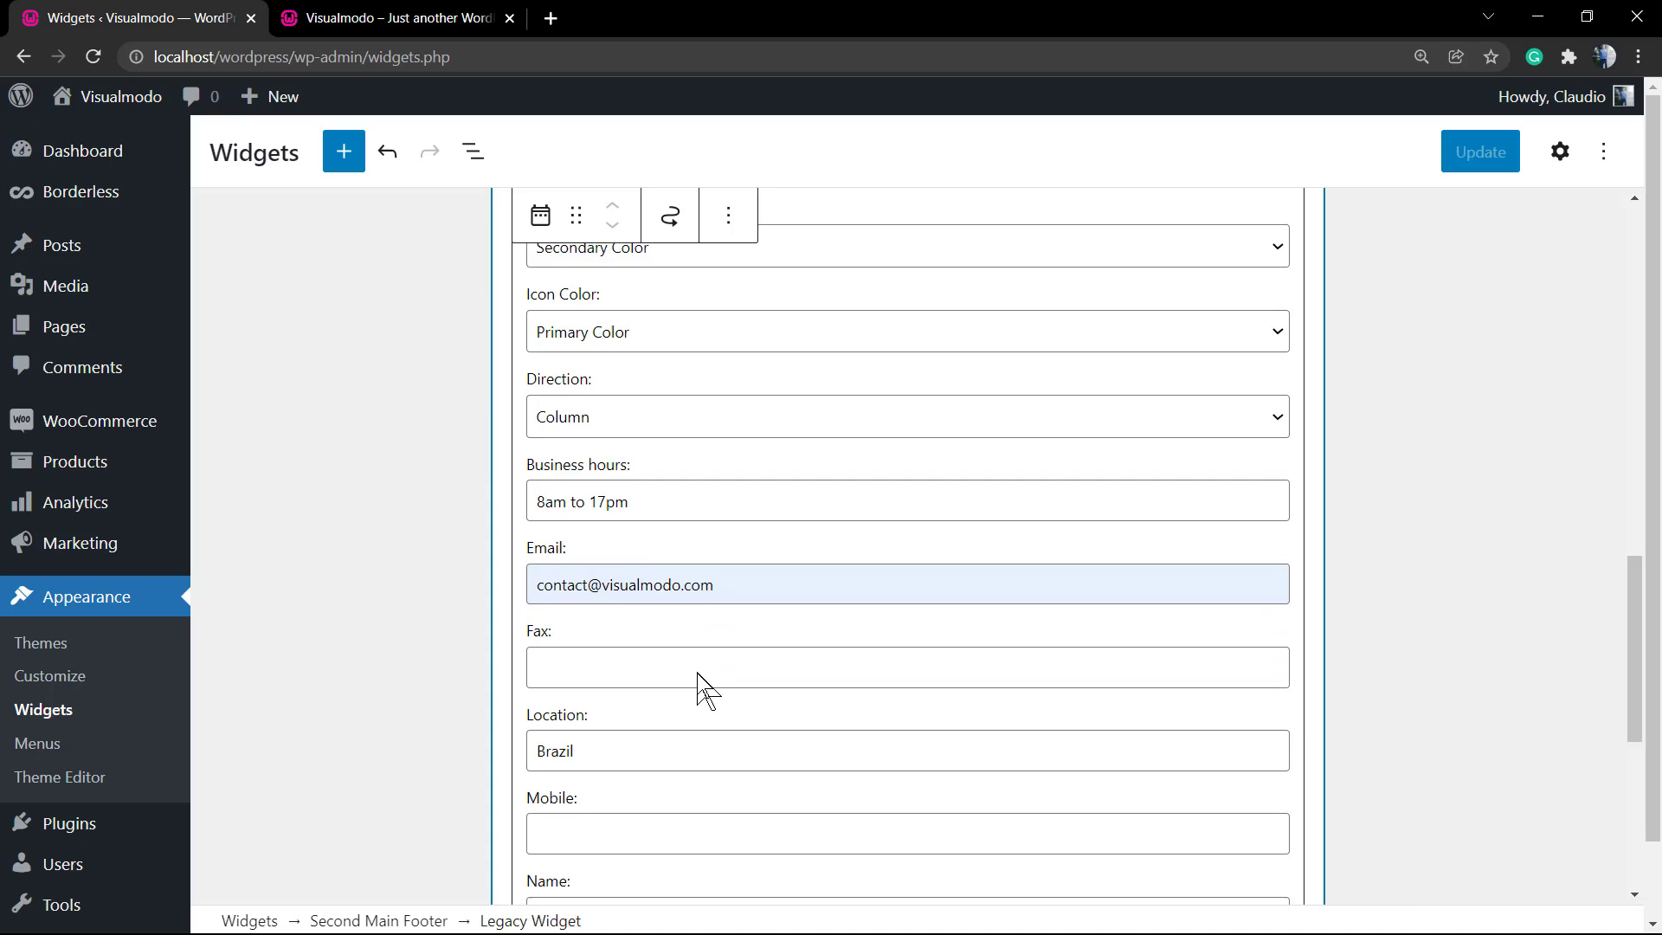
pyautogui.scroll(6, 660, 565)
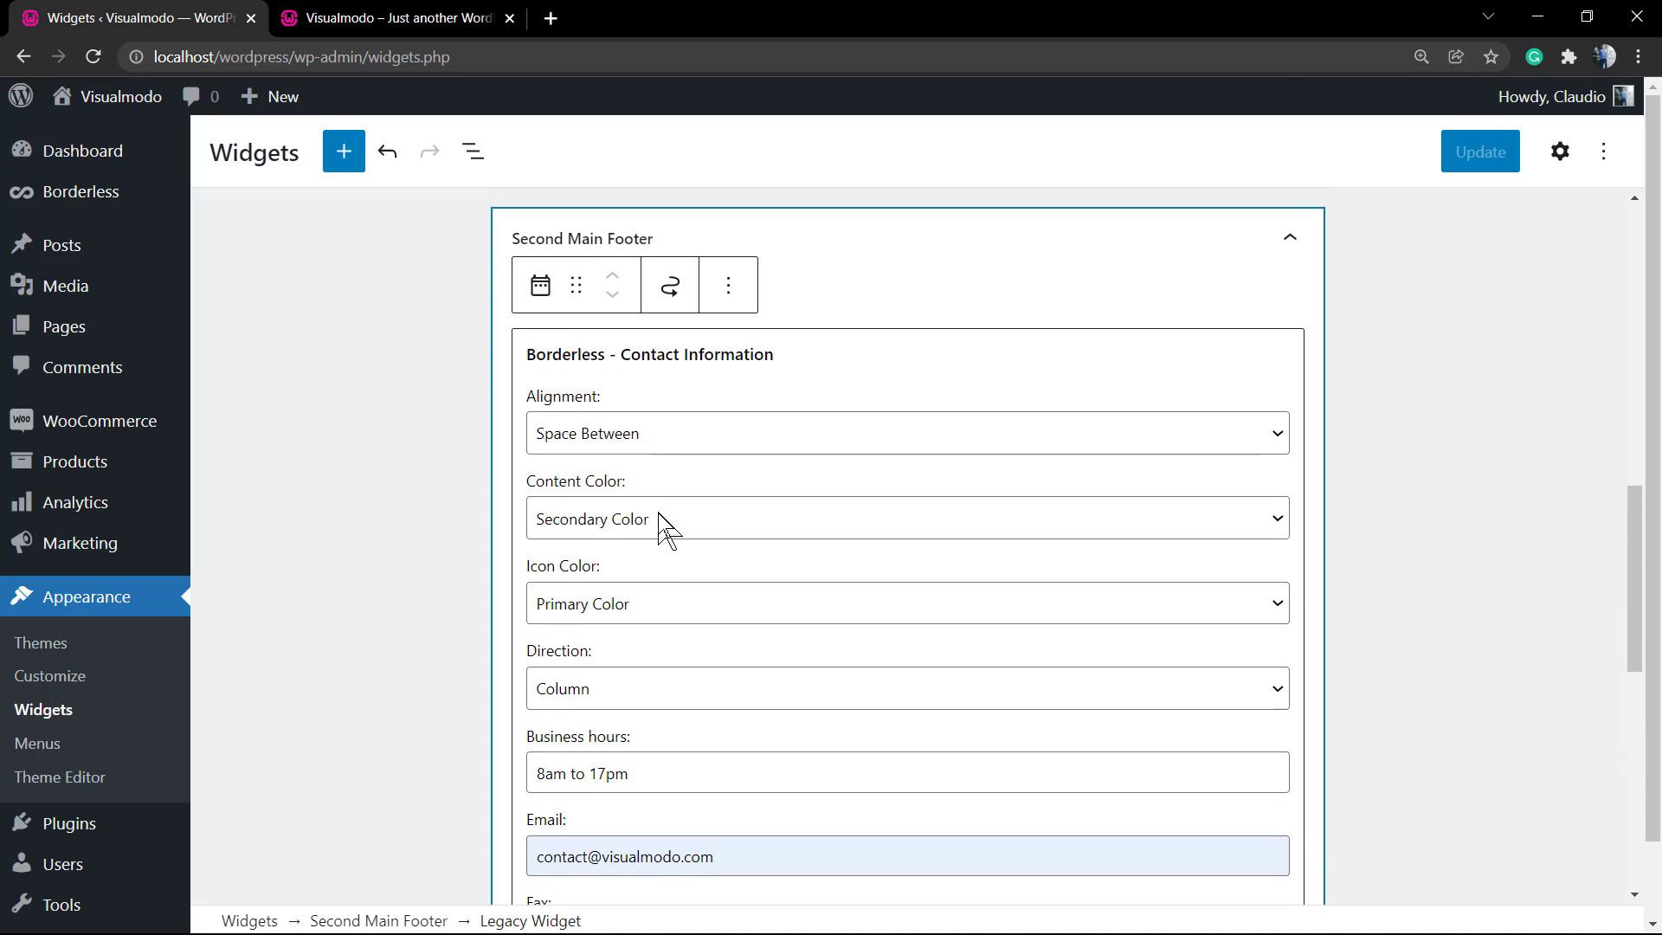
pyautogui.click(633, 526)
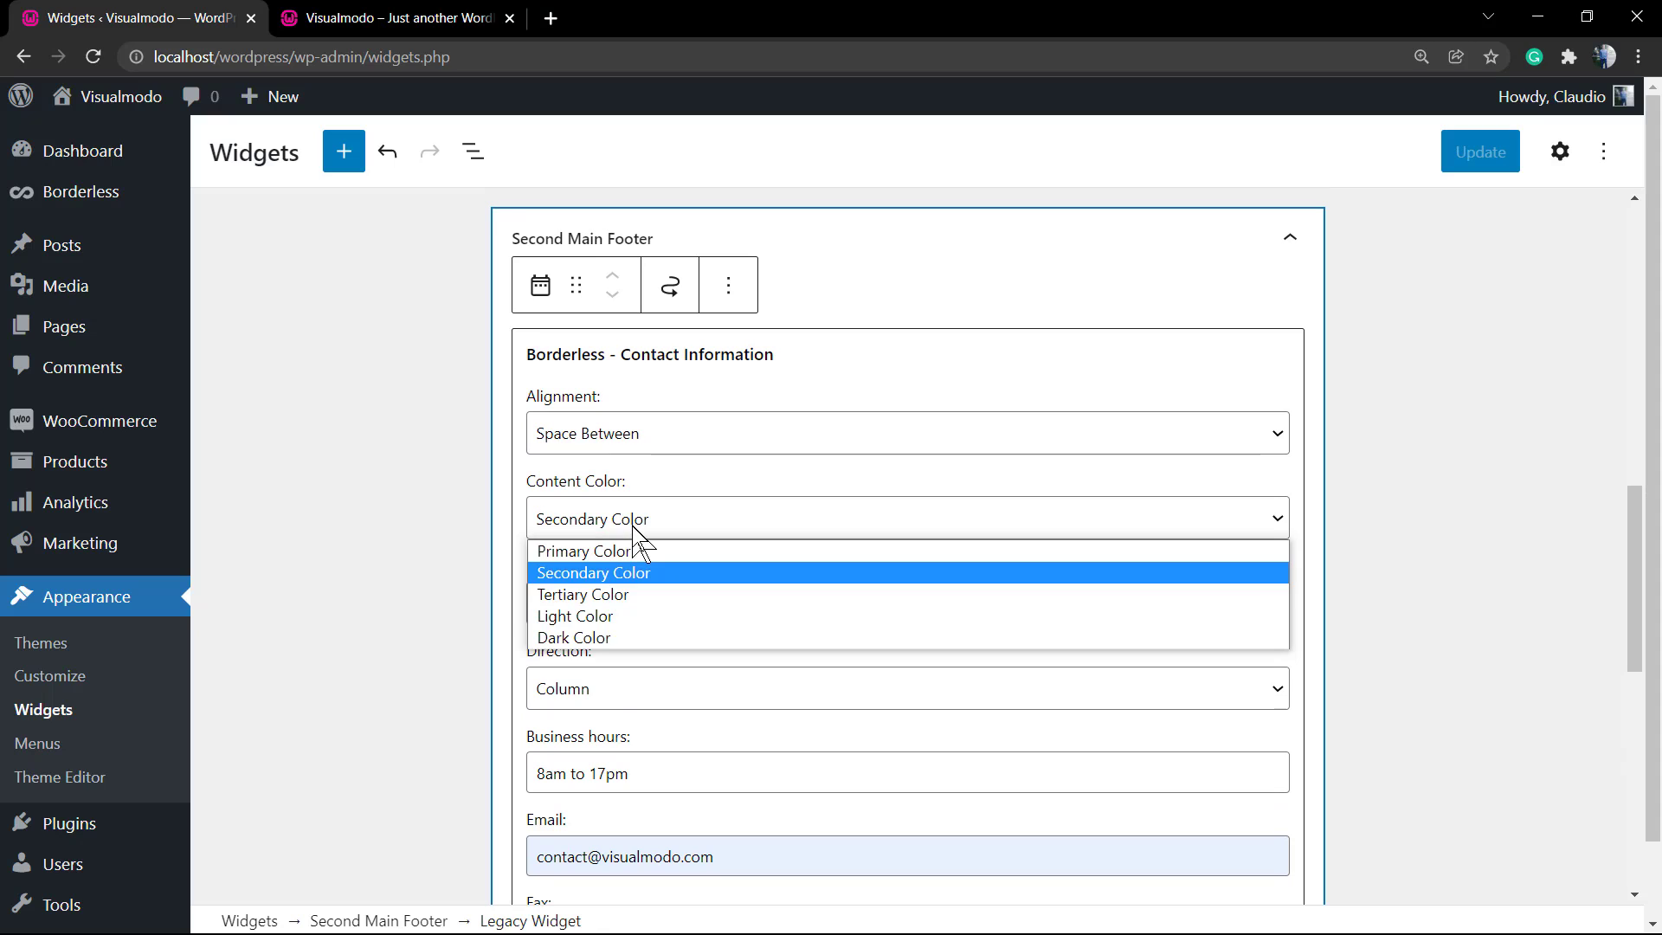
pyautogui.click(634, 530)
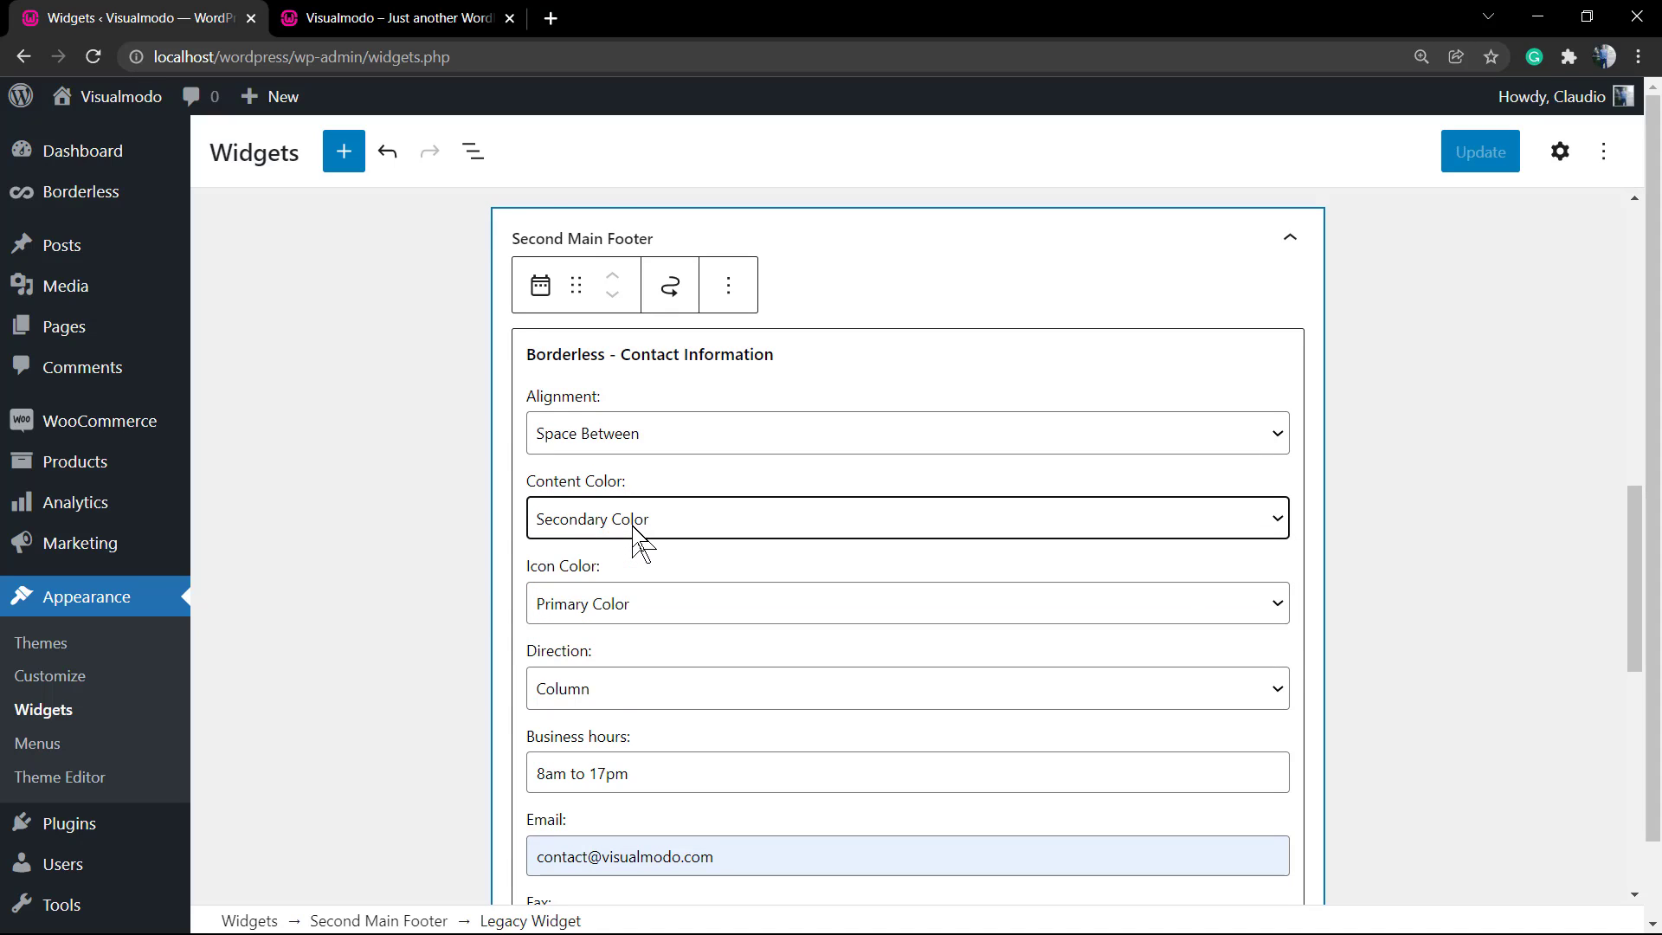
pyautogui.click(655, 609)
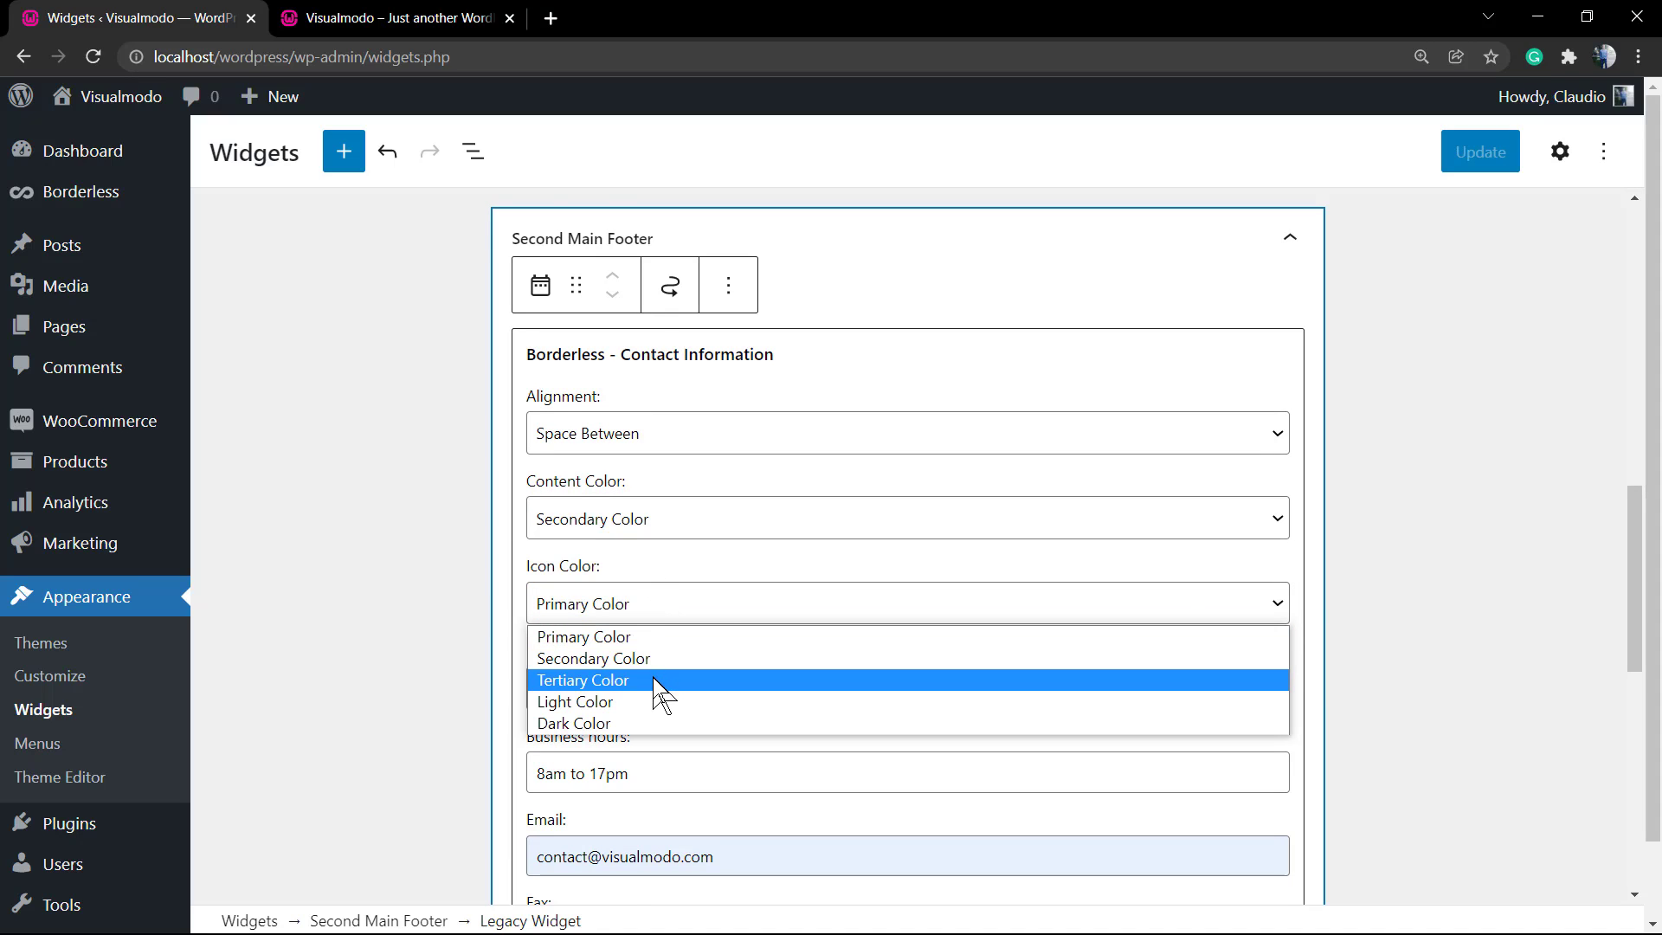
pyautogui.click(653, 680)
pyautogui.click(628, 530)
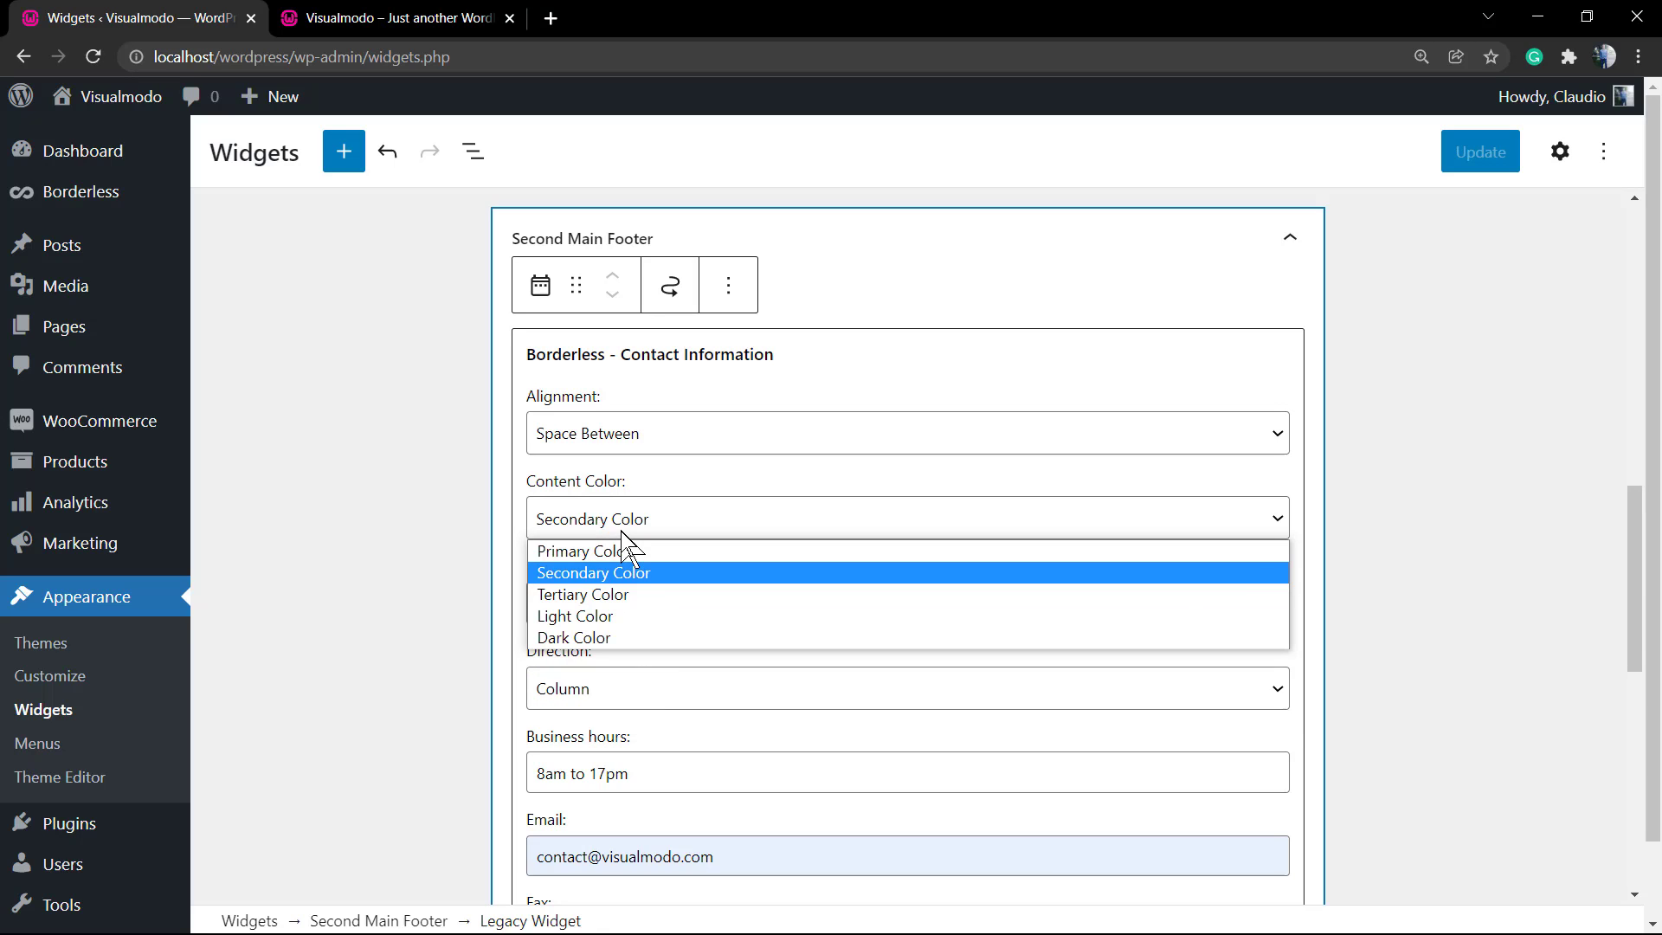
pyautogui.click(636, 552)
pyautogui.click(1476, 159)
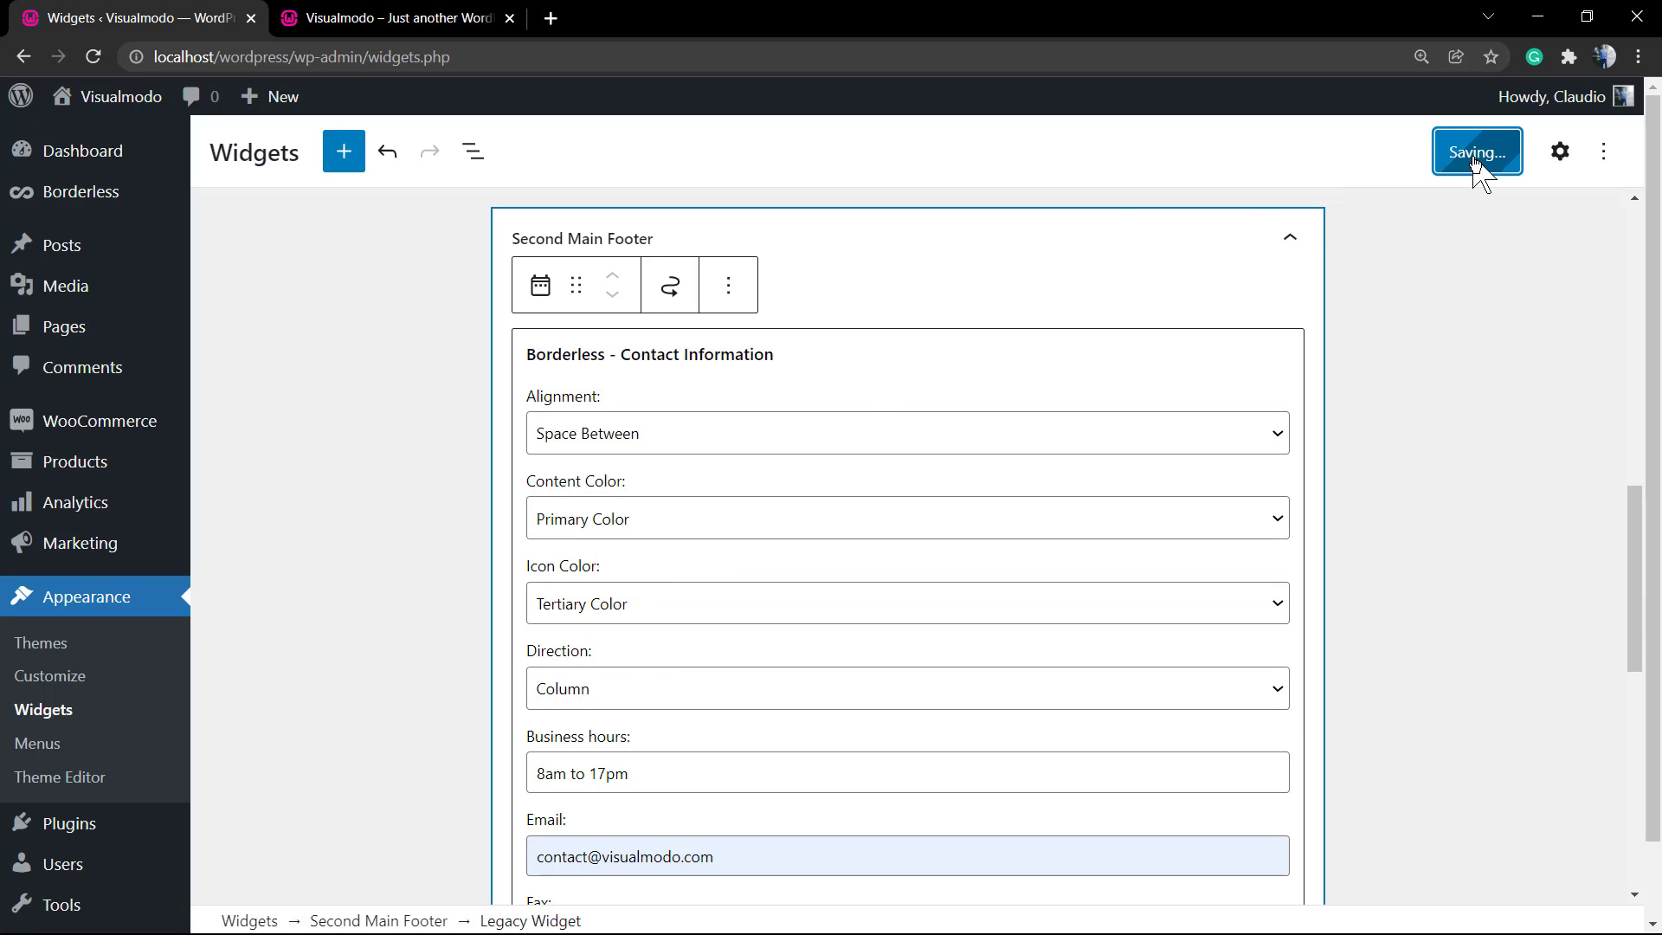
pyautogui.click(408, 18)
# Reload the live site to show the footer contact icons in green
pyautogui.press('F5')
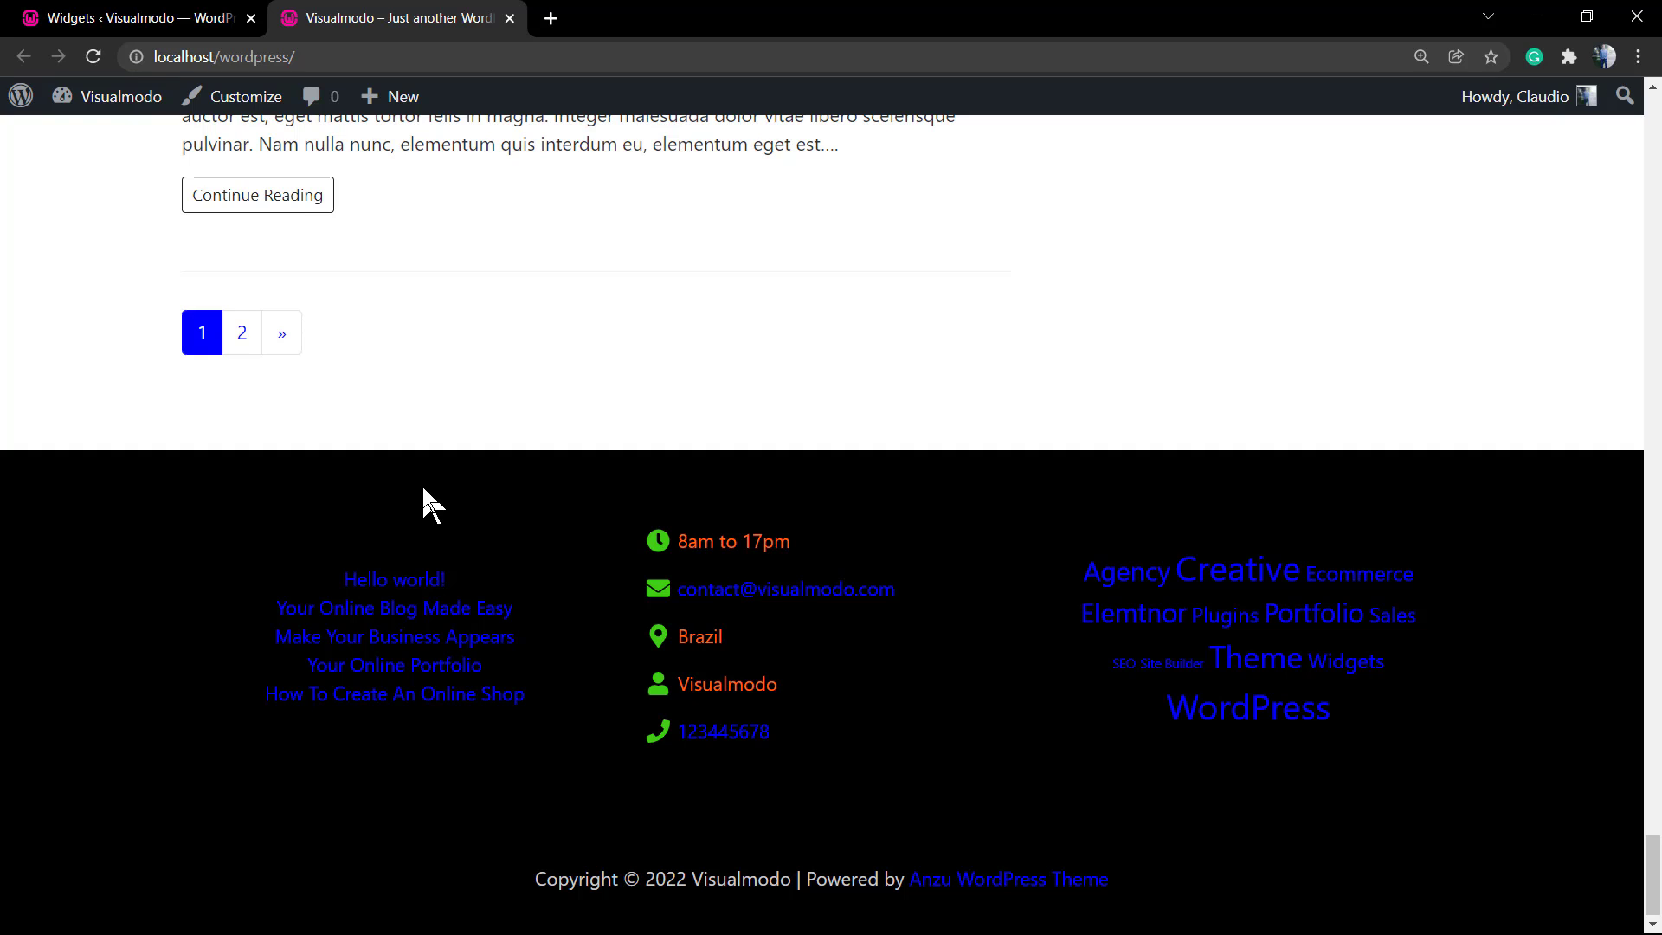
# Re-save the contact widget in the Widgets editor and switch the browser to full screen
pyautogui.click(138, 19)
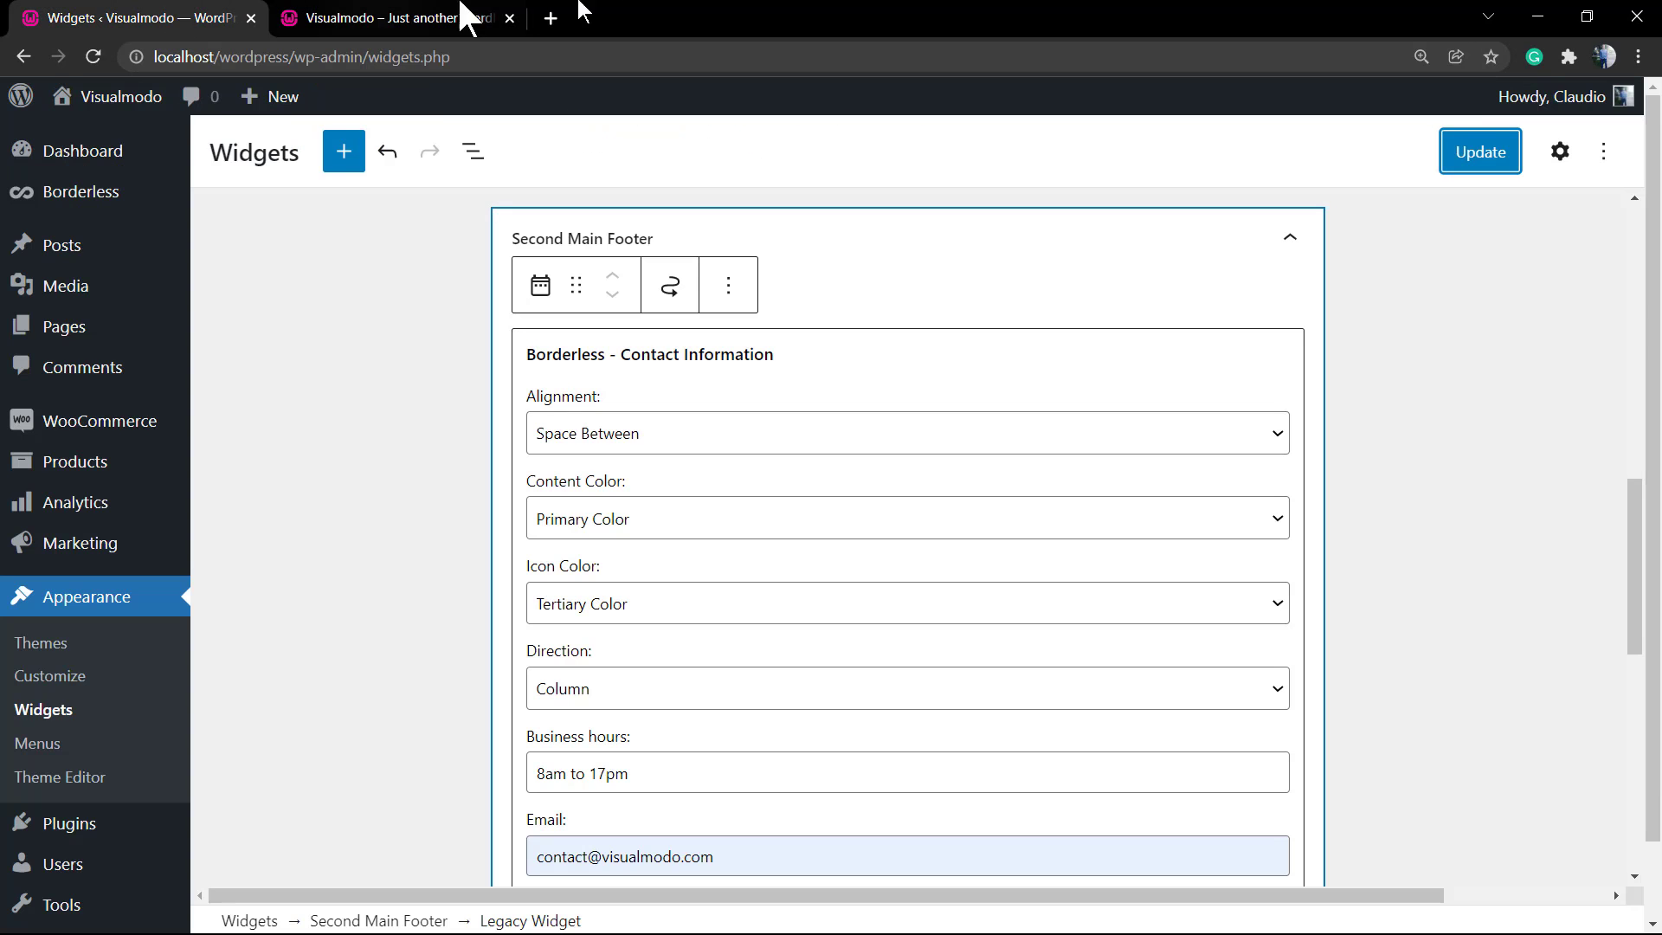
pyautogui.click(1444, 152)
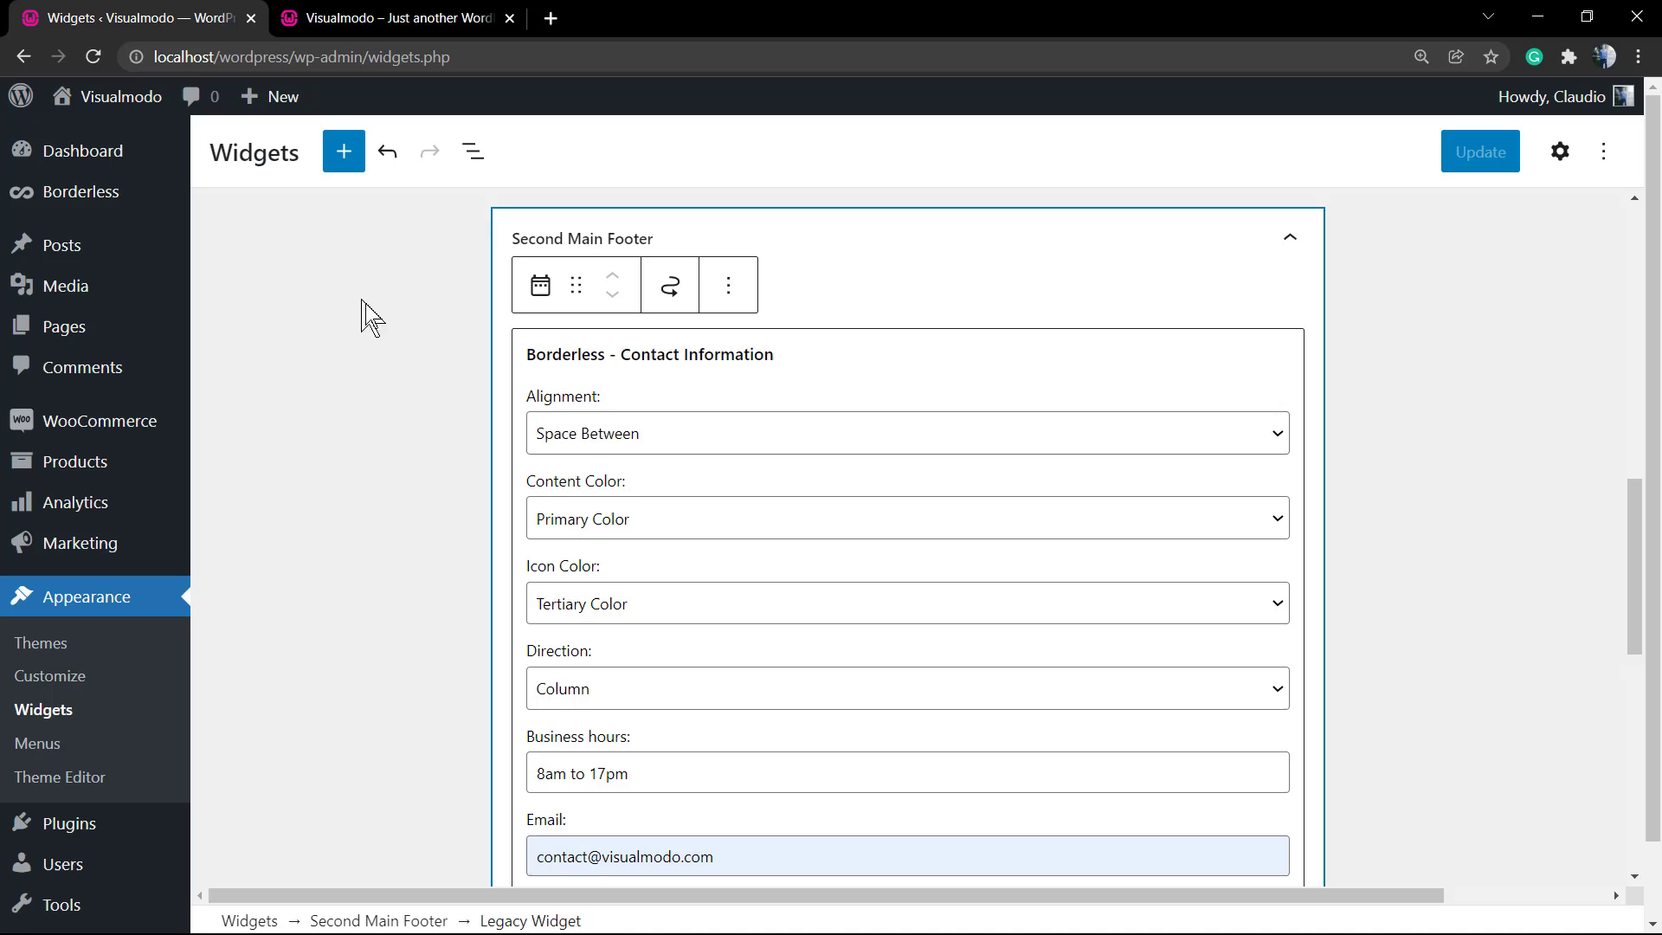
pyautogui.scroll(-2, 463, 415)
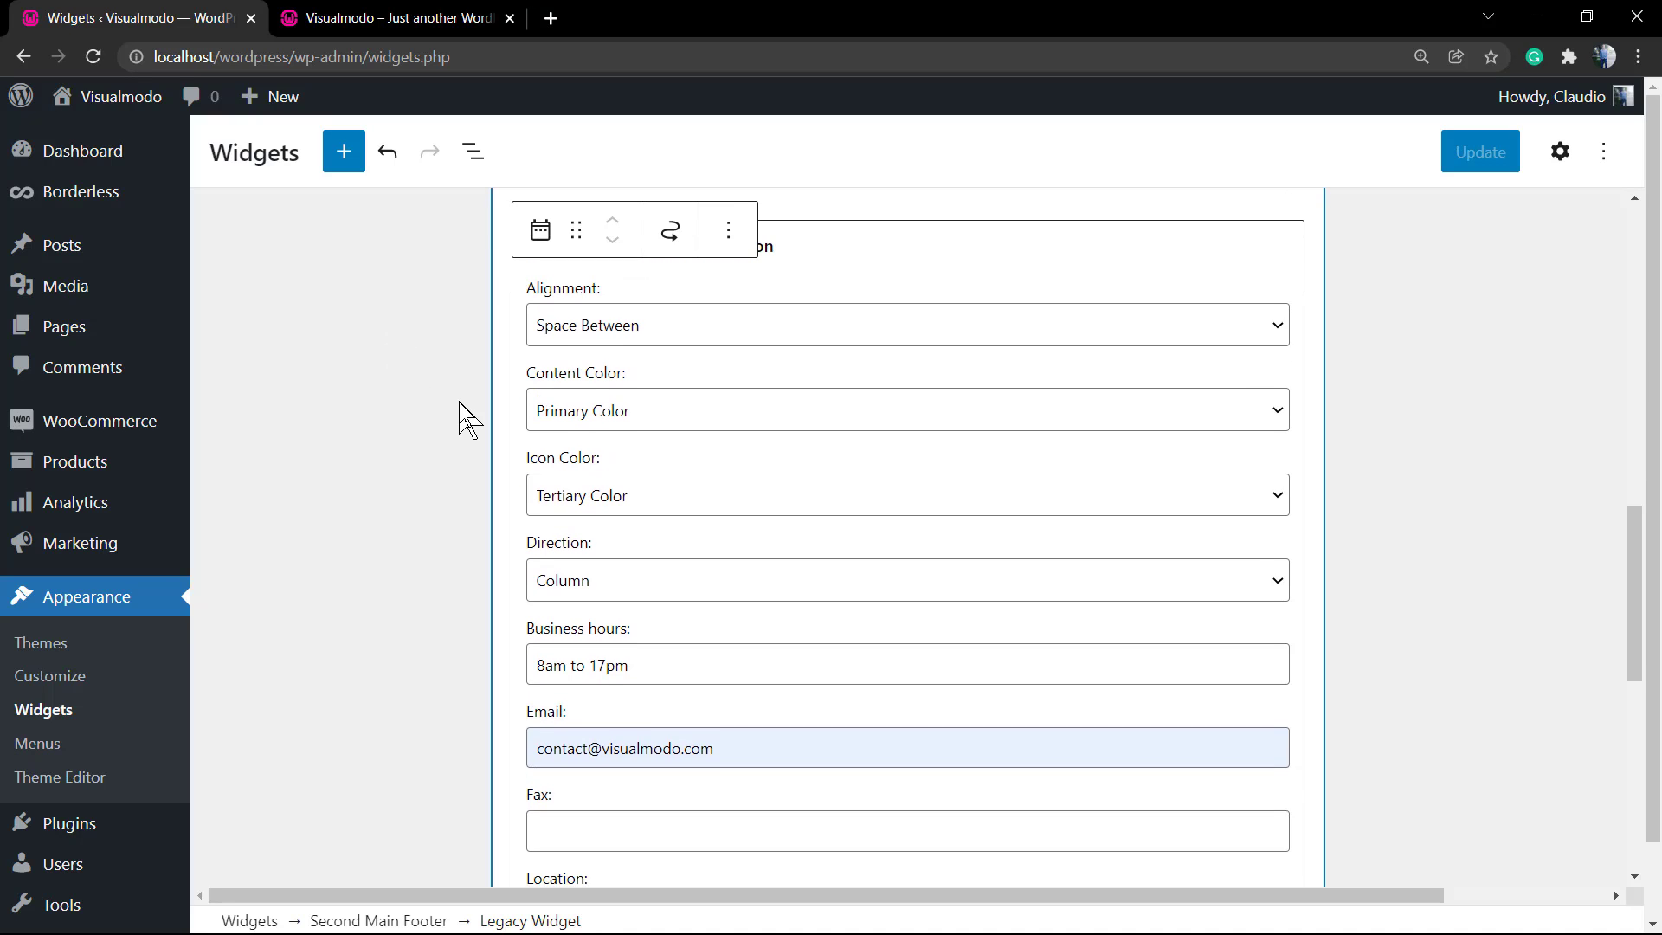
pyautogui.scroll(2, 466, 419)
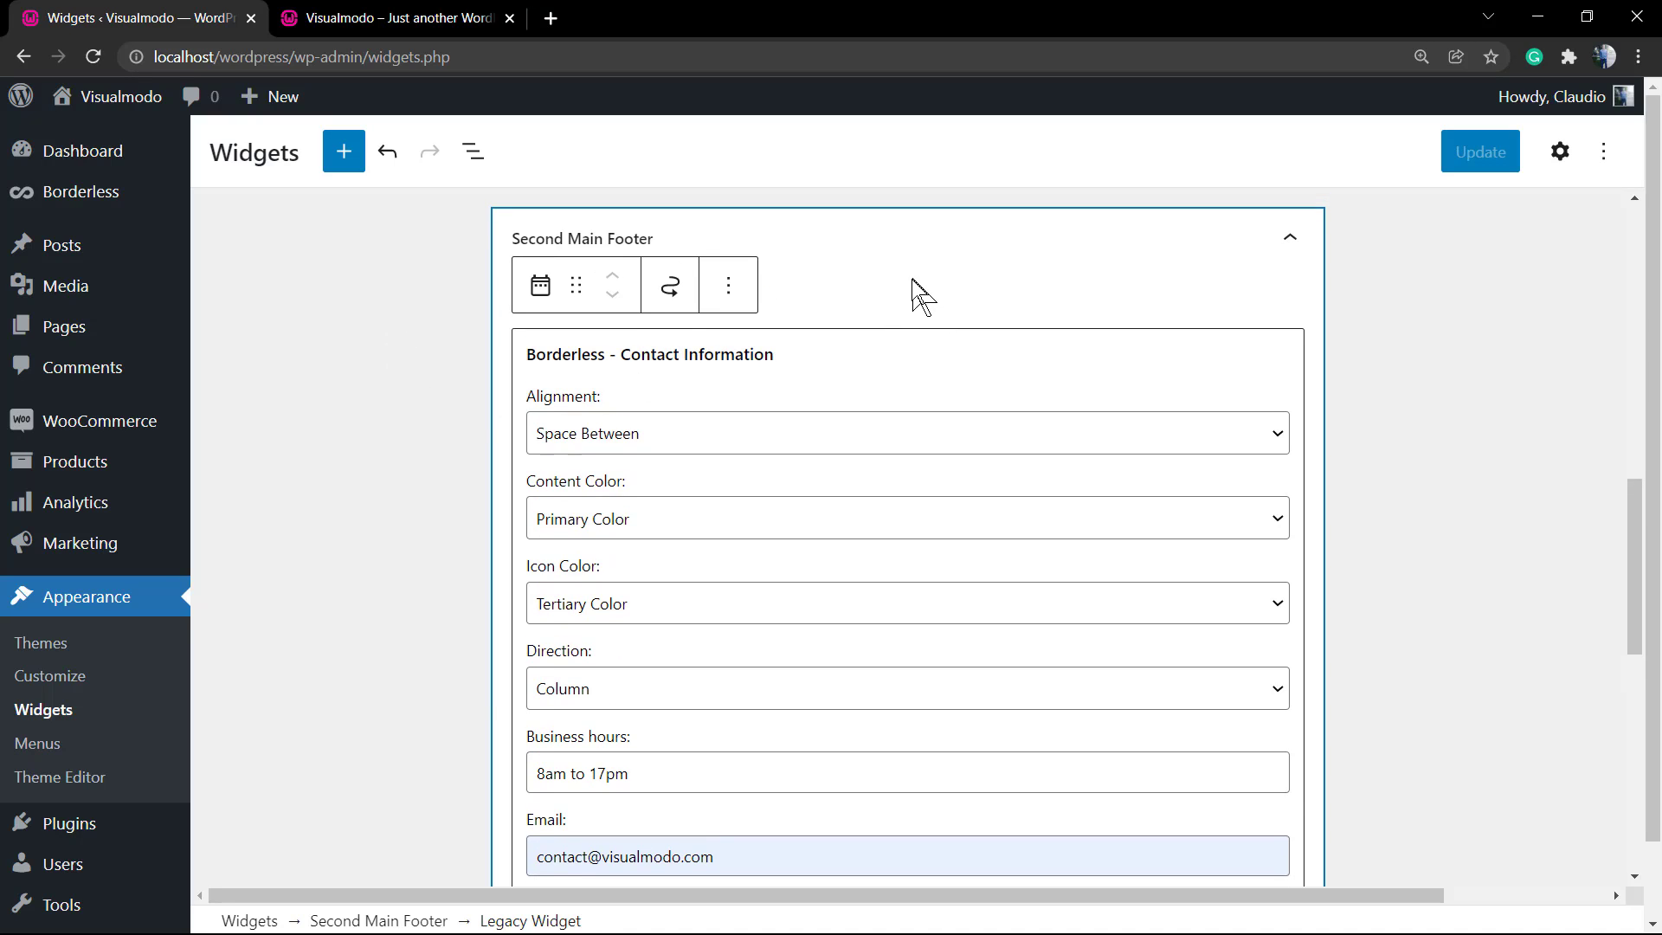
pyautogui.press('F11')
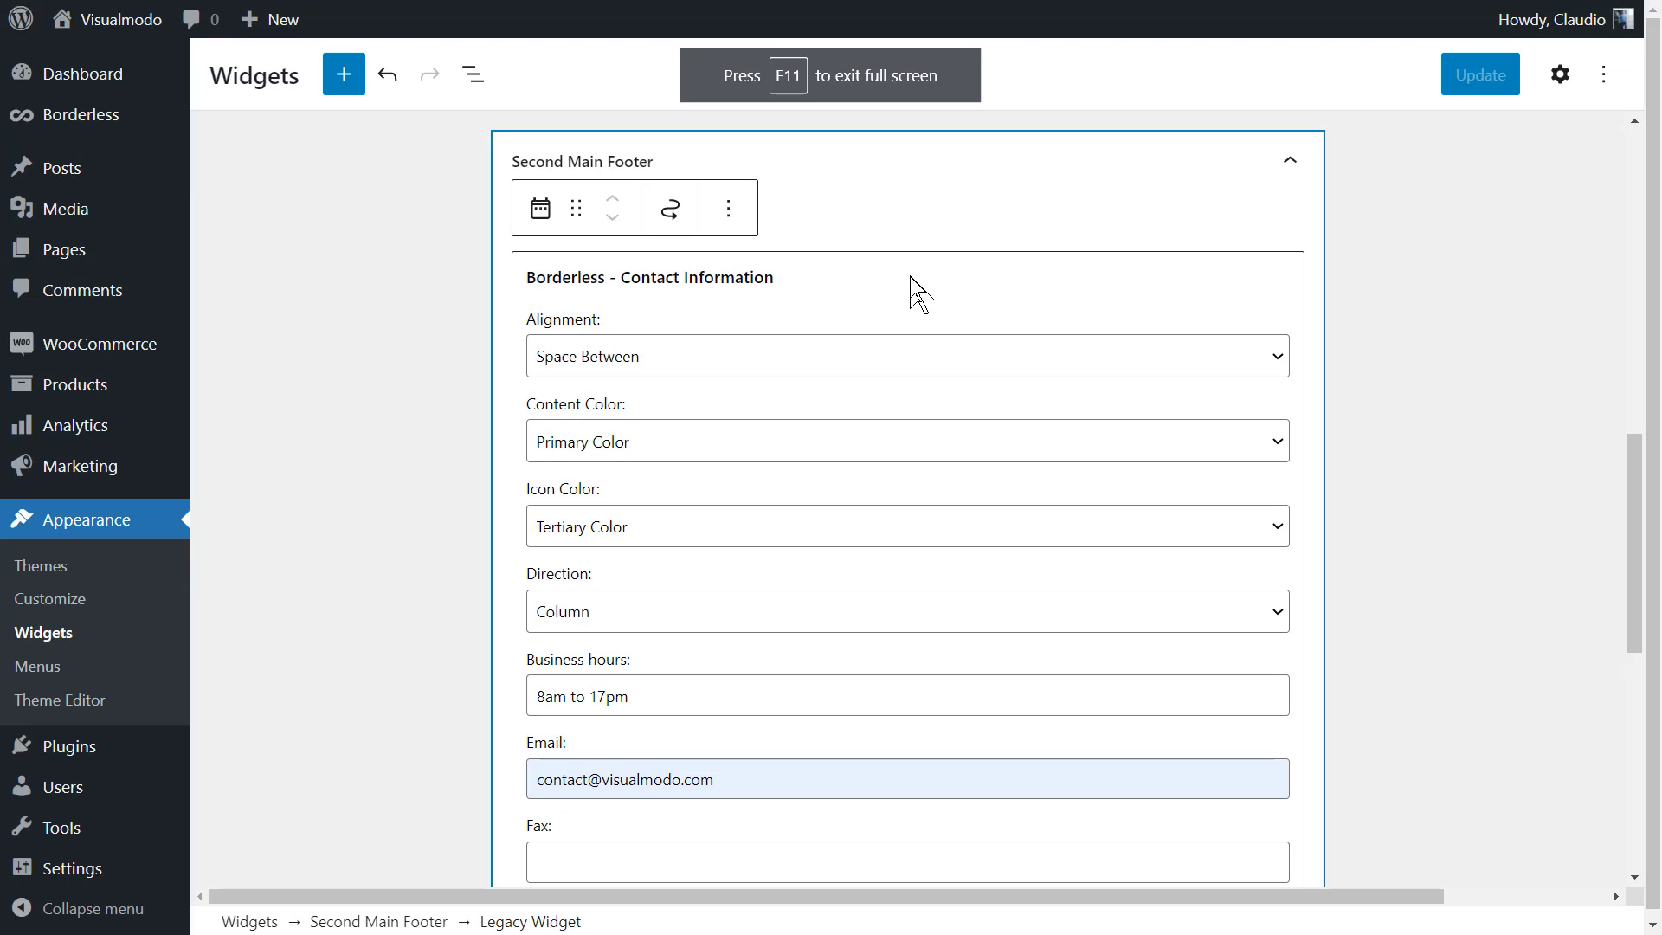